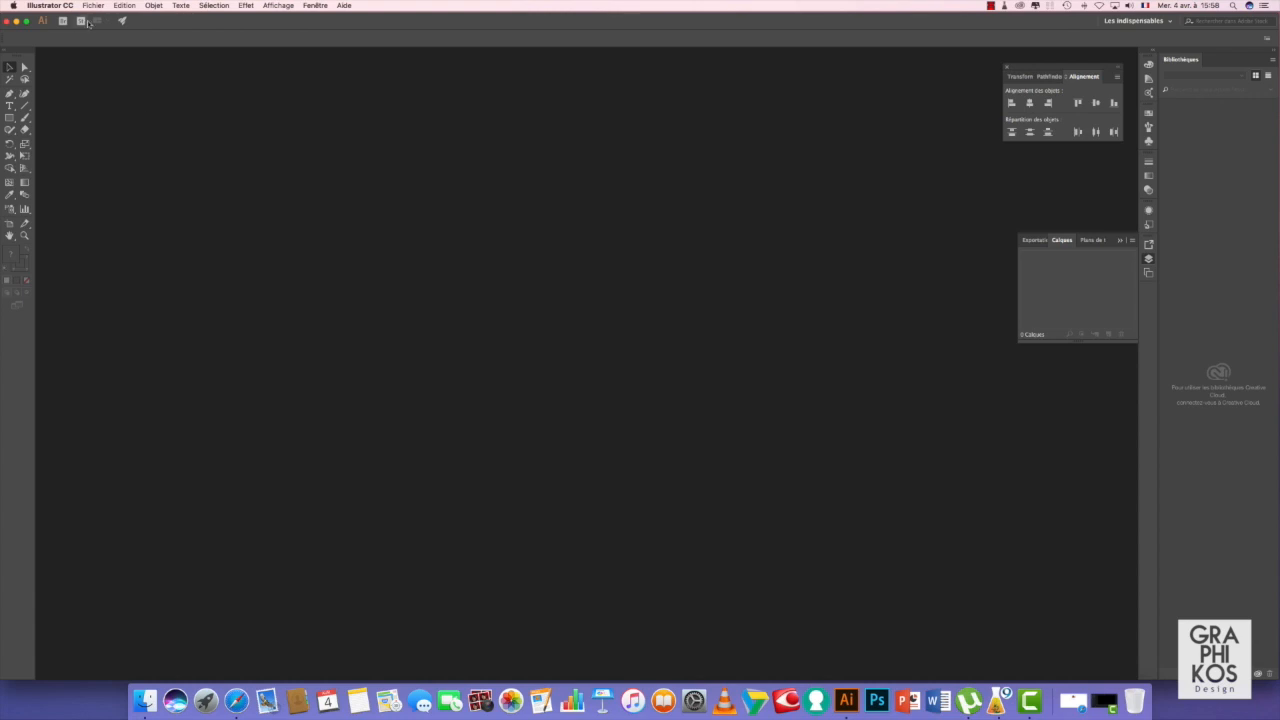
Start a new document and set its width to 316 mm and its height to 214 mm.
click(99, 22)
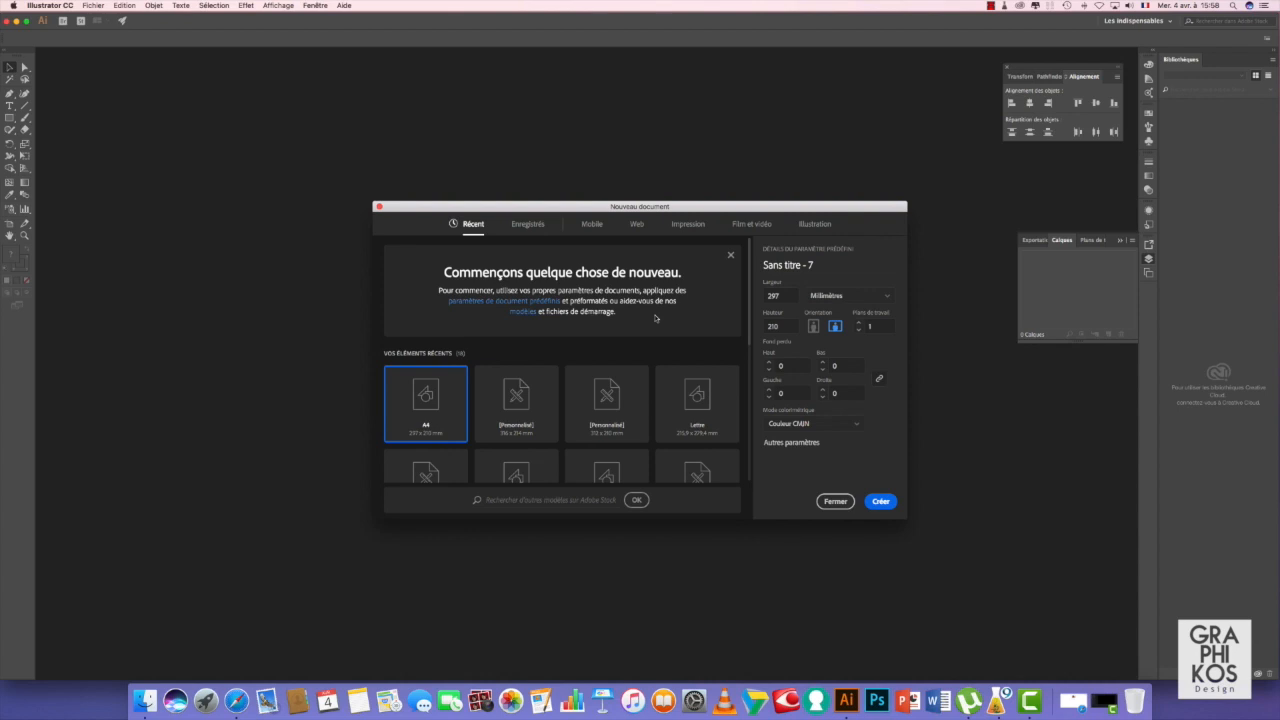
click(782, 295)
text(316)
key(Tab)
text(214)
Give the document two artboards with 20 mm spacing in its additional settings and create it.
click(792, 445)
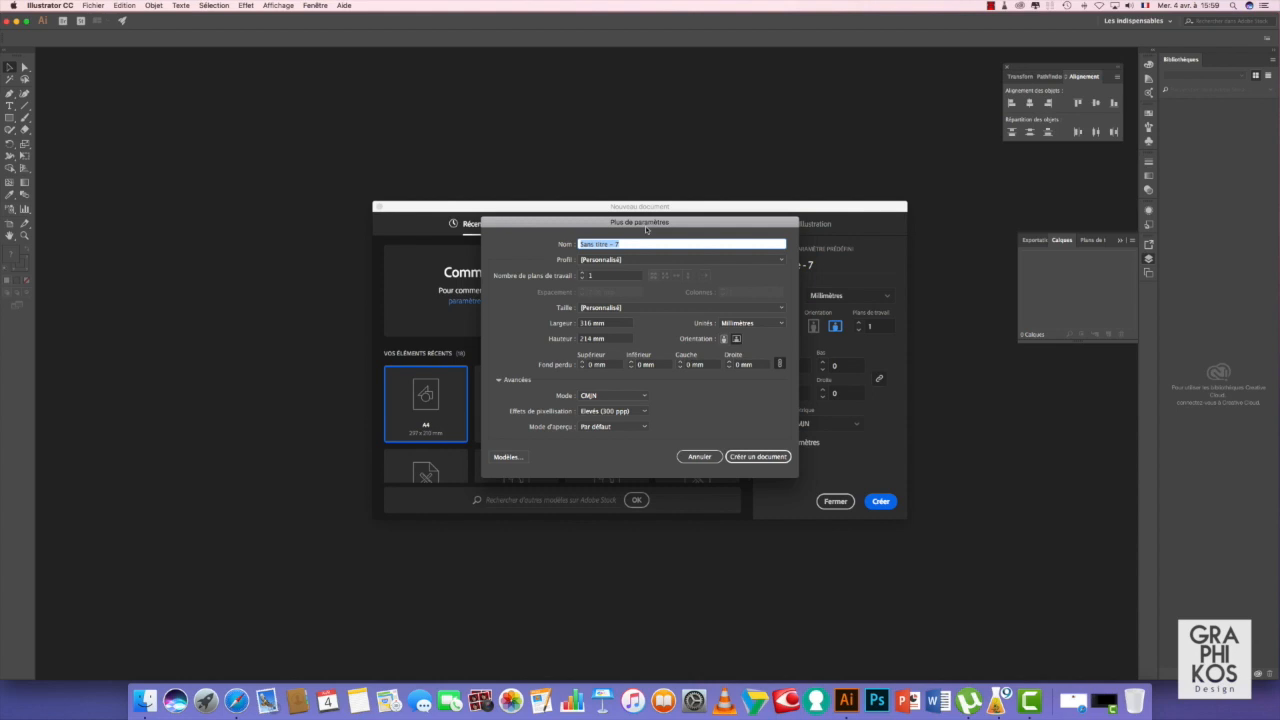
click(581, 273)
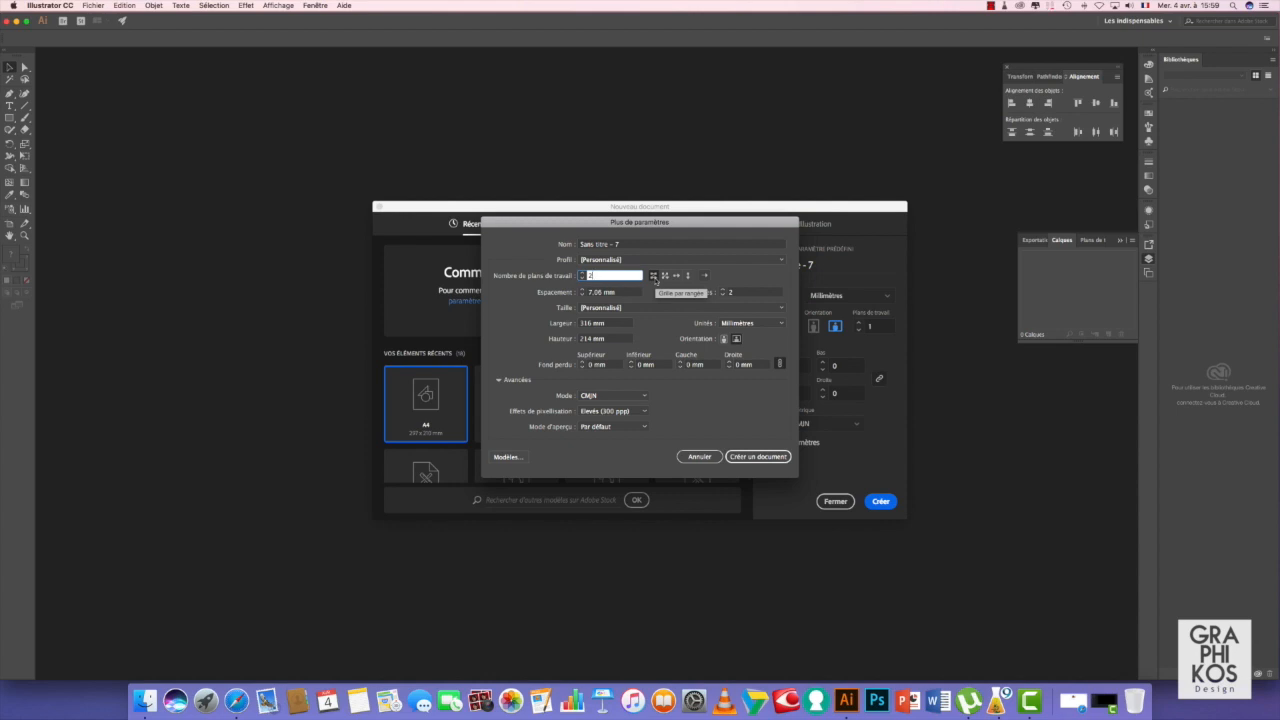
click(587, 293)
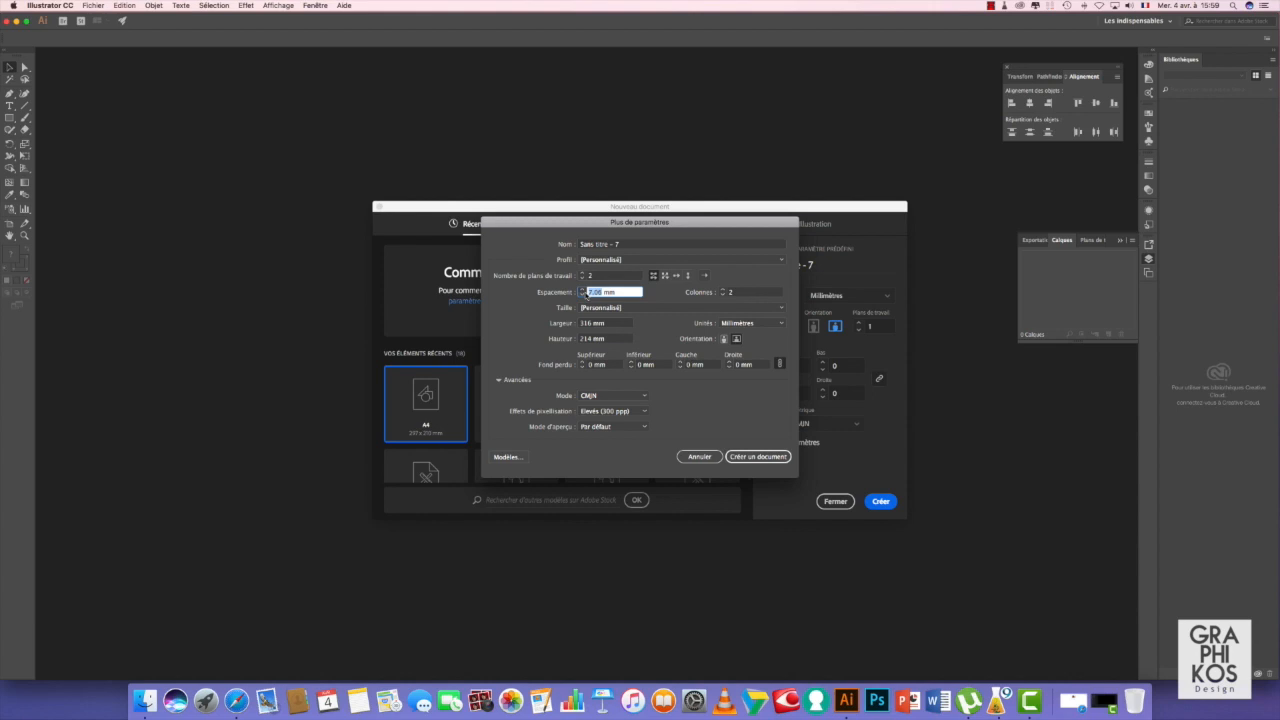
text(20)
click(757, 458)
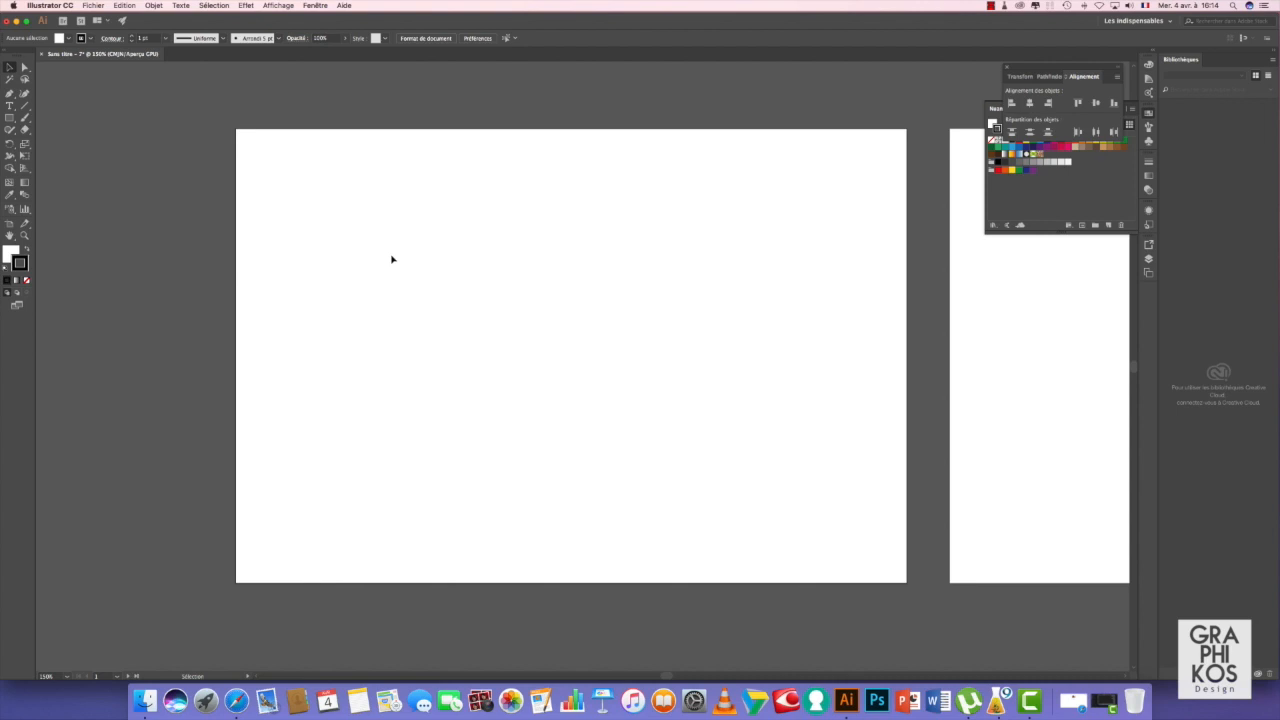
Draw a 312 × 210 mm rectangle on the first artboard.
click(9, 118)
click(489, 280)
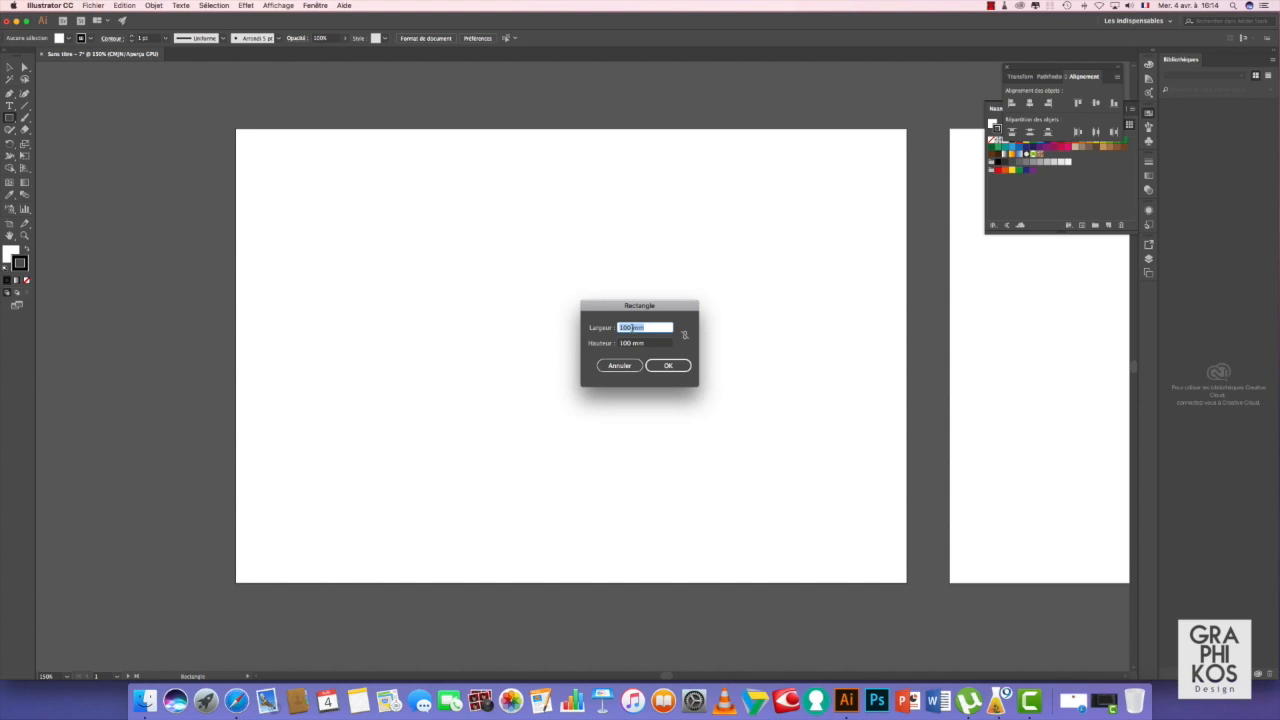
double_click(631, 327)
text(312)
click(636, 346)
double_click(631, 344)
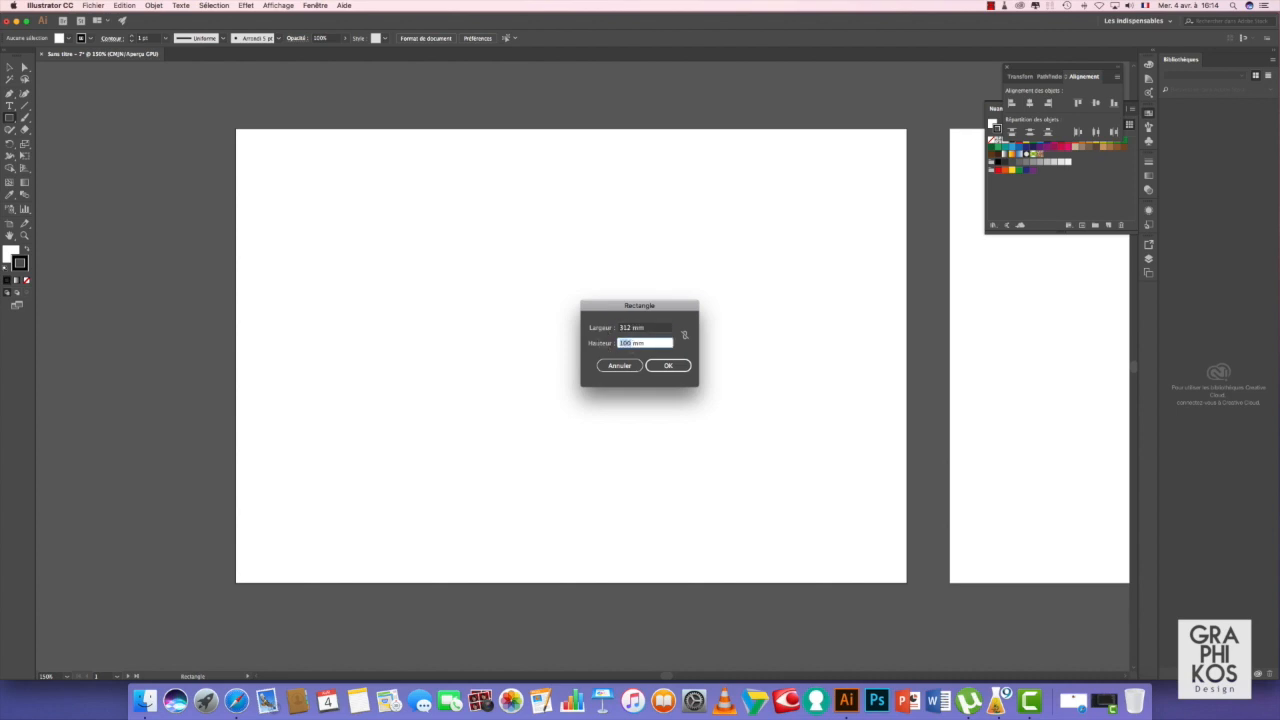
text(210)
click(680, 365)
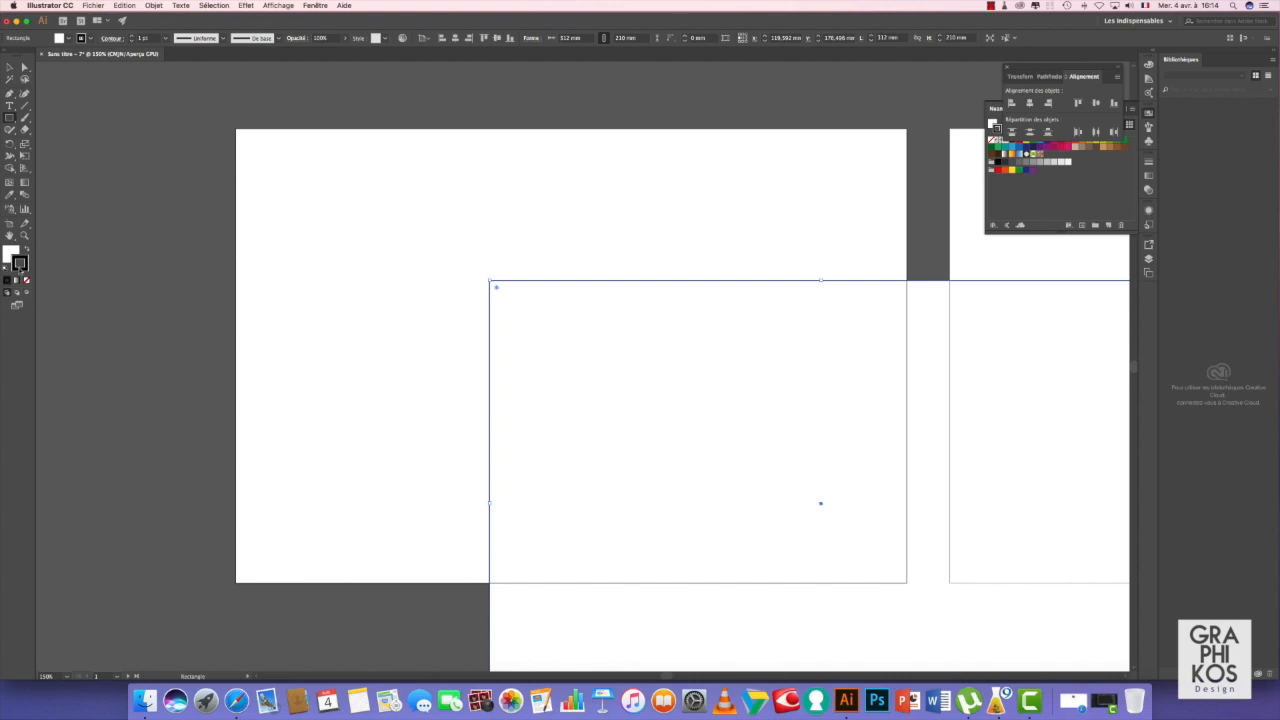
Give the 312 × 210 mm rectangle a green stroke and no fill.
click(1125, 142)
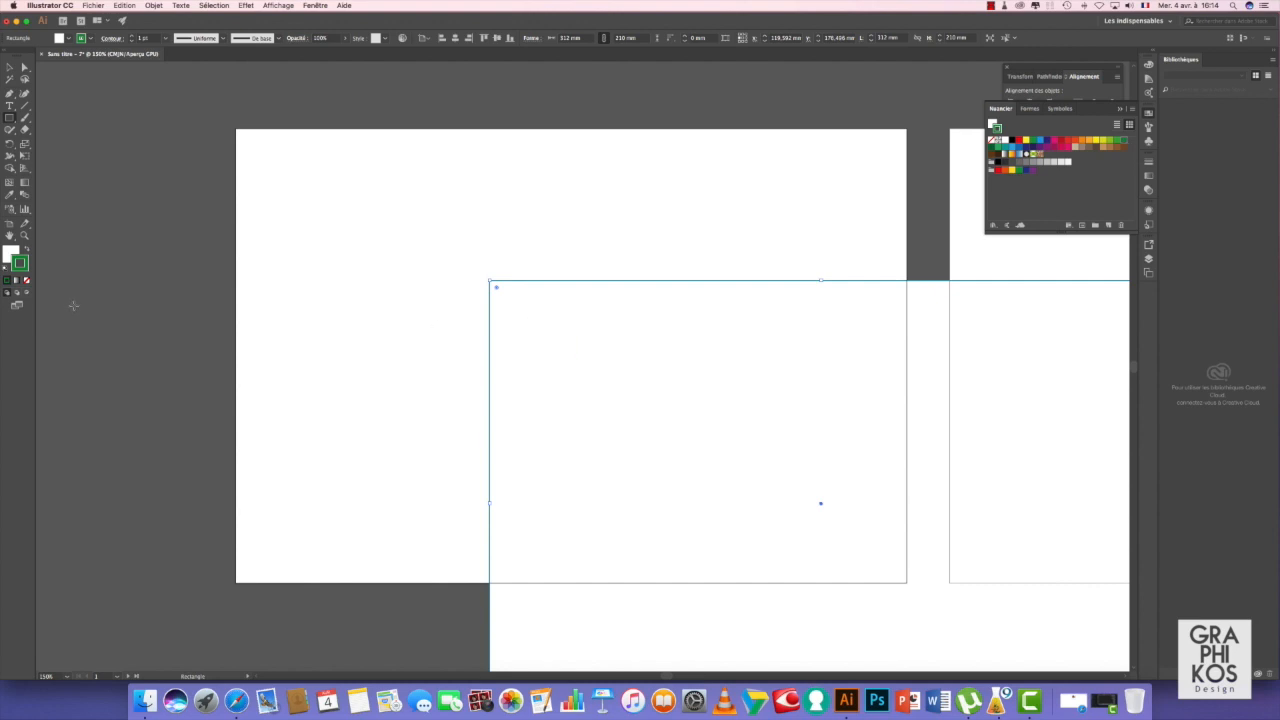
click(9, 252)
click(27, 281)
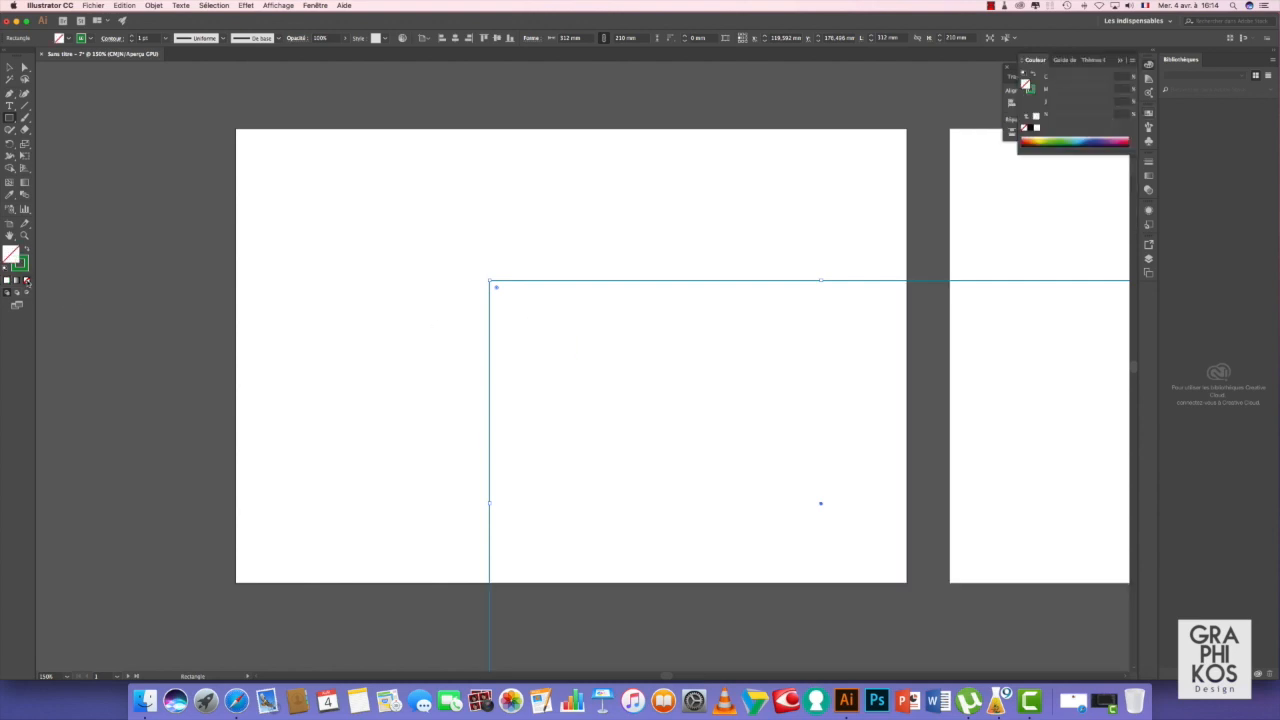
Center the green rectangle horizontally and vertically on the first artboard.
key(v)
drag(723, 283, 506, 194)
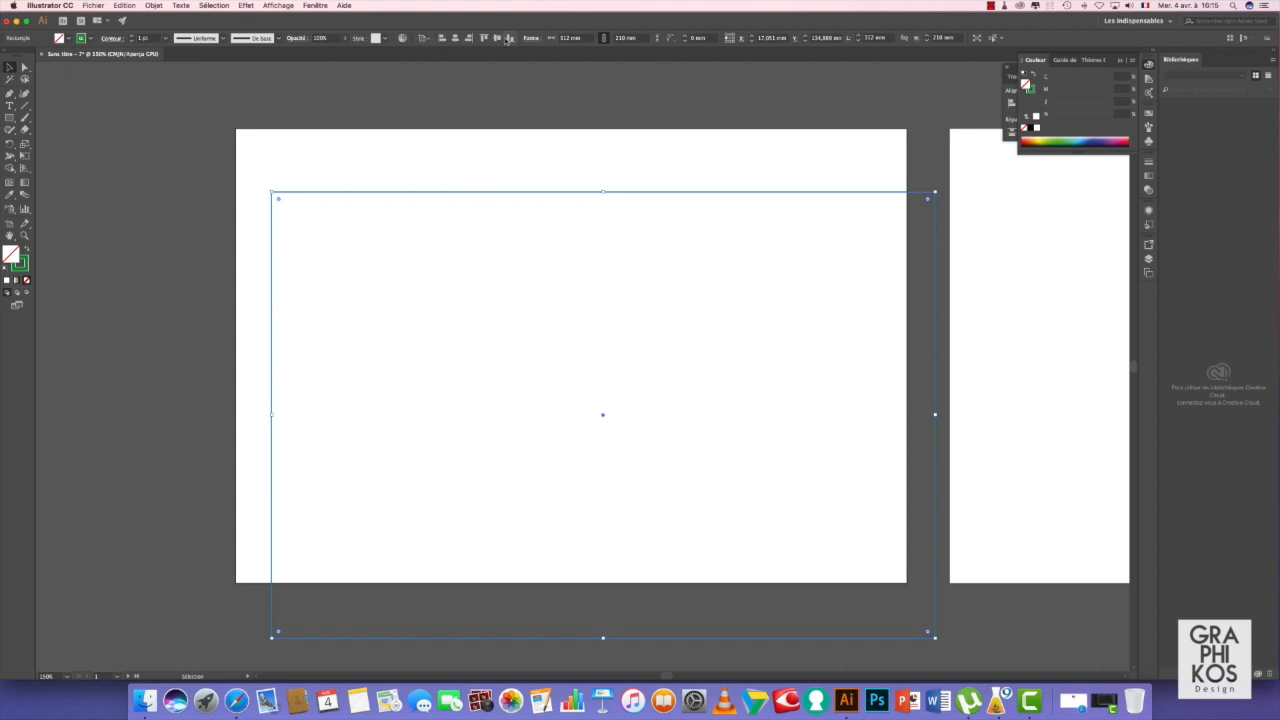
click(426, 42)
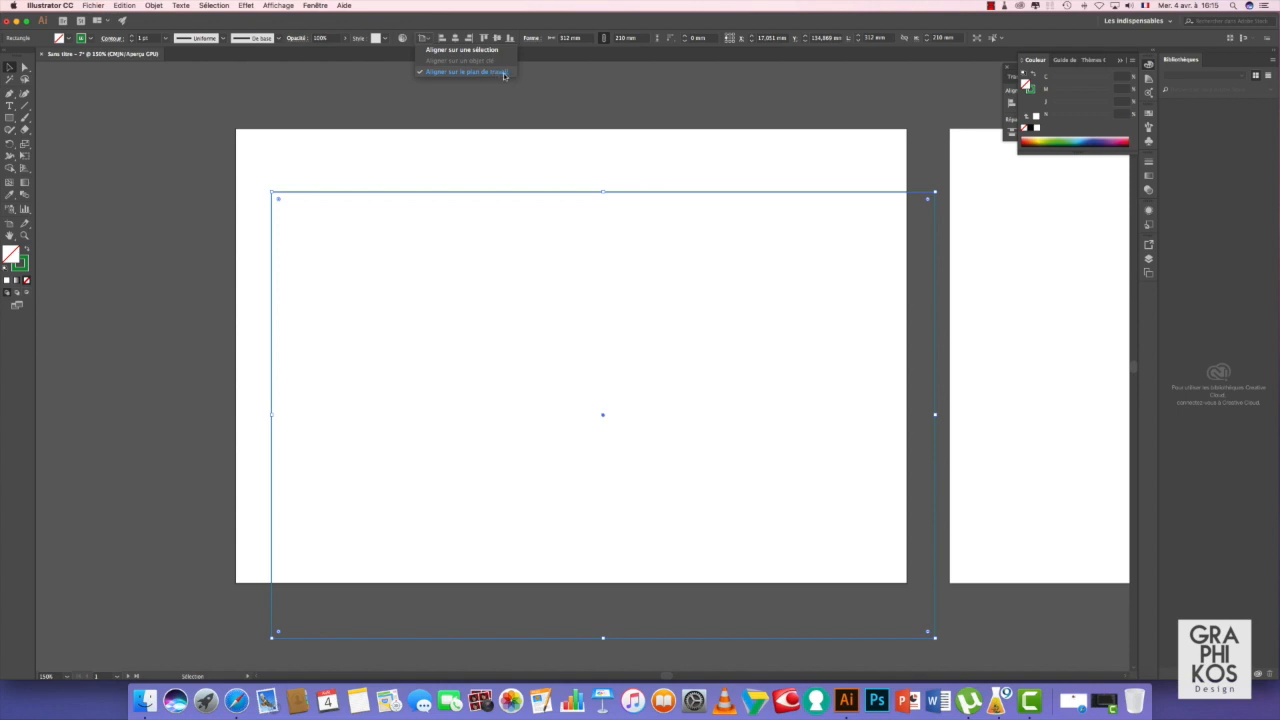
click(456, 39)
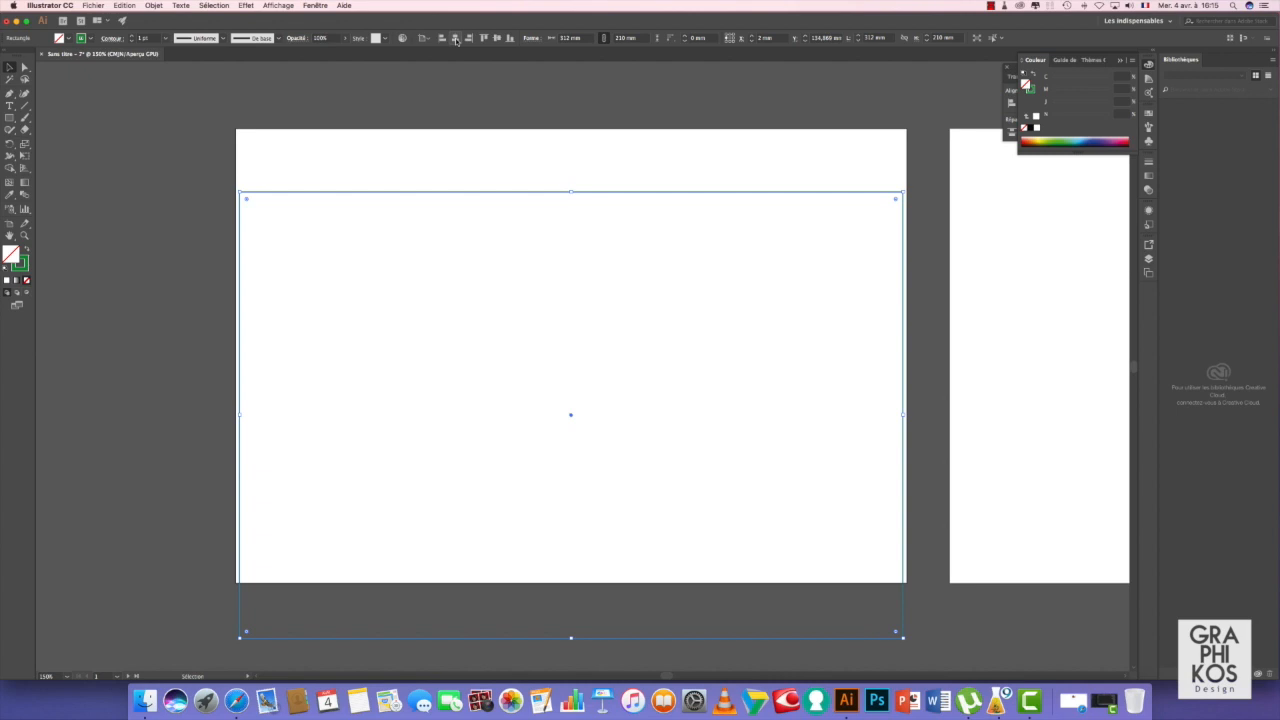
click(497, 38)
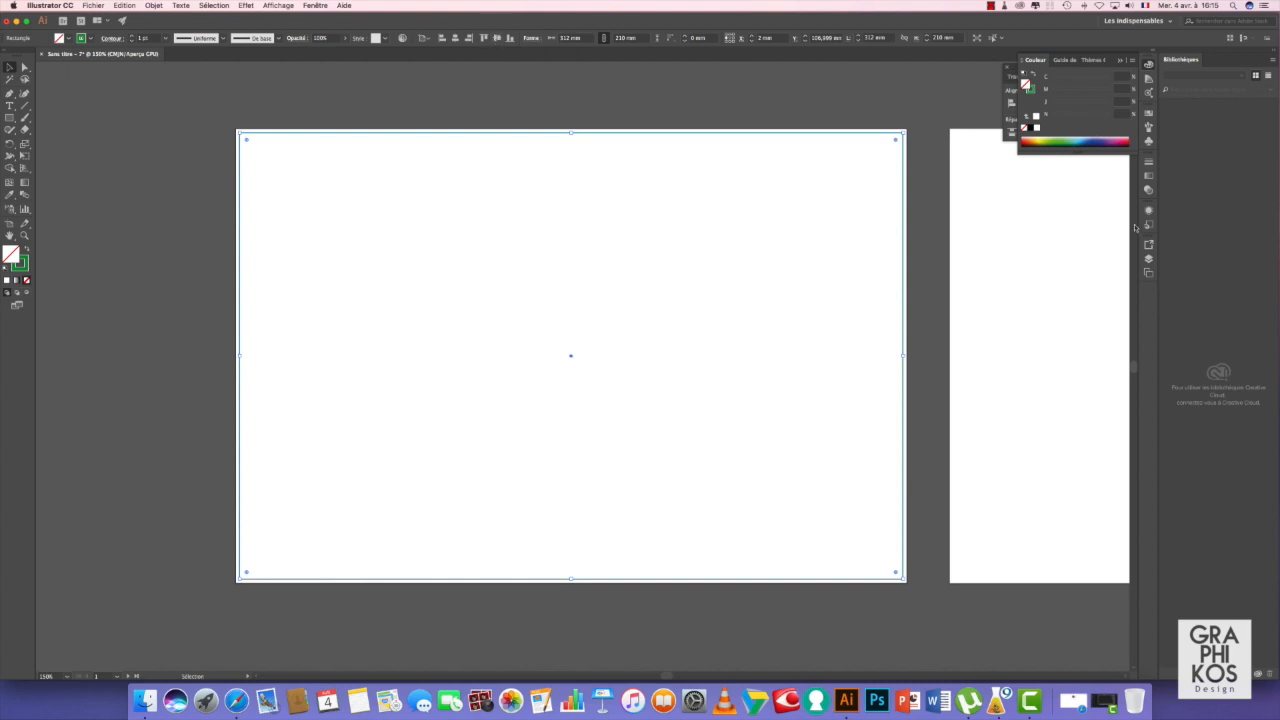
Rename the existing layer as "Découpe".
click(1148, 258)
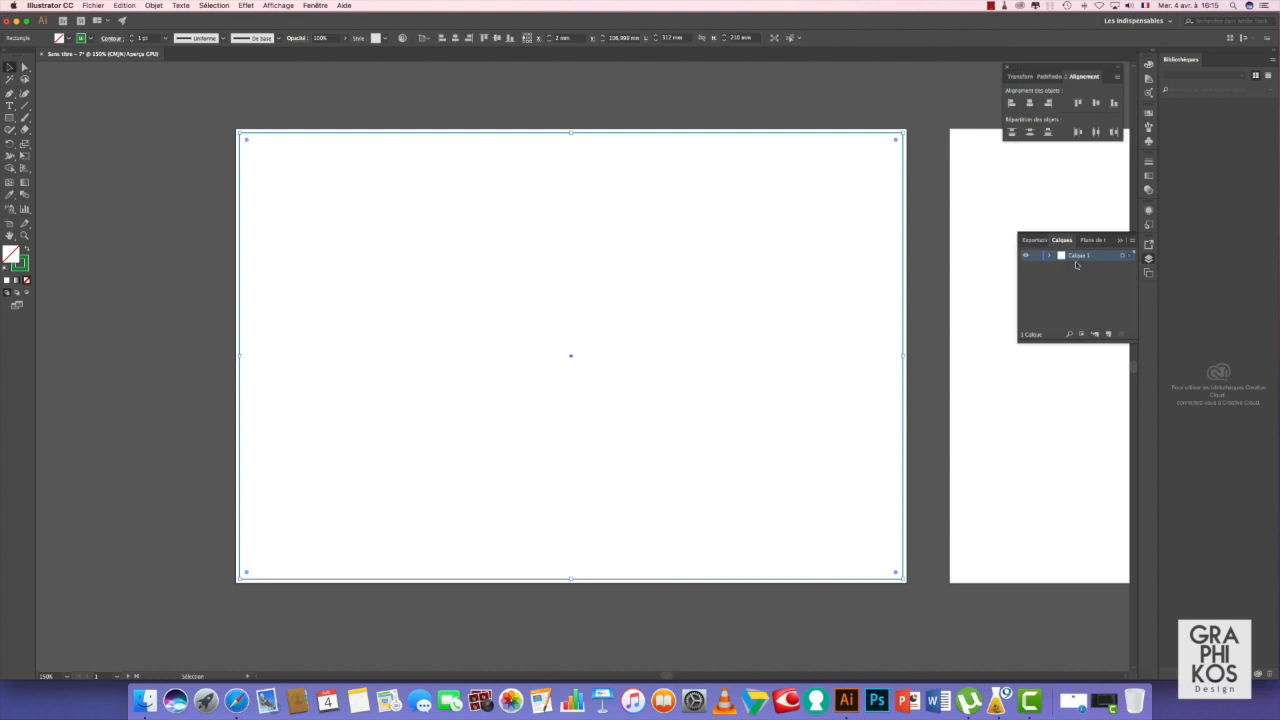
double_click(1080, 256)
text(Découpe)
key(Return)
key(alt+super)
Add a new layer named "Fond perdu" above the Découpe layer.
click(1108, 334)
double_click(1086, 257)
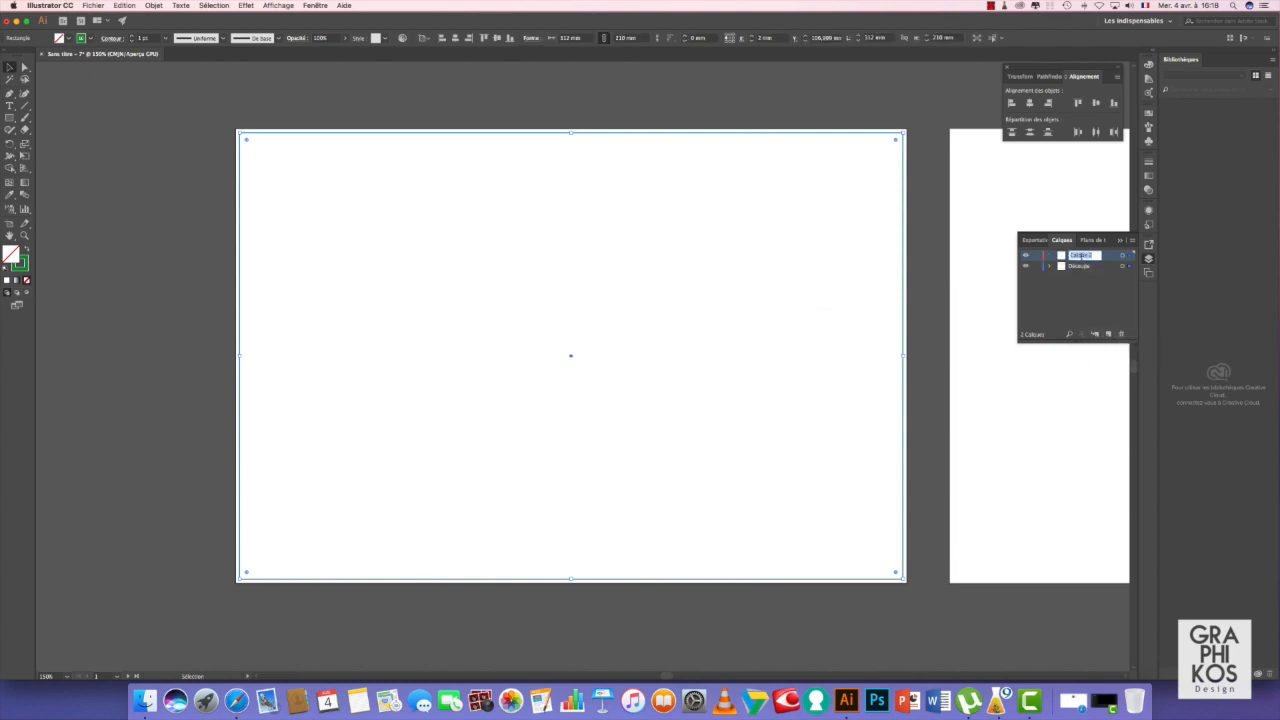
text(Lond perdu)
key(Return)
Draw a 316 × 214 mm rectangle on the Fond perdu layer.
click(9, 119)
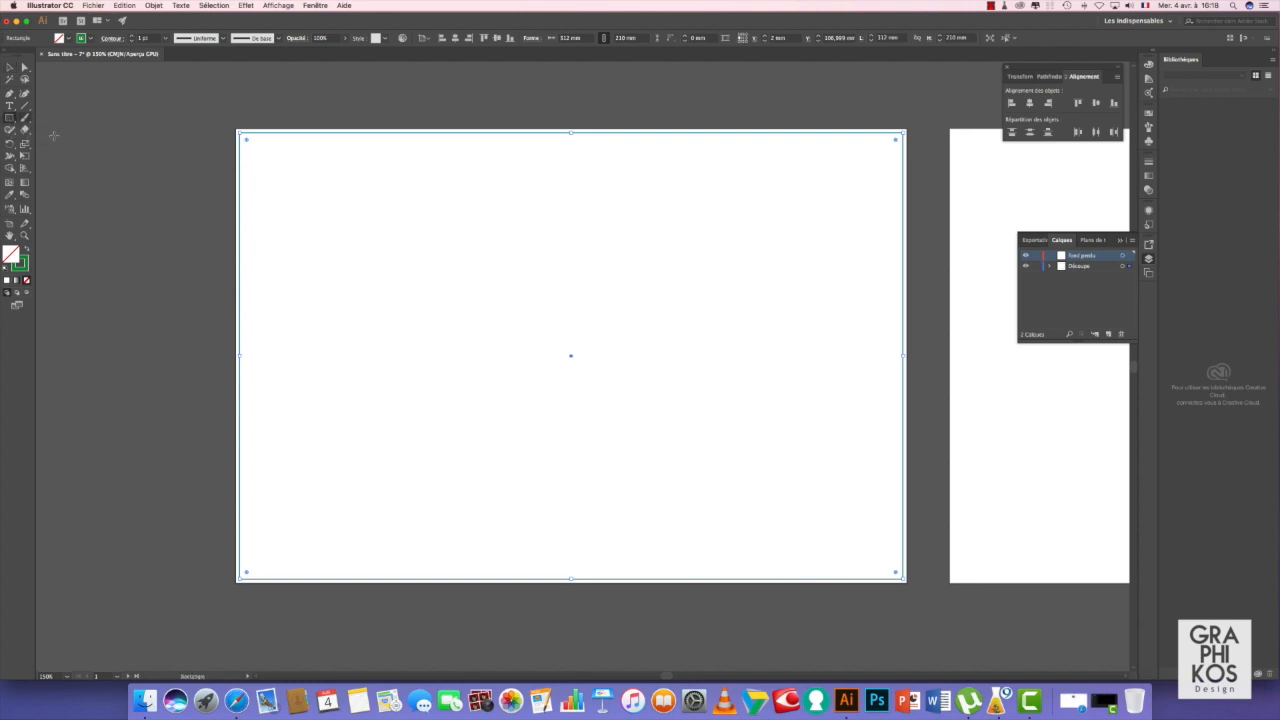
click(497, 311)
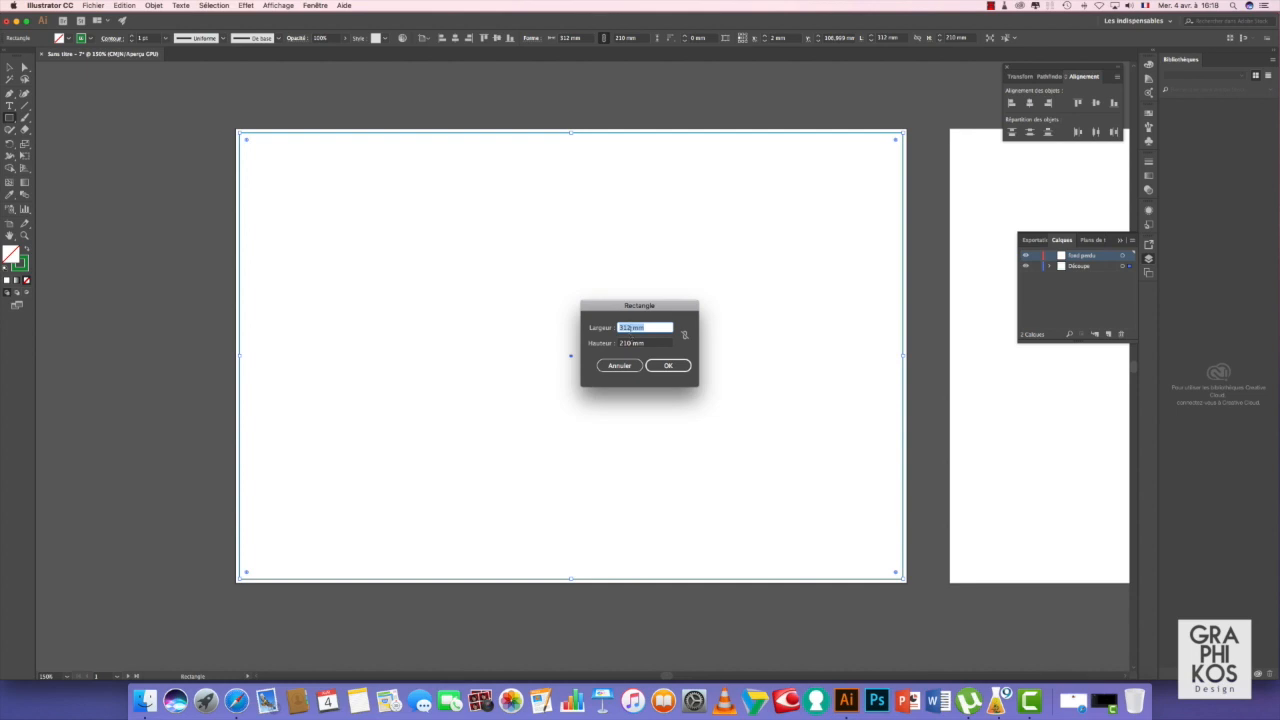
click(631, 328)
drag(631, 328, 607, 331)
text(316)
drag(630, 344, 609, 345)
text(216)
click(668, 366)
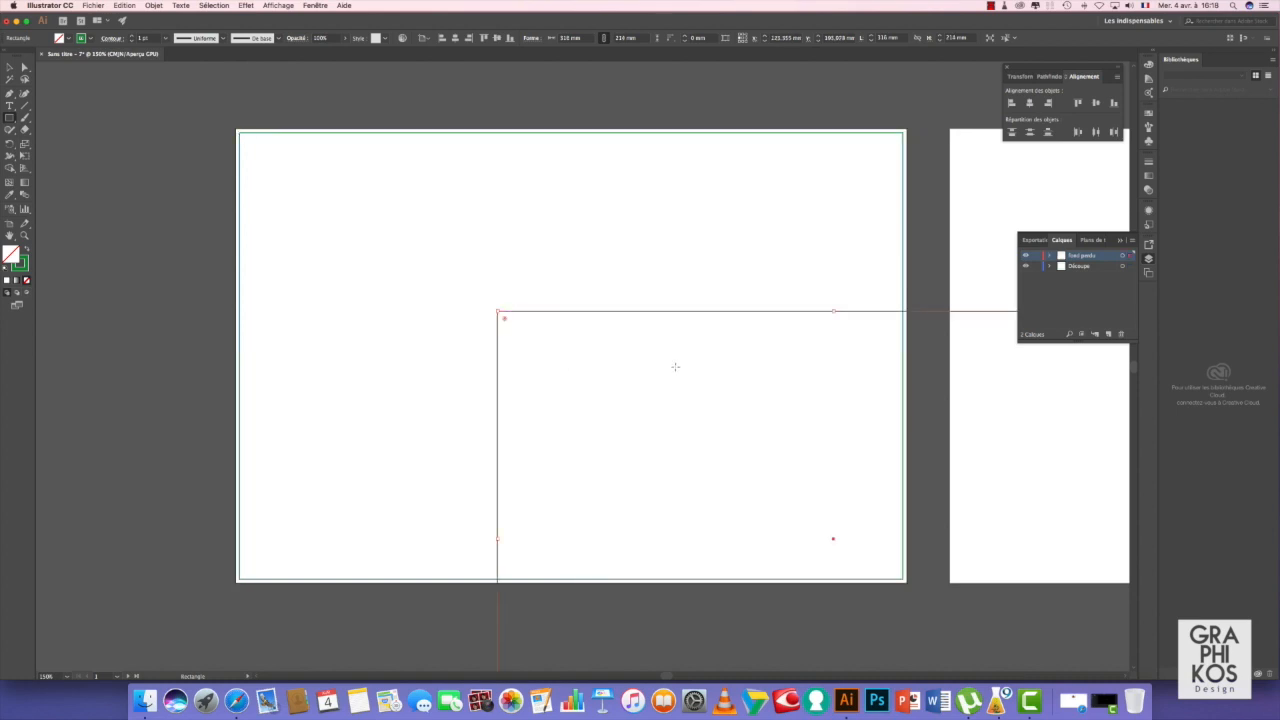
Give the 316 × 214 mm rectangle a red stroke and center it horizontally and vertically on the first artboard.
click(9, 67)
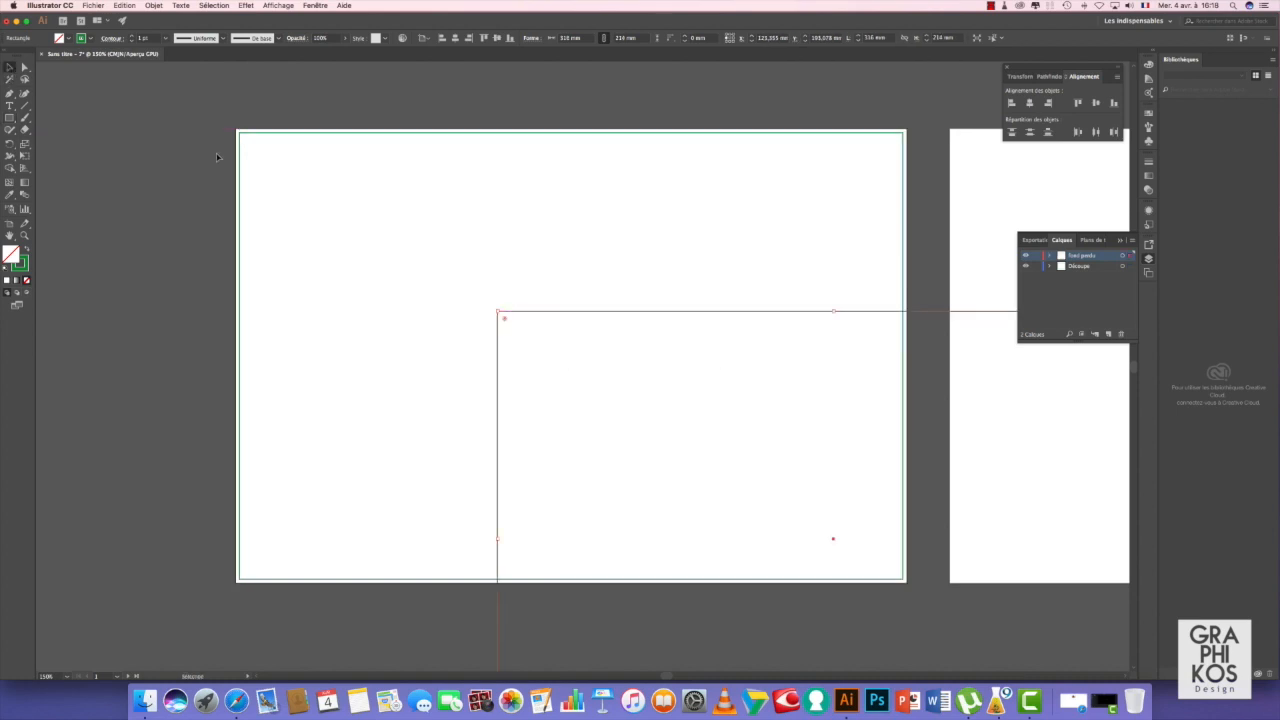
drag(743, 314, 499, 185)
click(21, 263)
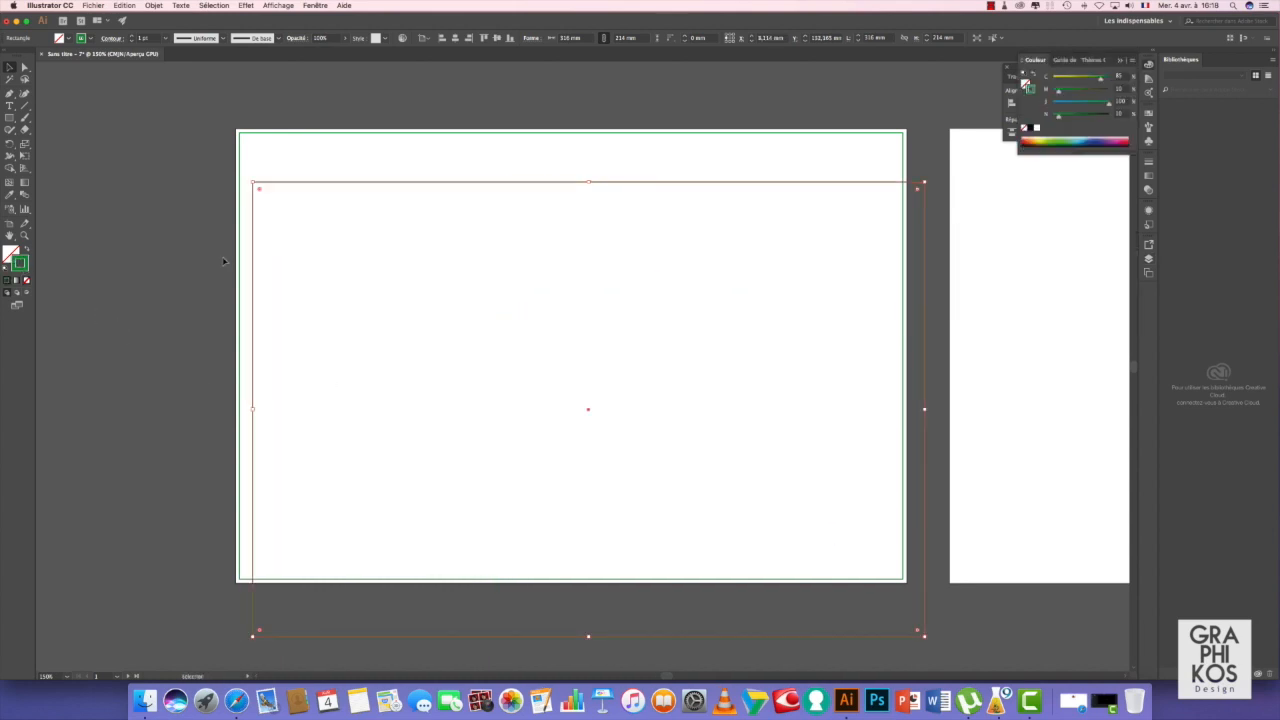
click(1148, 113)
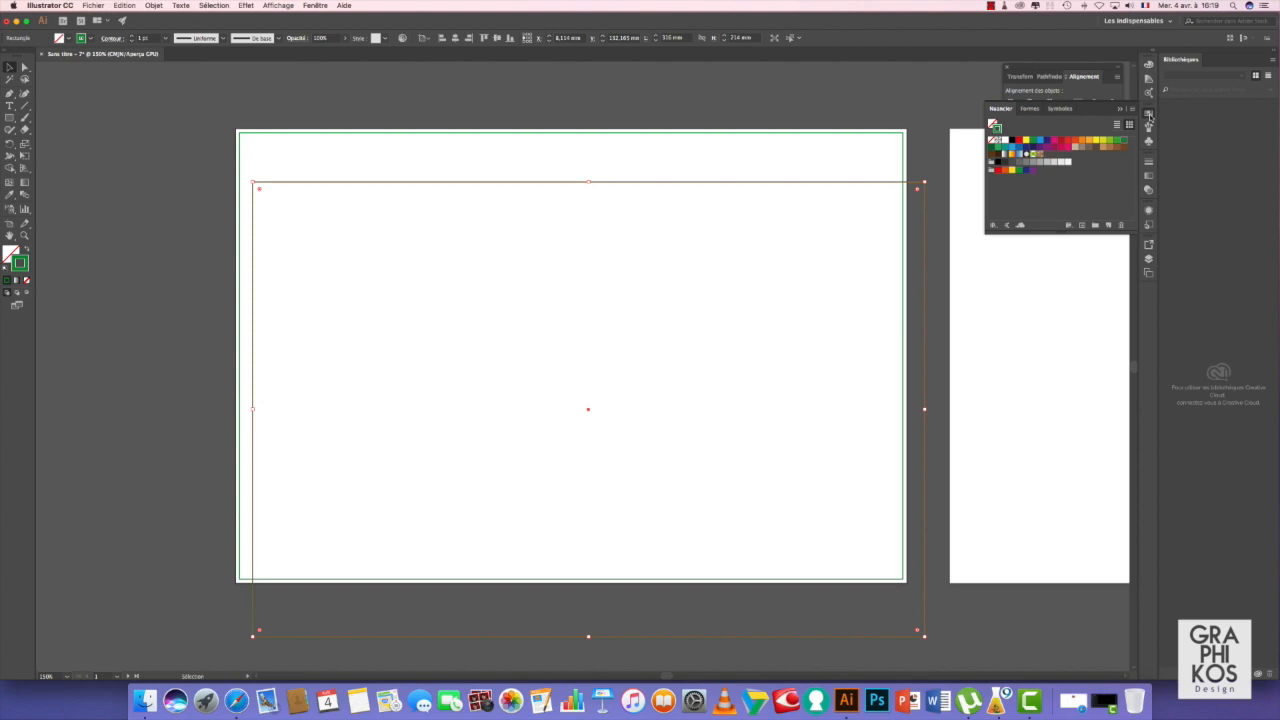
click(1061, 141)
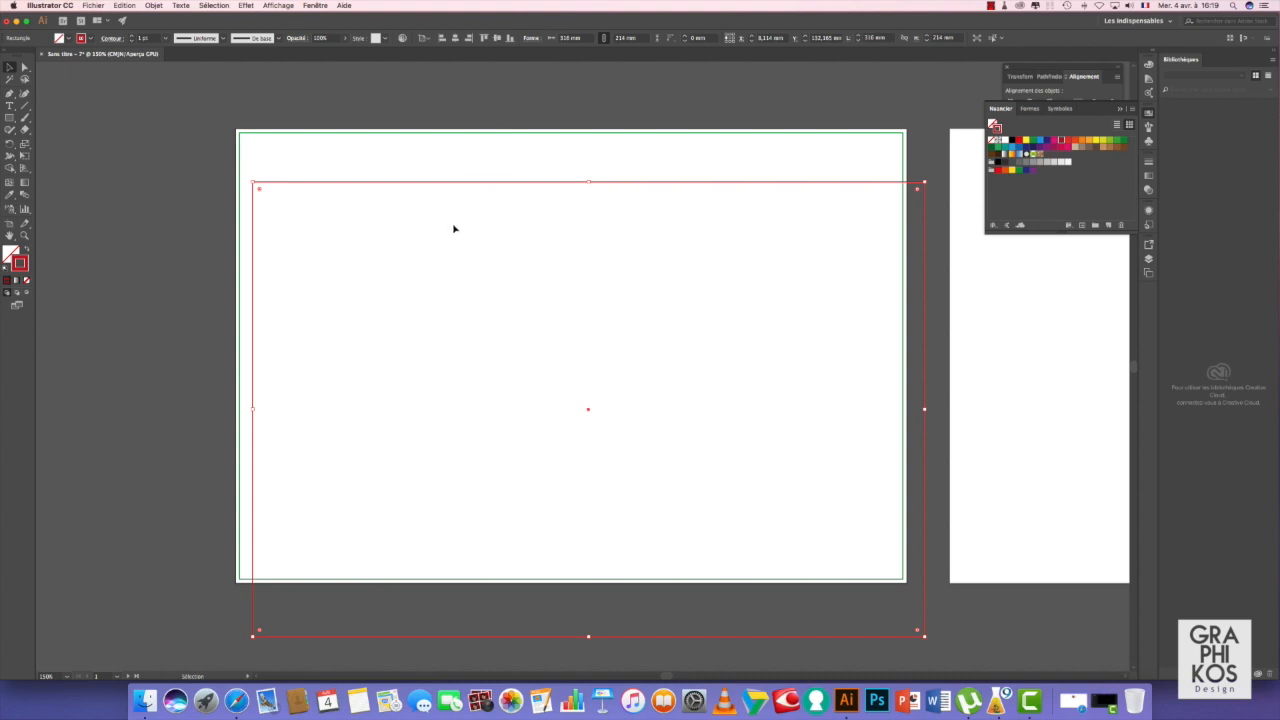
click(455, 40)
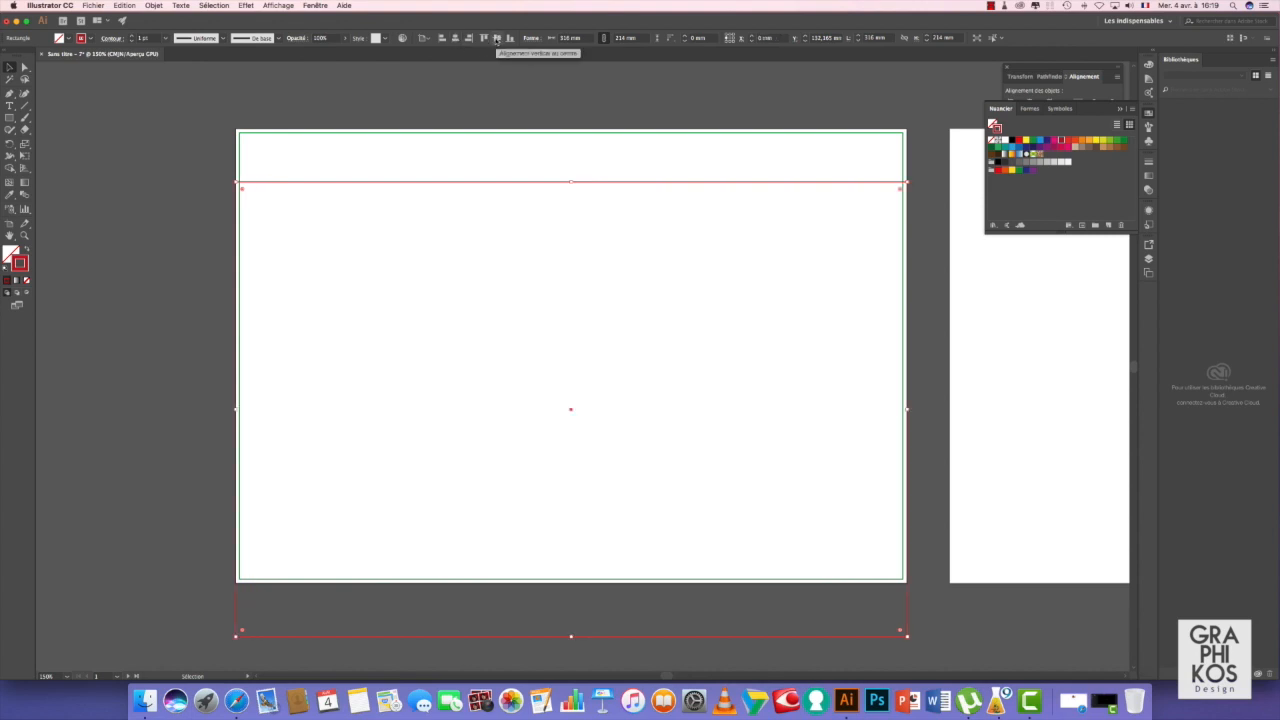
click(497, 38)
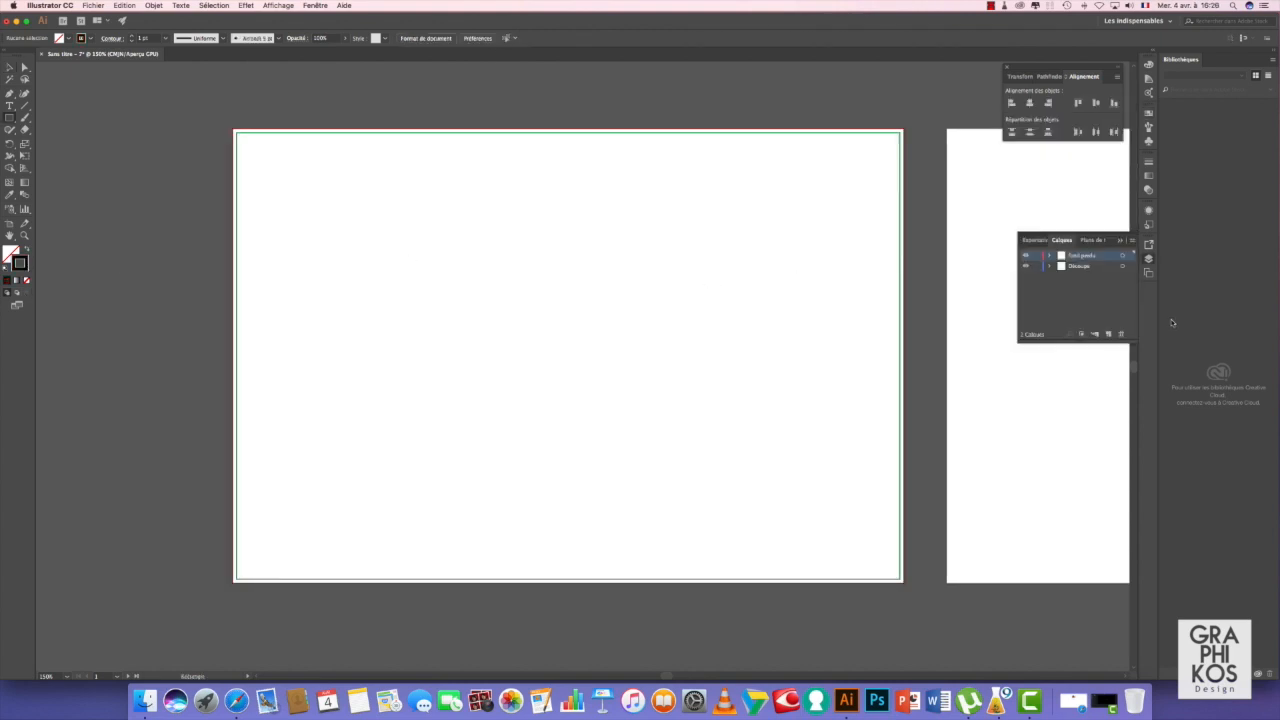
Add a new layer named "ZT" above the Fond perdu layer.
click(1108, 334)
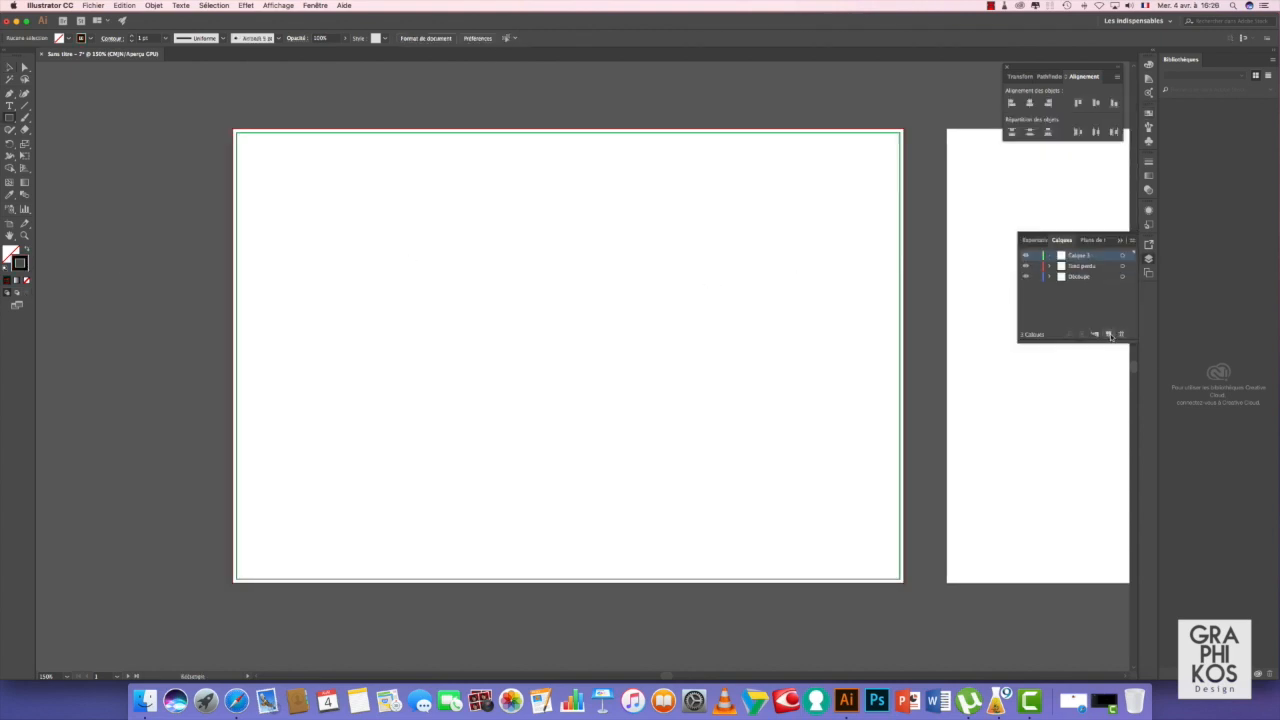
double_click(1085, 255)
text(Zo)
key(Return)
Draw a 306 × 204 mm rectangle on the ZT layer.
click(550, 286)
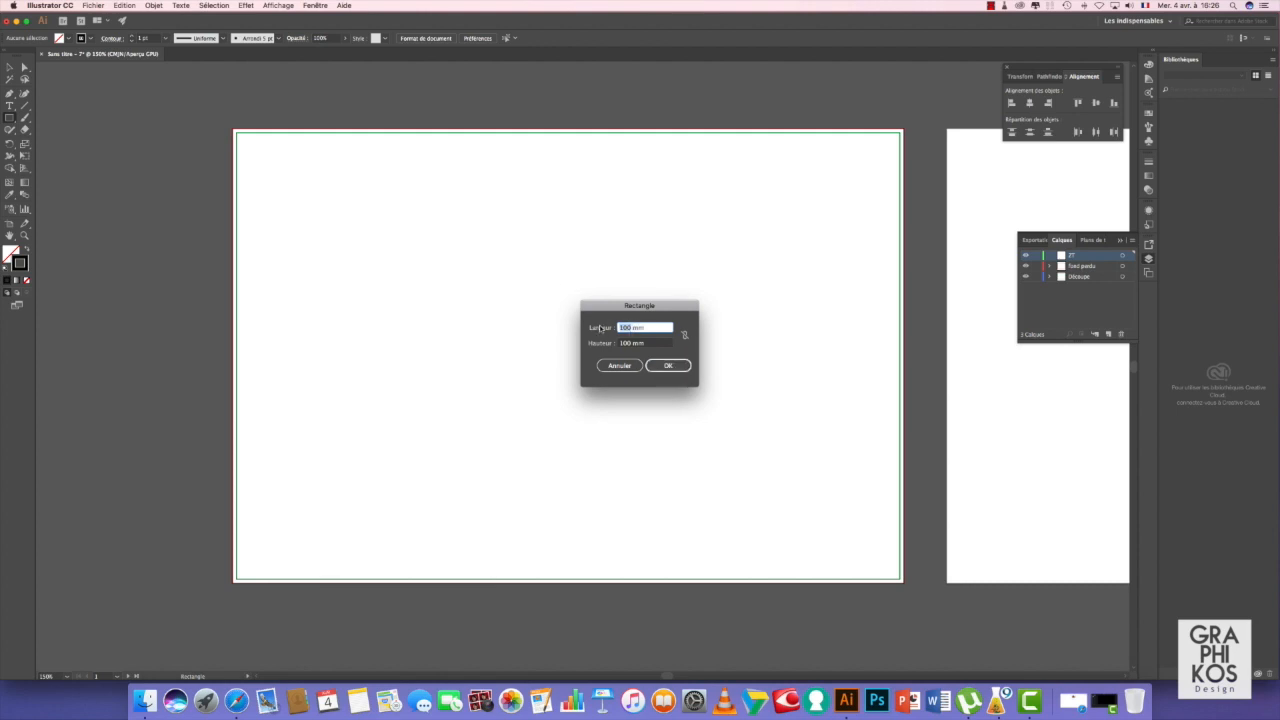
text(306 mm)
key(Tab)
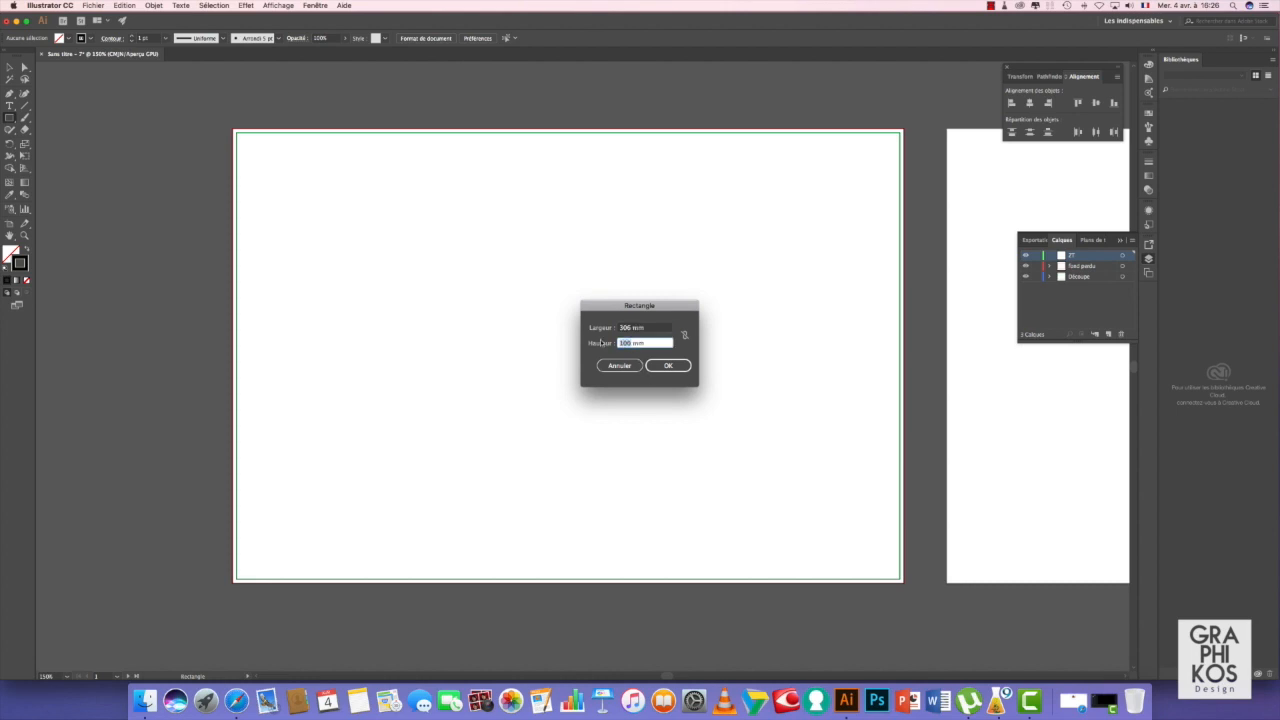
text(204 mm)
click(684, 372)
Move the 306 × 204 mm rectangle over the first artboard and give it a dashed blue stroke.
key(v)
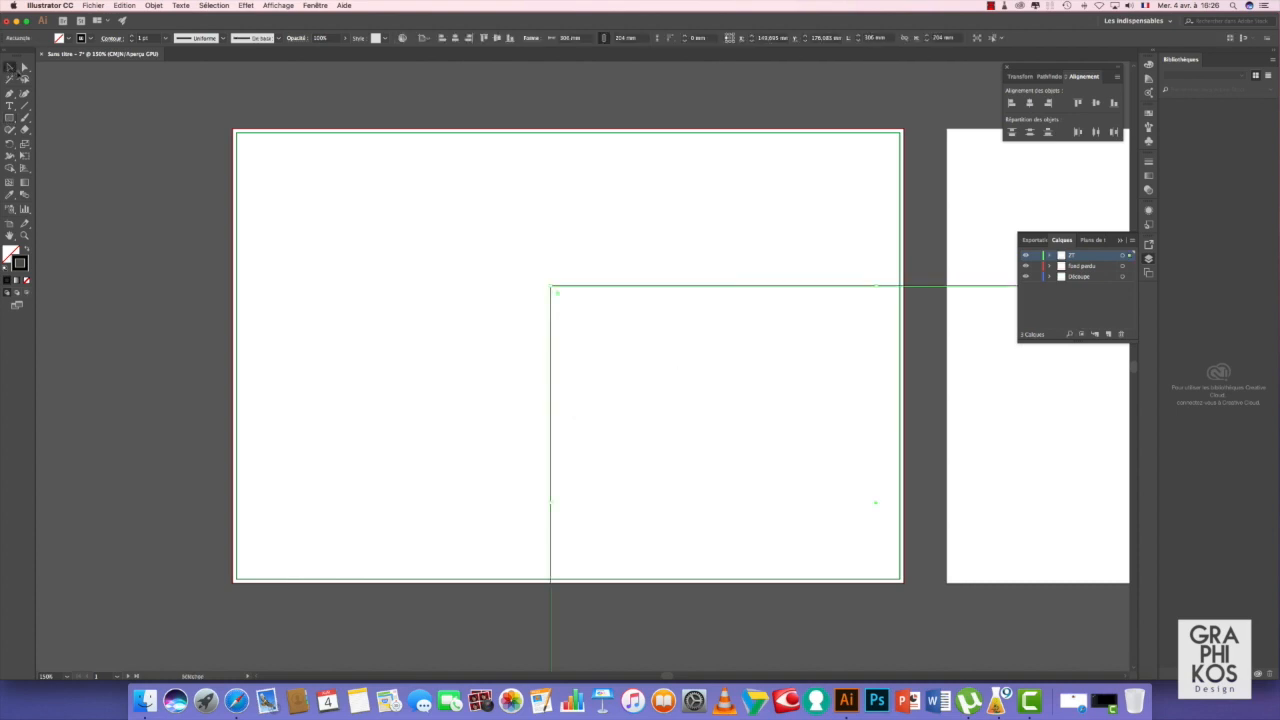
drag(757, 286, 453, 156)
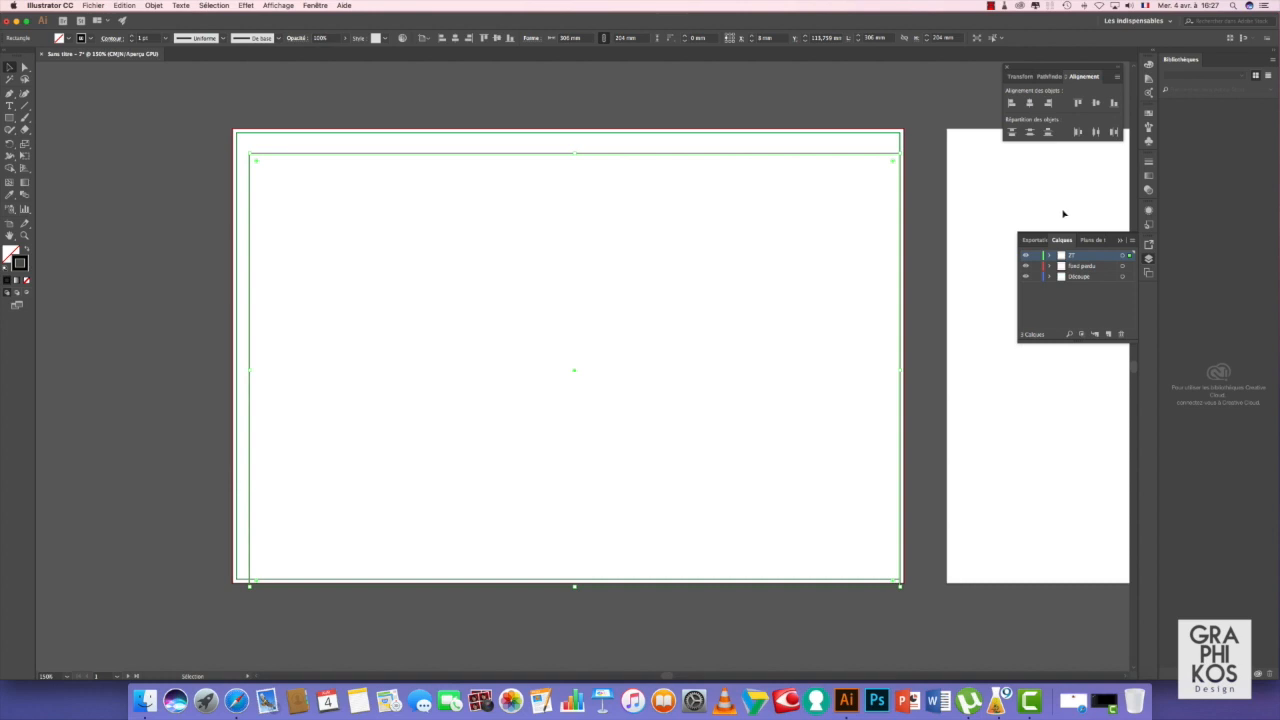
click(1148, 116)
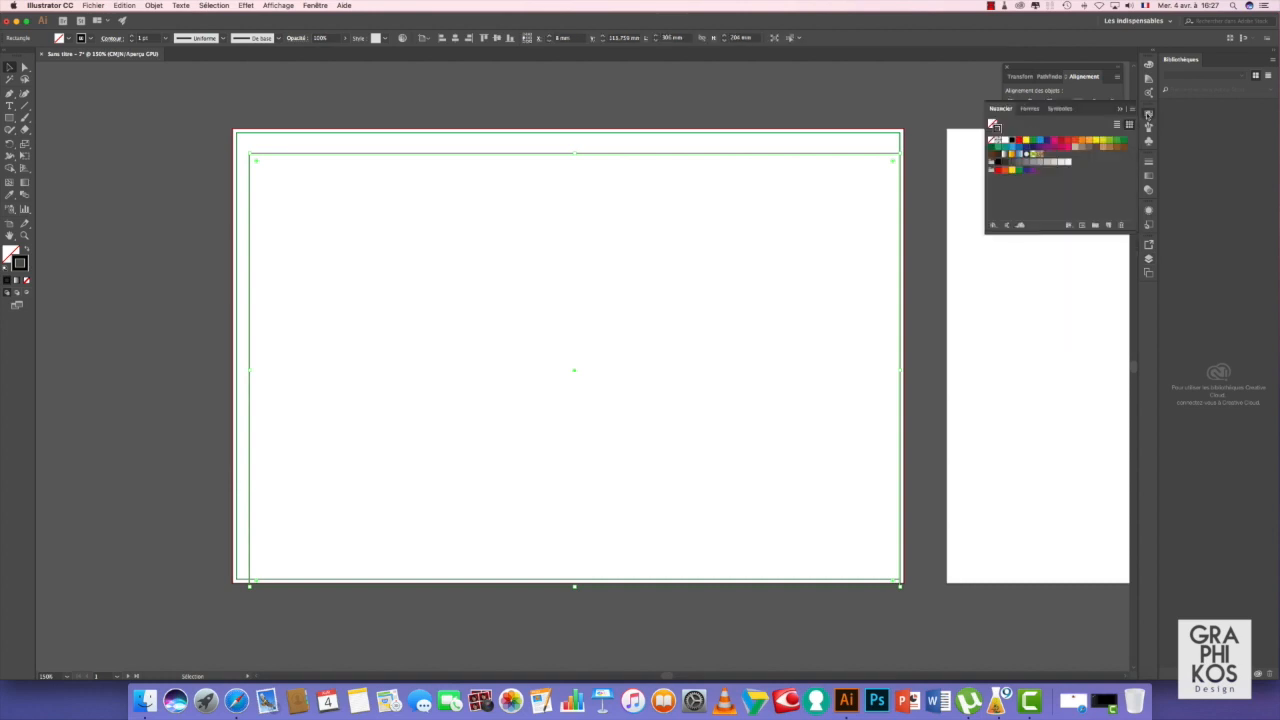
click(1012, 141)
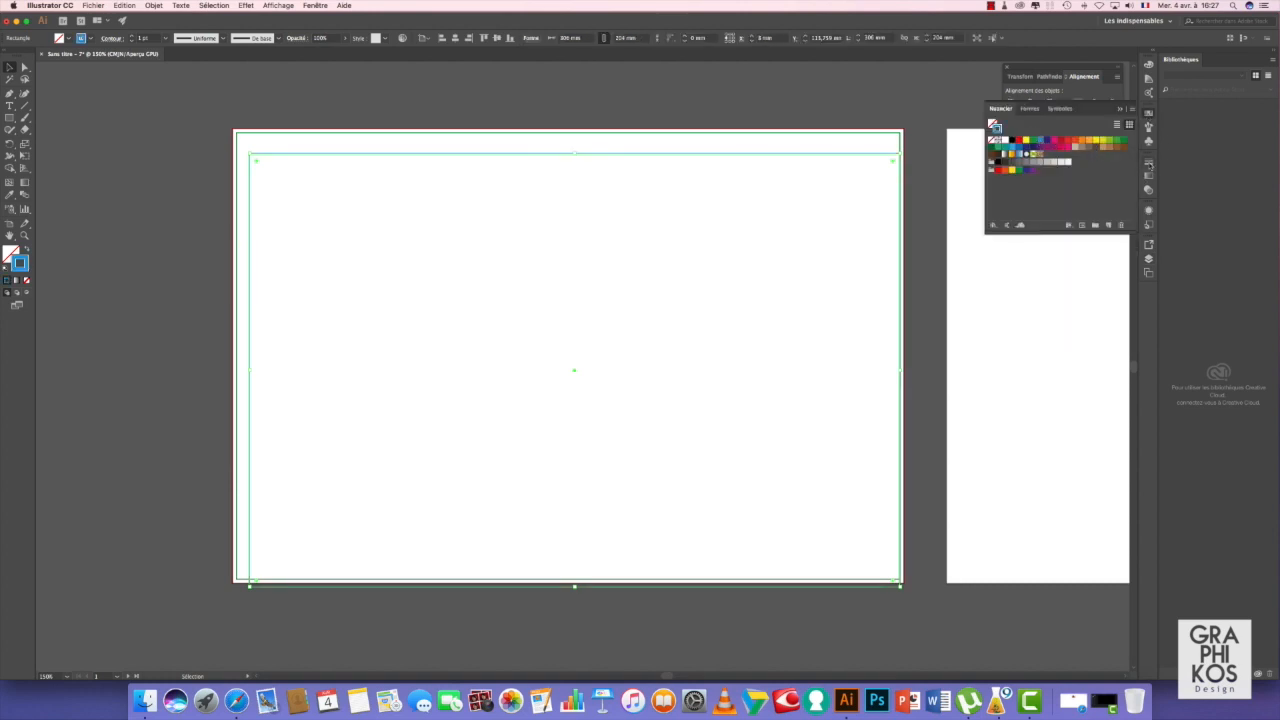
click(1148, 161)
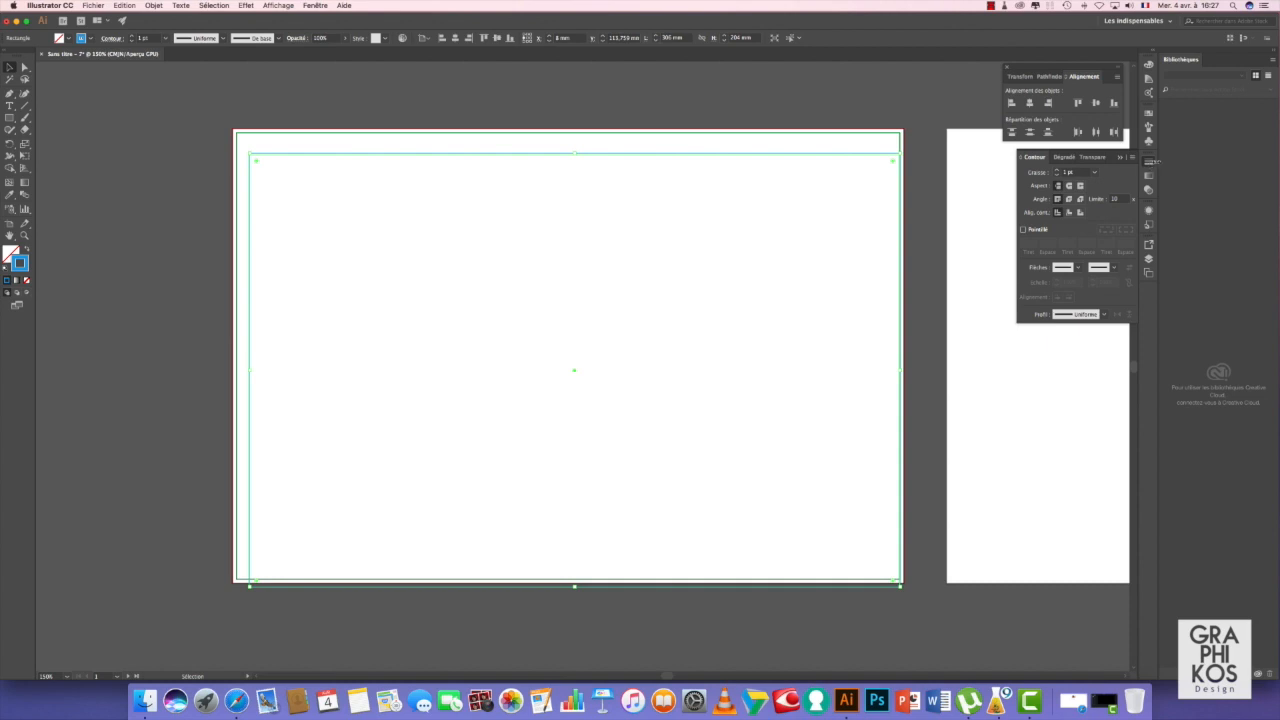
click(1022, 230)
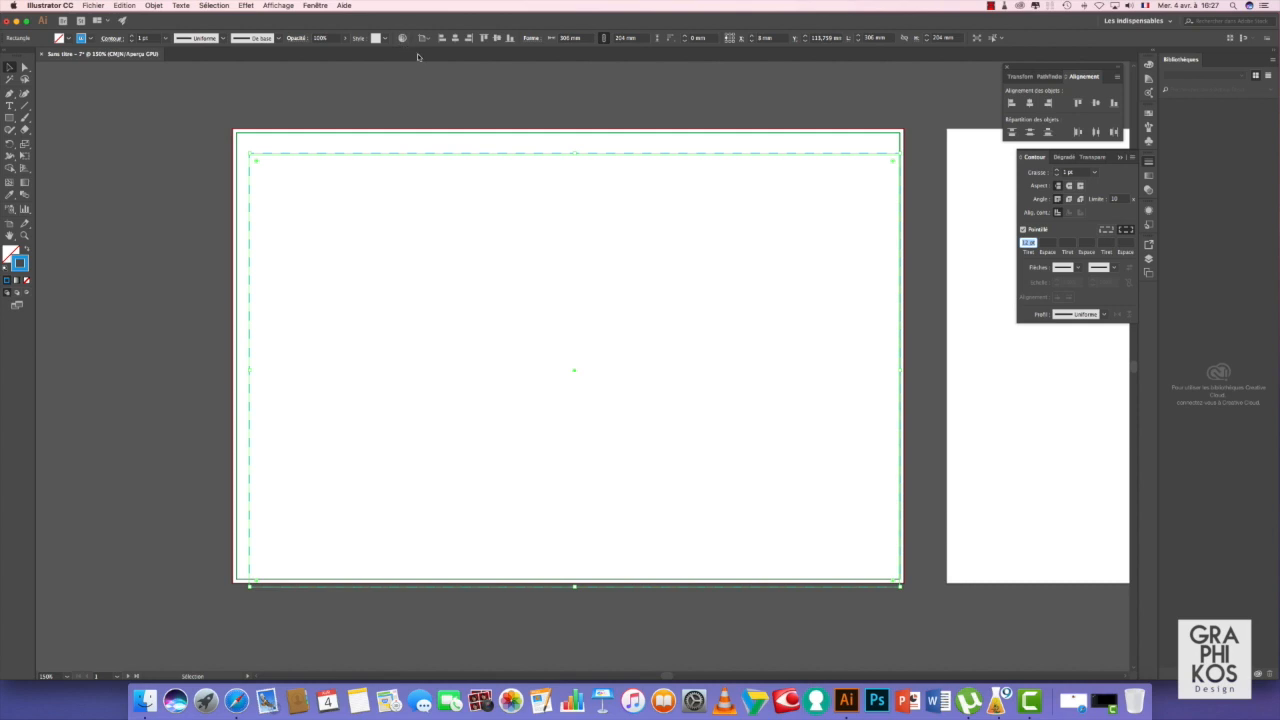
Center the dashed blue 306 × 204 mm rectangle horizontally and vertically on the first artboard.
click(455, 38)
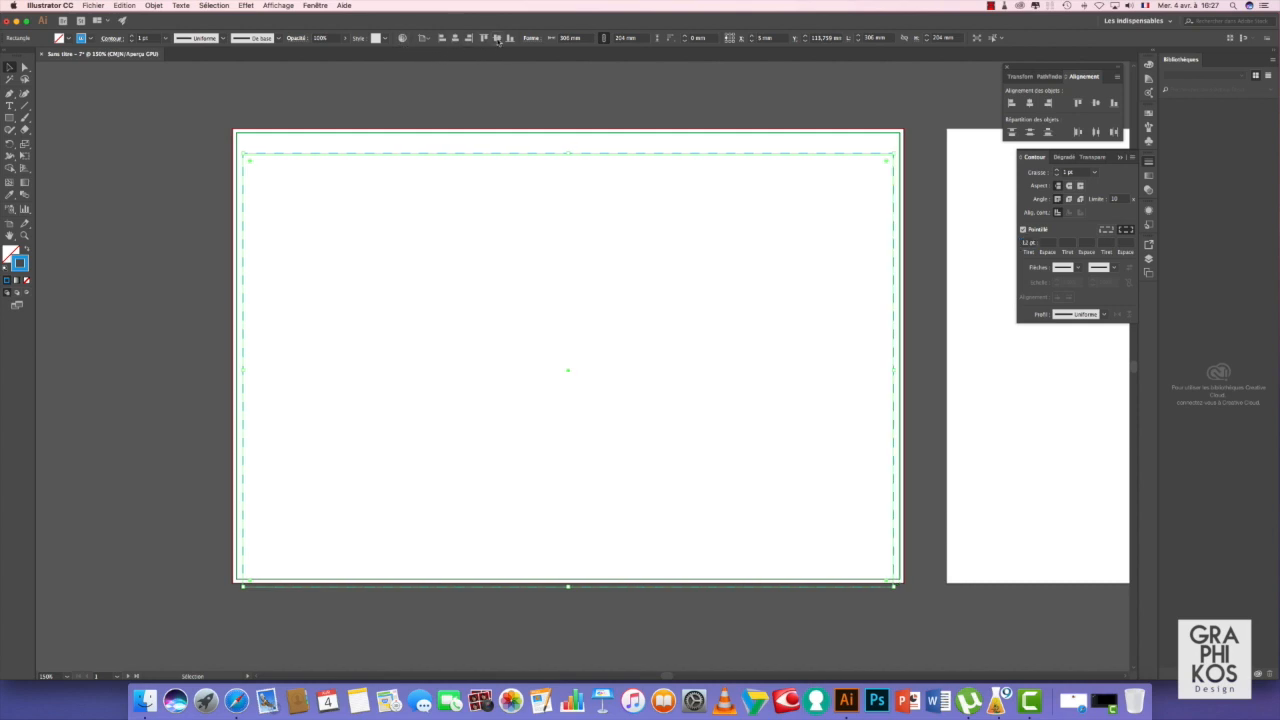
click(497, 38)
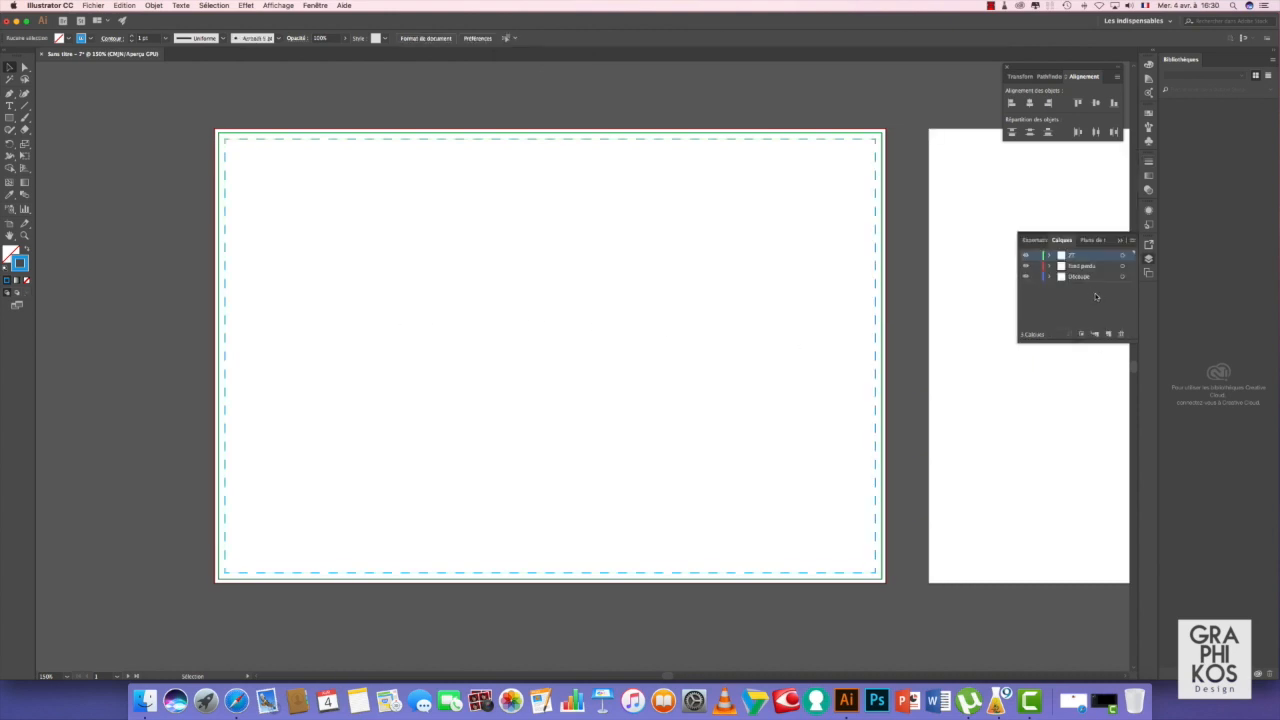
Collect the Découpe, Fond perdu and ZT layers in a new layer and rename it "DTPT1".
click(1084, 278)
shift+click(1085, 266)
shift+click(1087, 257)
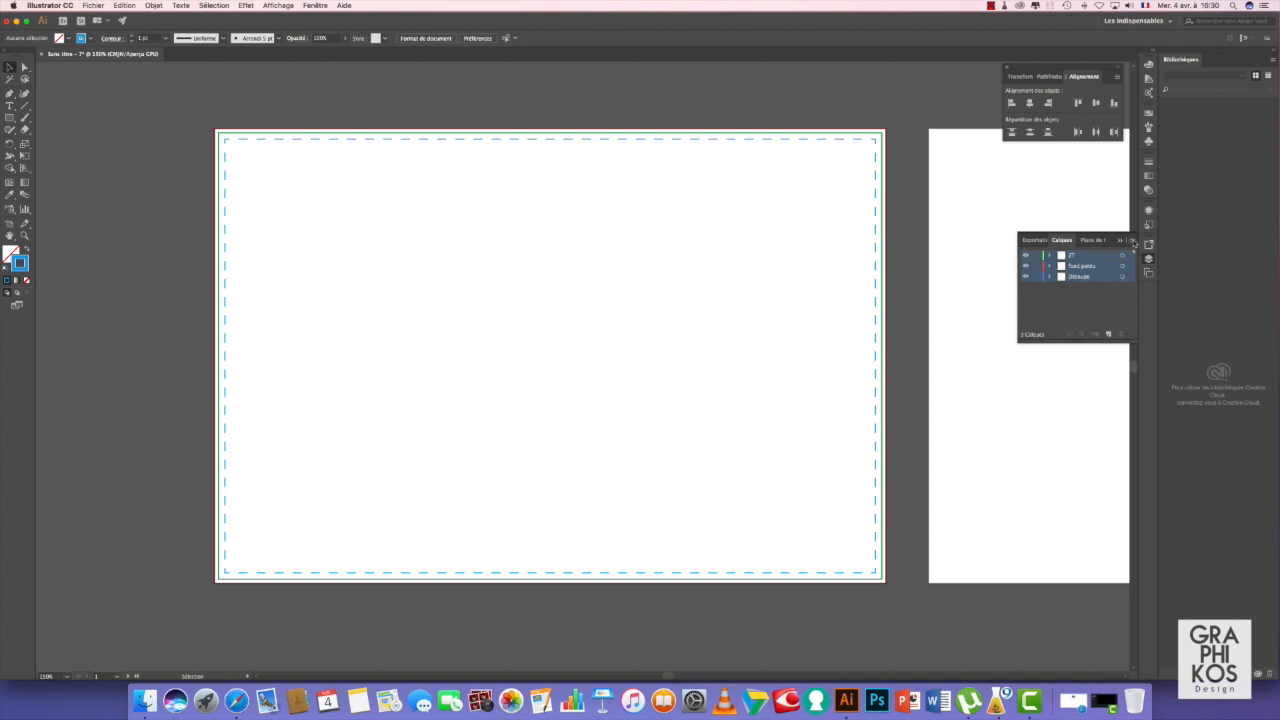
click(1133, 241)
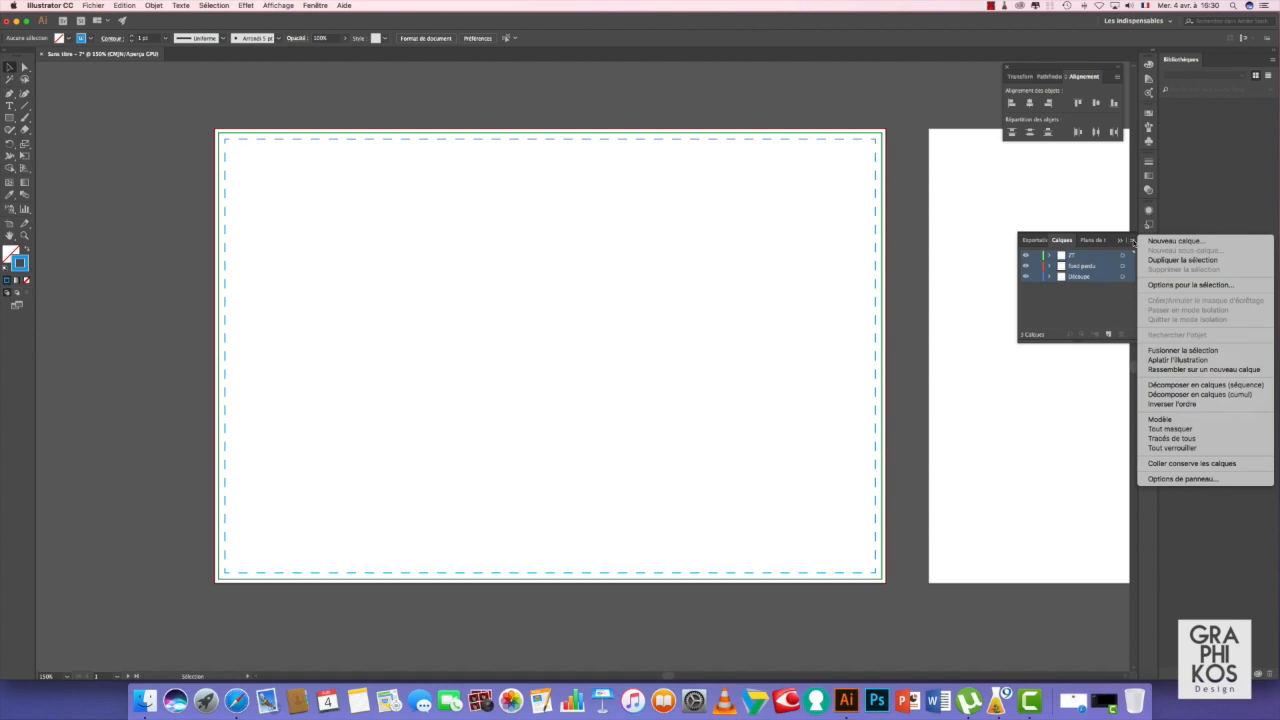
click(1169, 371)
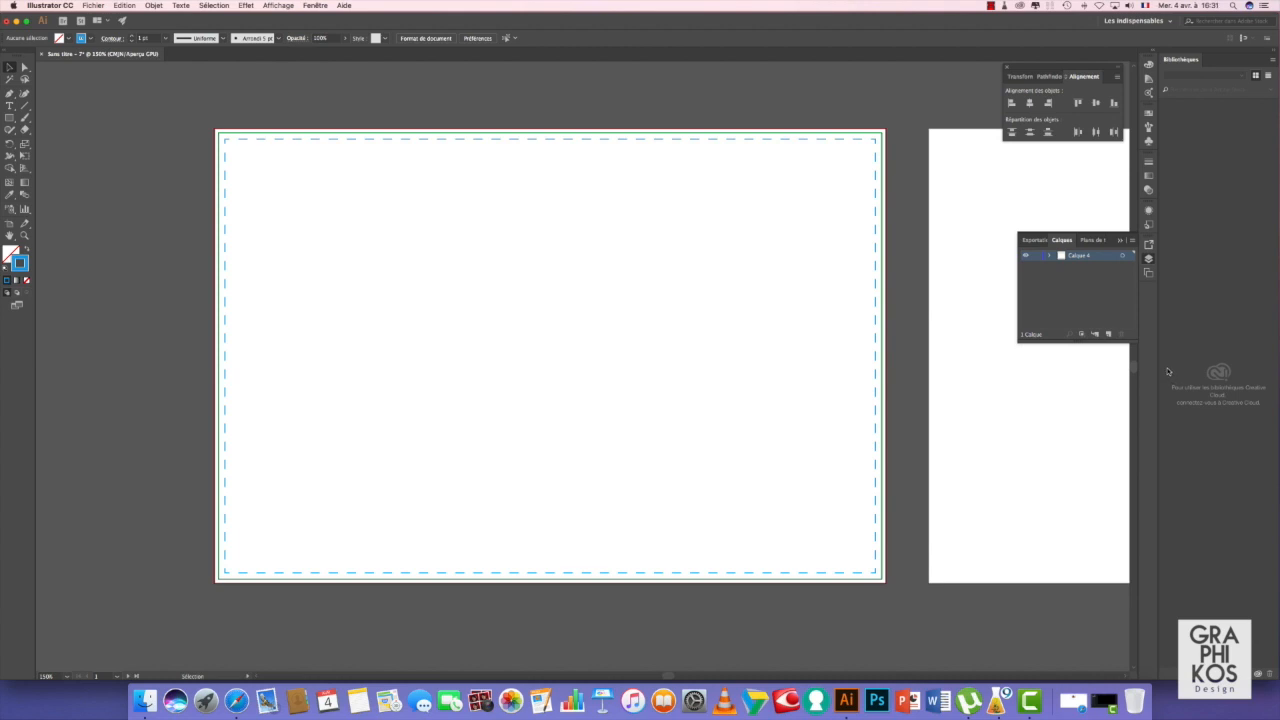
double_click(1080, 256)
text(P)
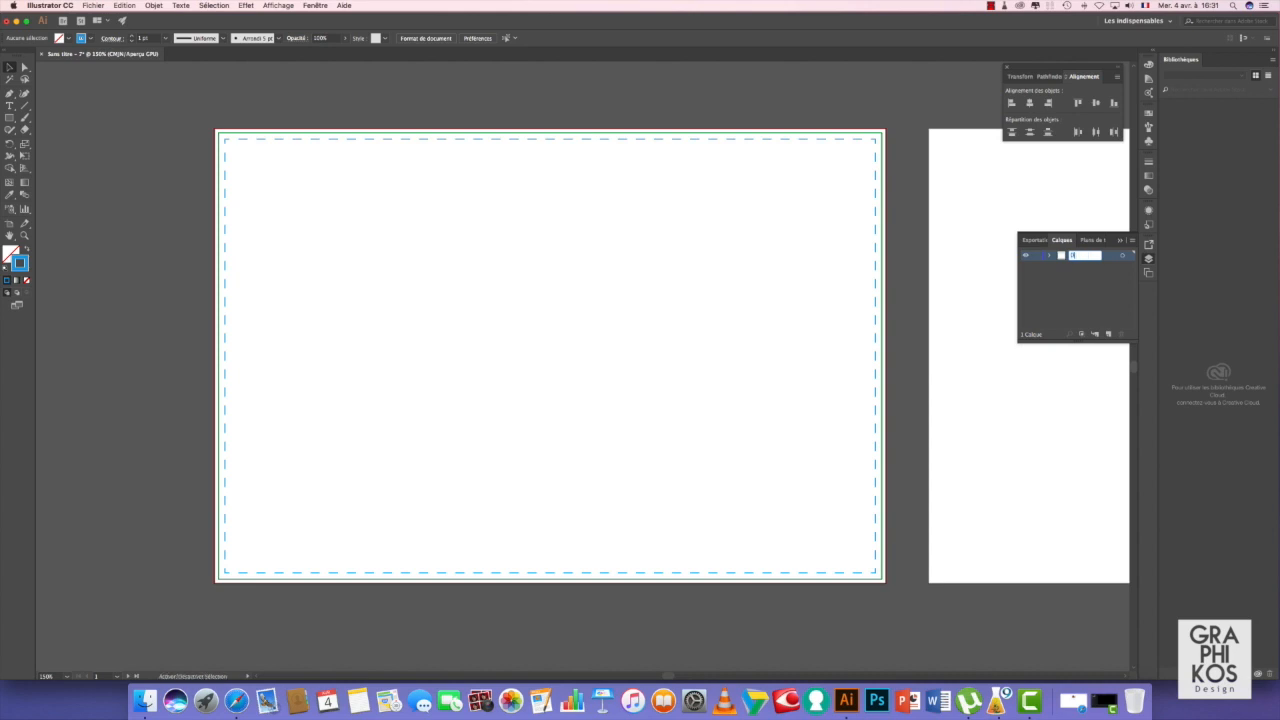
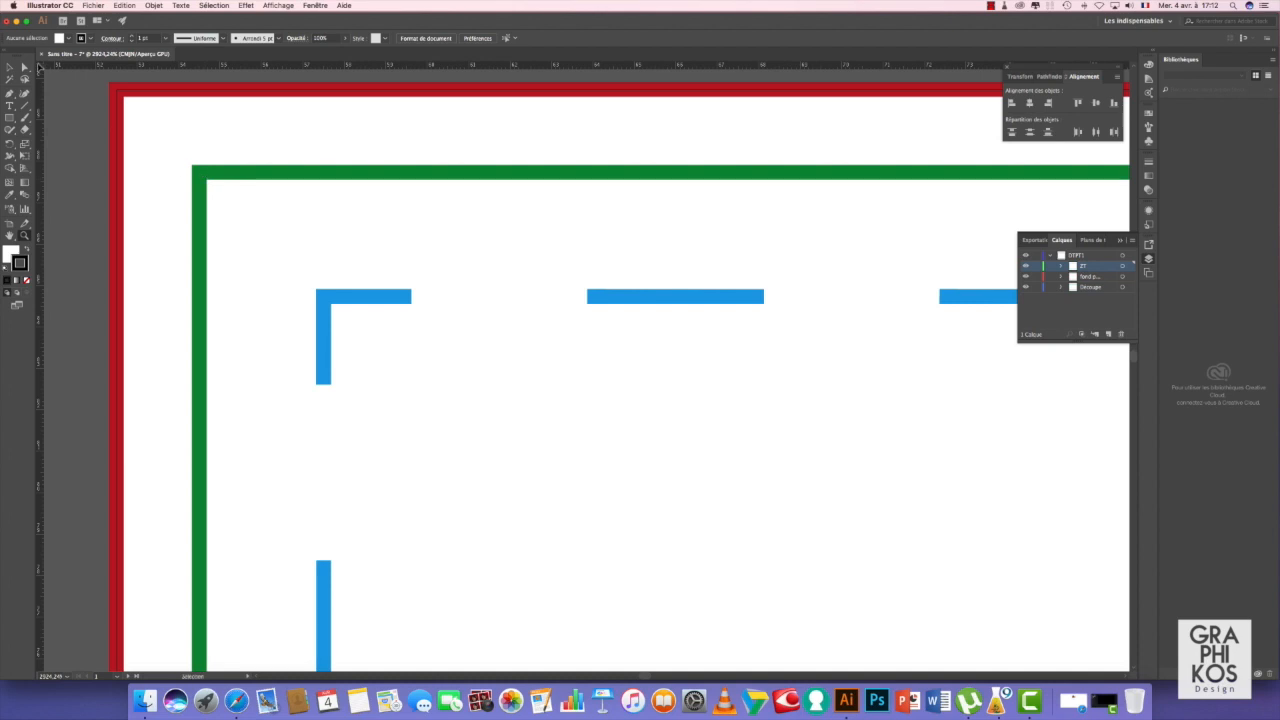
Set the ruler origin at the upper-left corner of the green trim rectangle.
drag(38, 66, 199, 172)
Create a sublayer named "repères" inside DTPT1 and set its color to Magenta.
click(1094, 257)
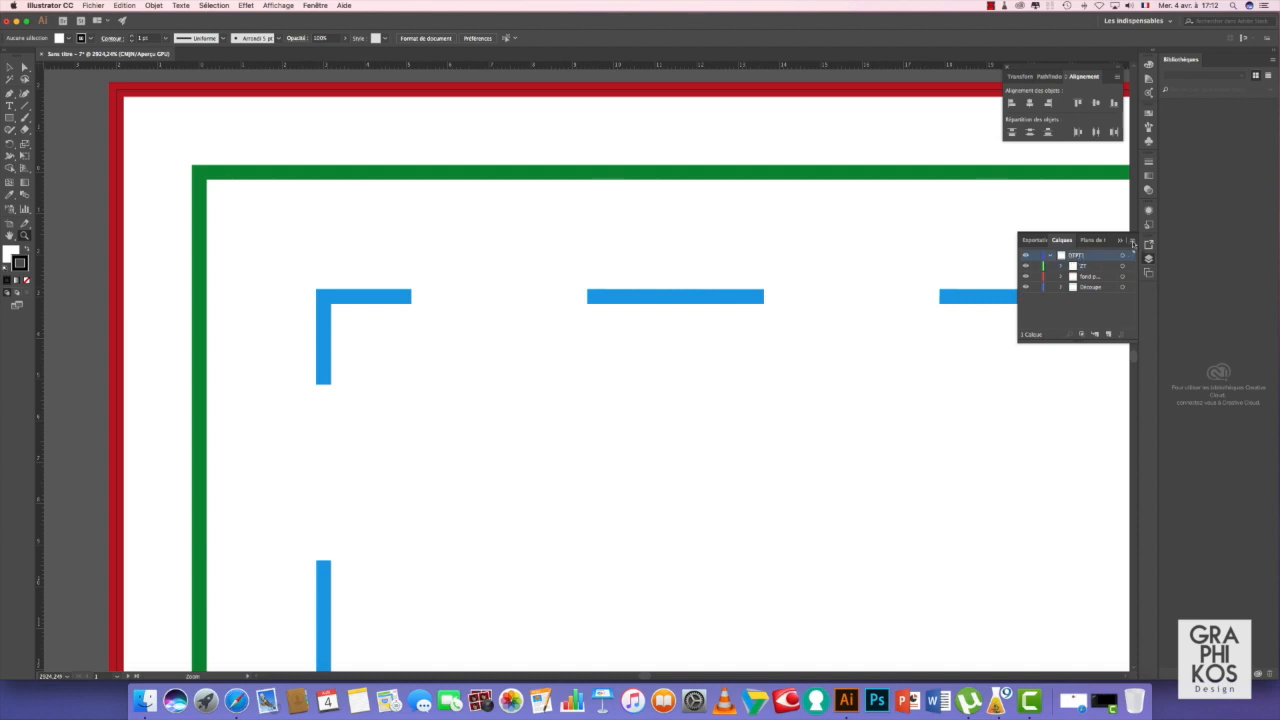
click(1131, 241)
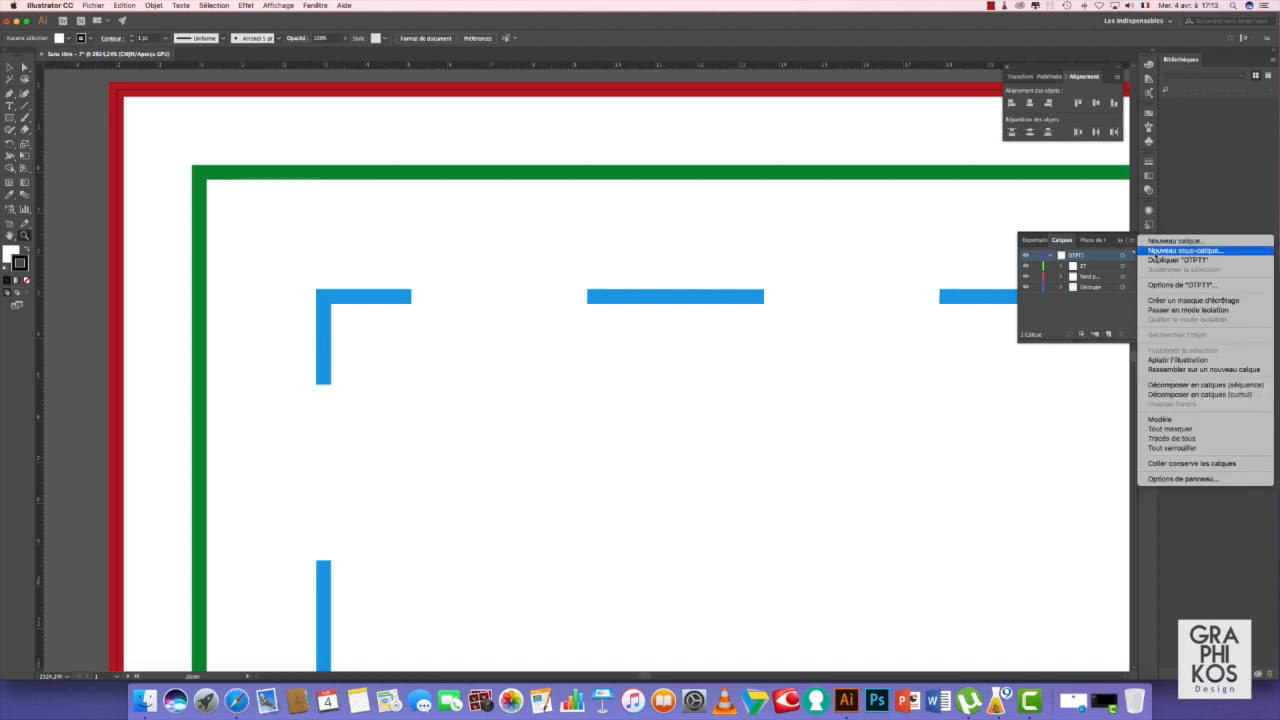
click(1152, 251)
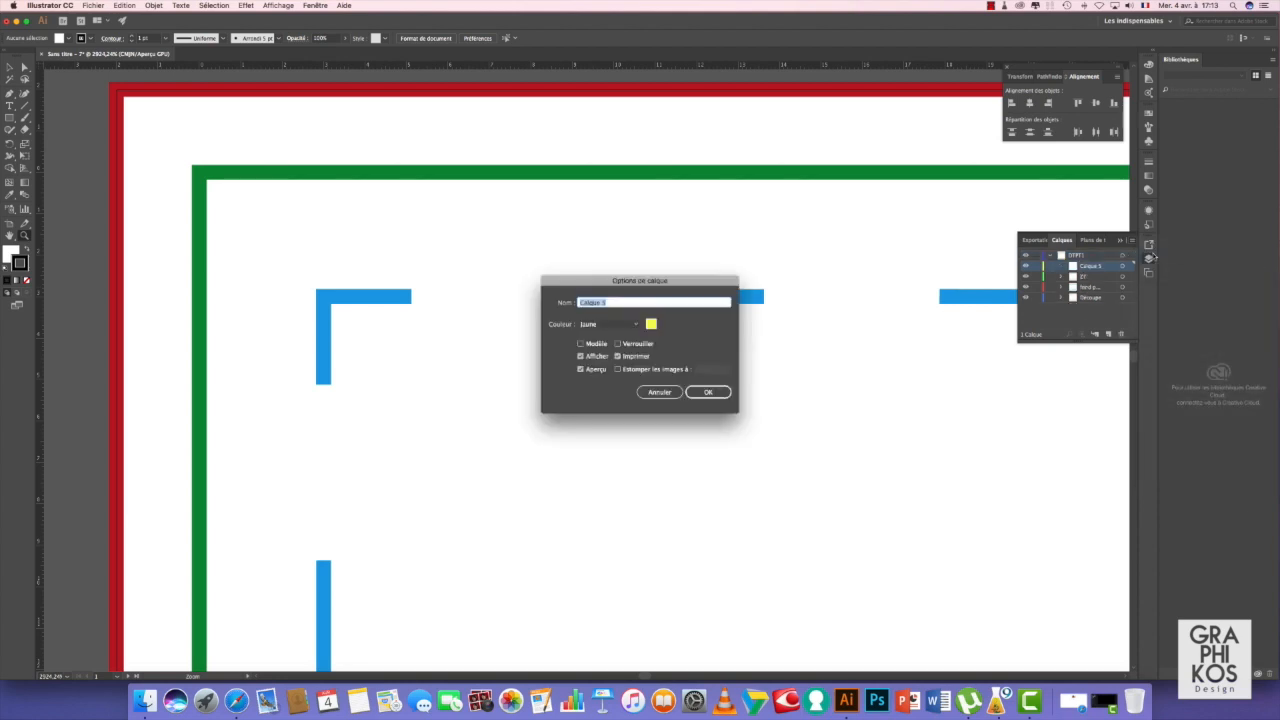
text(repères)
click(651, 325)
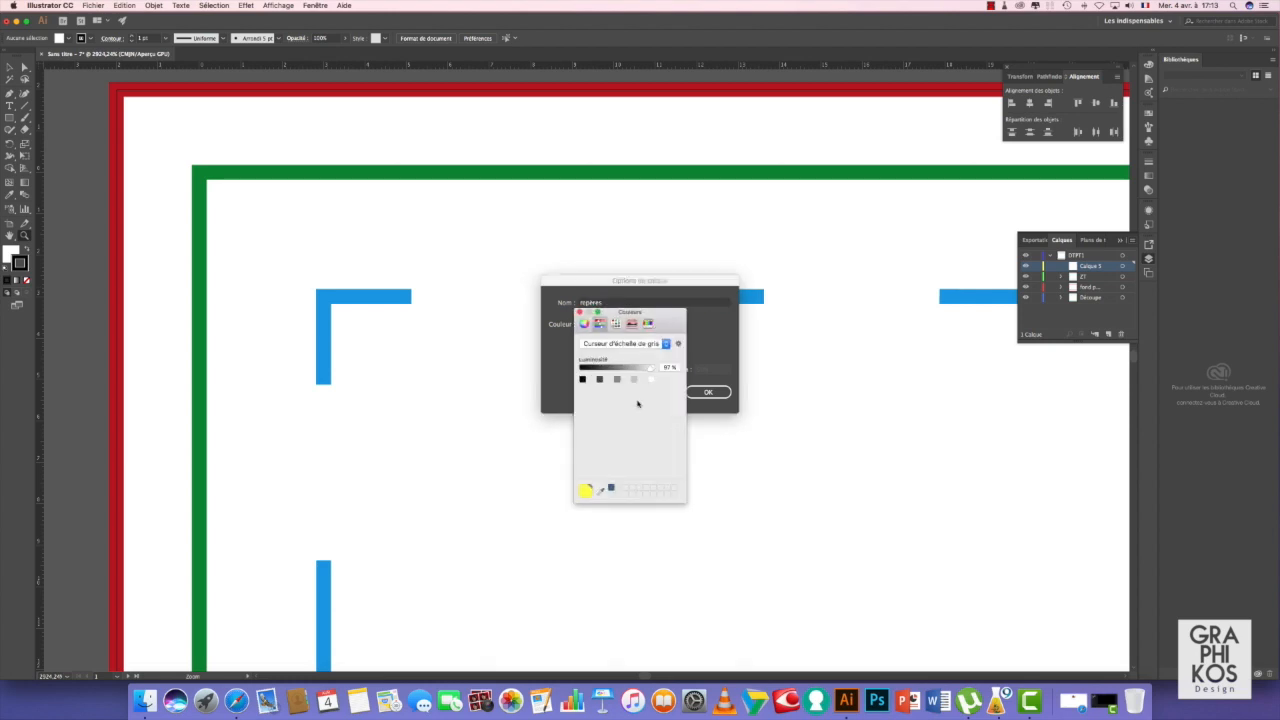
click(616, 324)
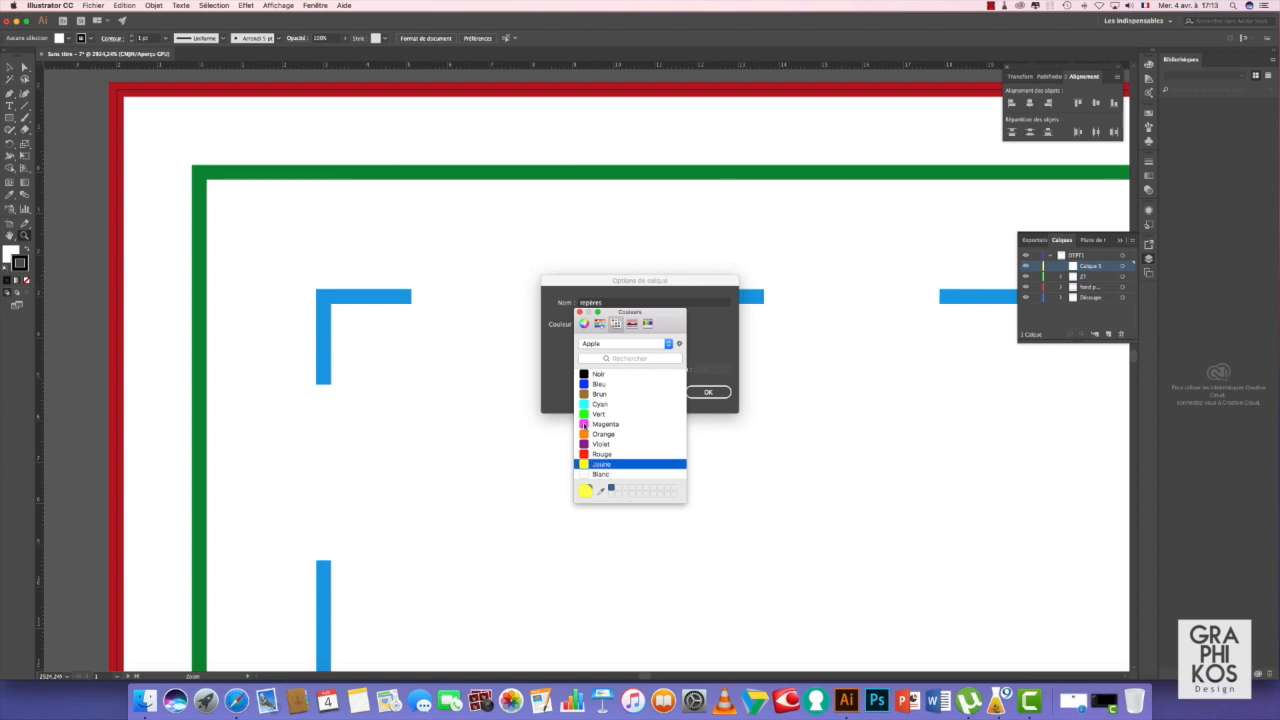
click(598, 424)
click(579, 313)
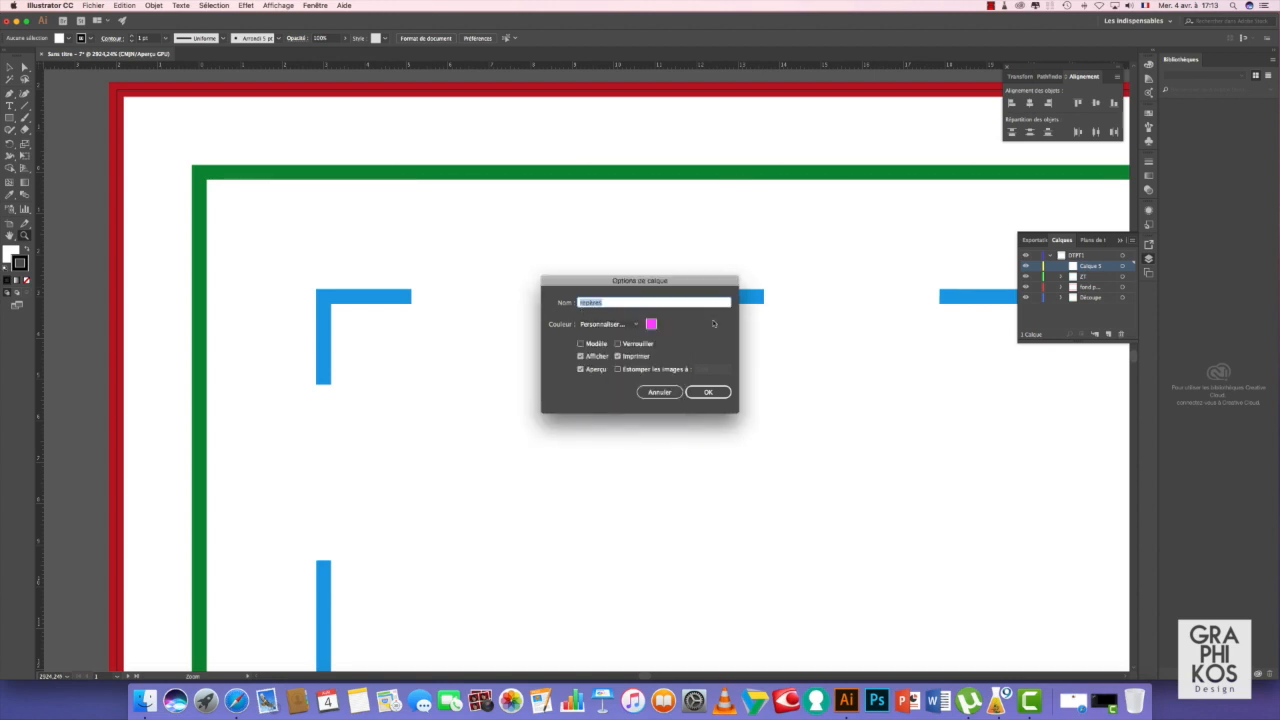
click(711, 393)
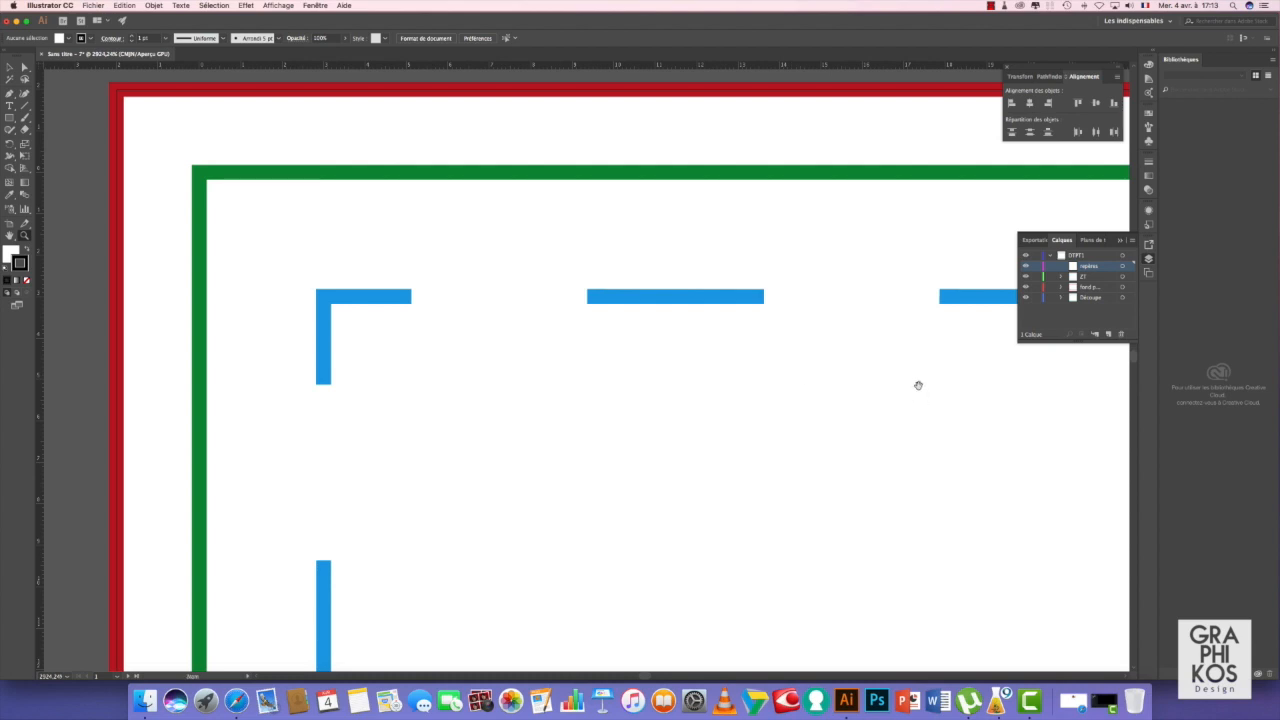
Place a vertical guide on the repères sublayer about 102 mm from the trim rectangle's left edge.
scroll(918, 397, right, 5)
drag(938, 426, 786, 400)
drag(929, 461, 486, 410)
drag(822, 419, 473, 380)
drag(976, 404, 765, 394)
drag(860, 396, 717, 400)
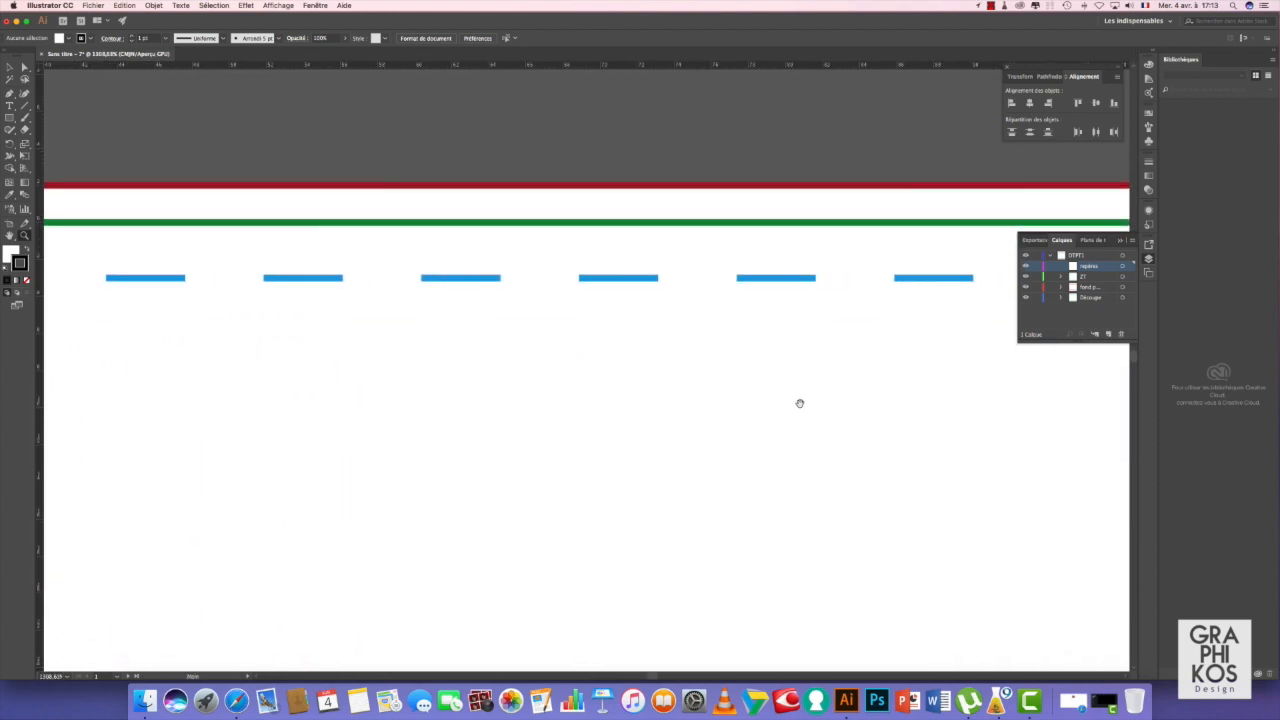
drag(843, 403, 469, 400)
drag(866, 400, 677, 400)
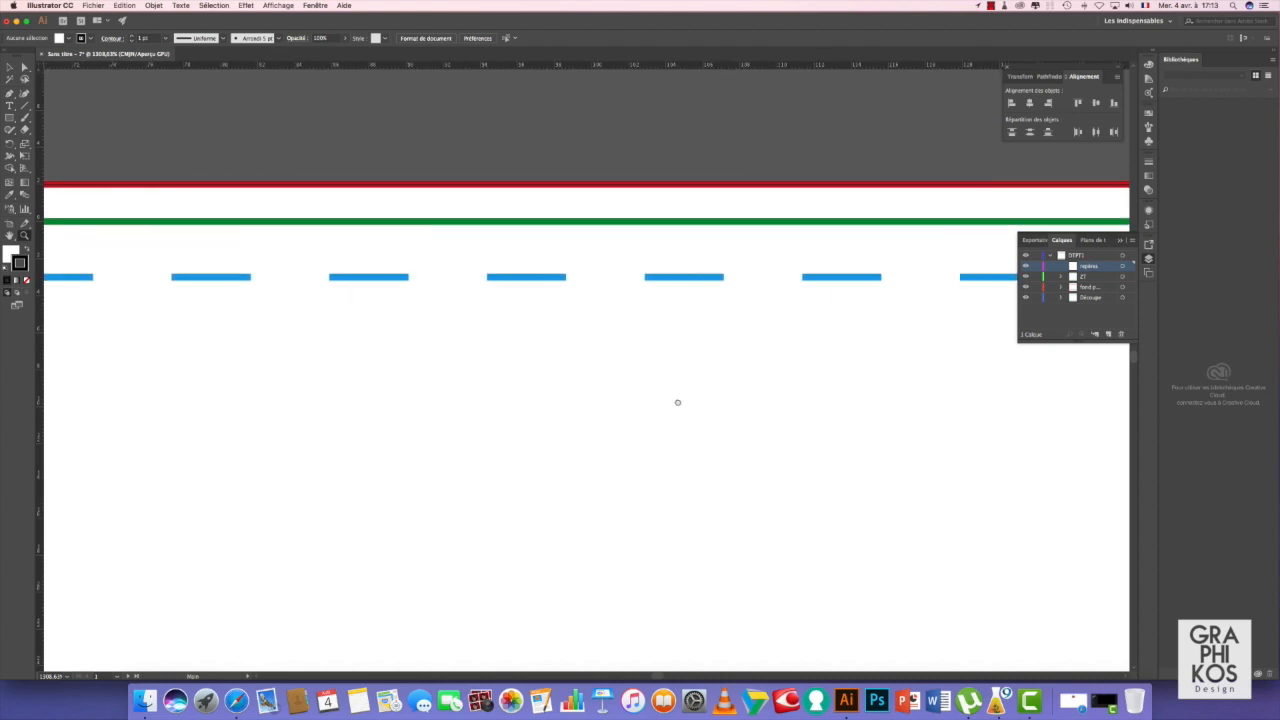
drag(620, 96, 678, 257)
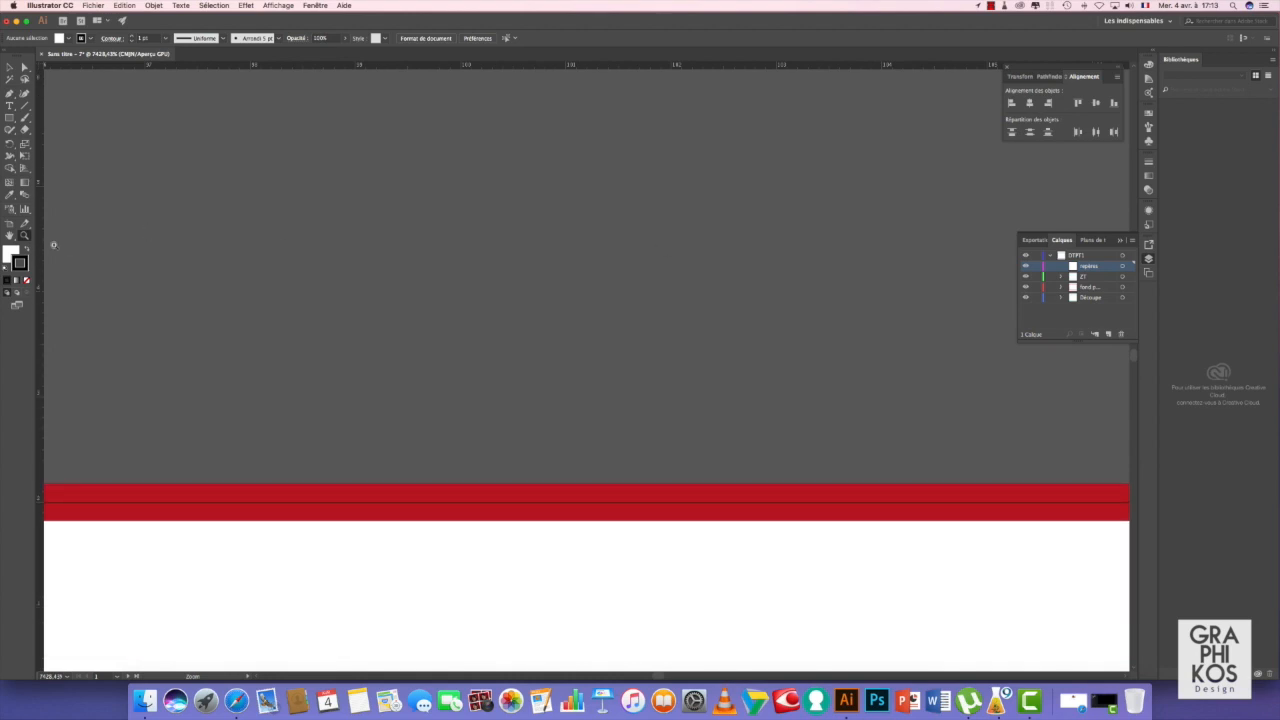
drag(38, 242, 672, 245)
drag(672, 245, 672, 245)
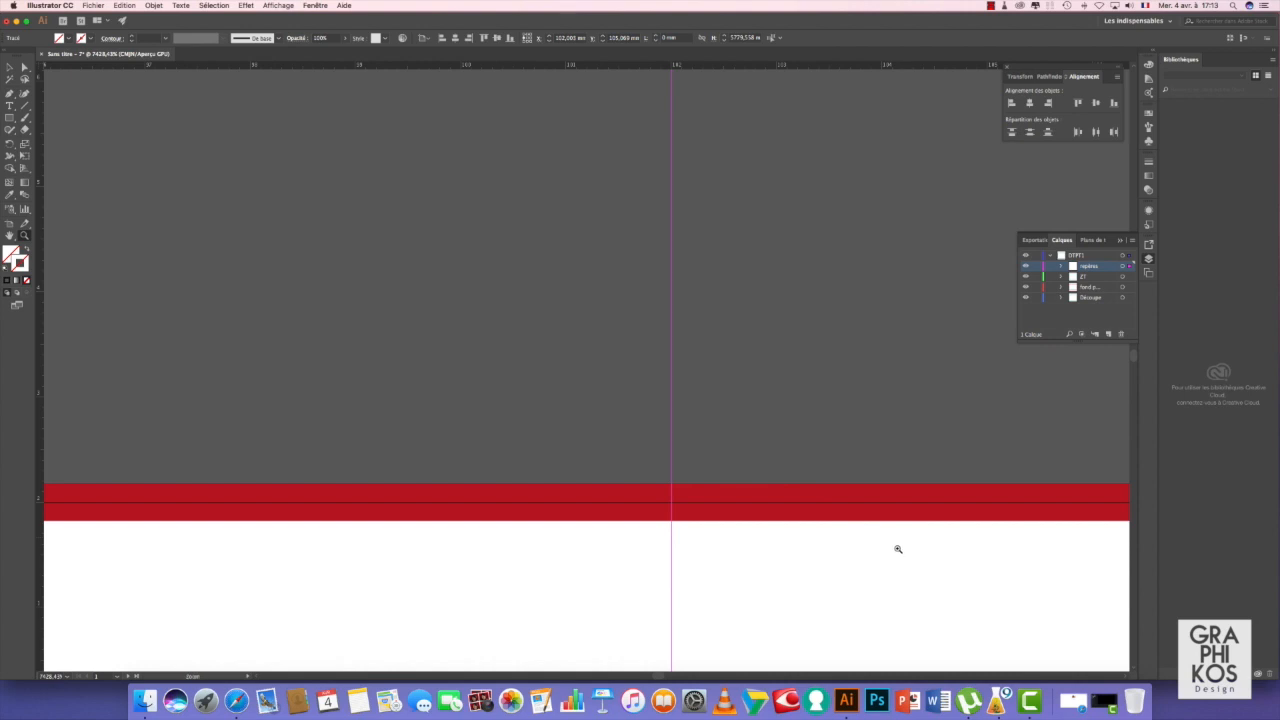
Move the ruler origin to the upper-right corner of the green trim rectangle.
drag(933, 584, 730, 422)
drag(981, 592, 705, 357)
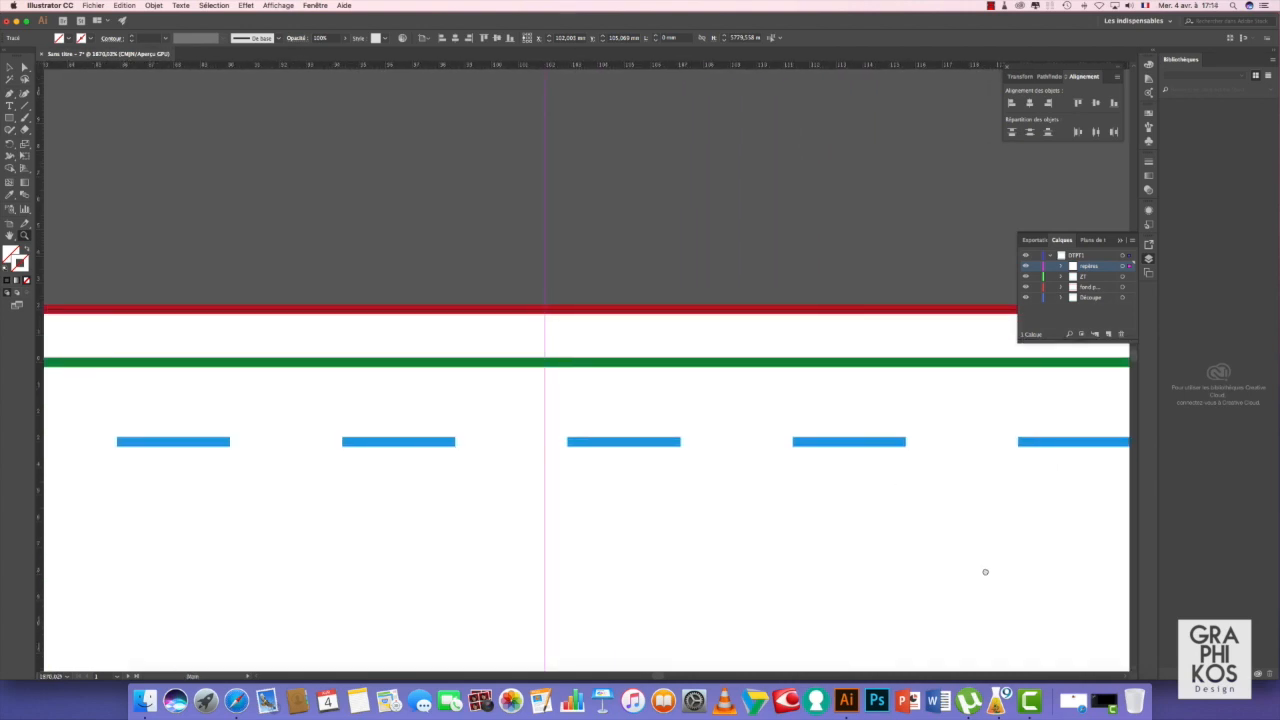
drag(983, 565, 677, 406)
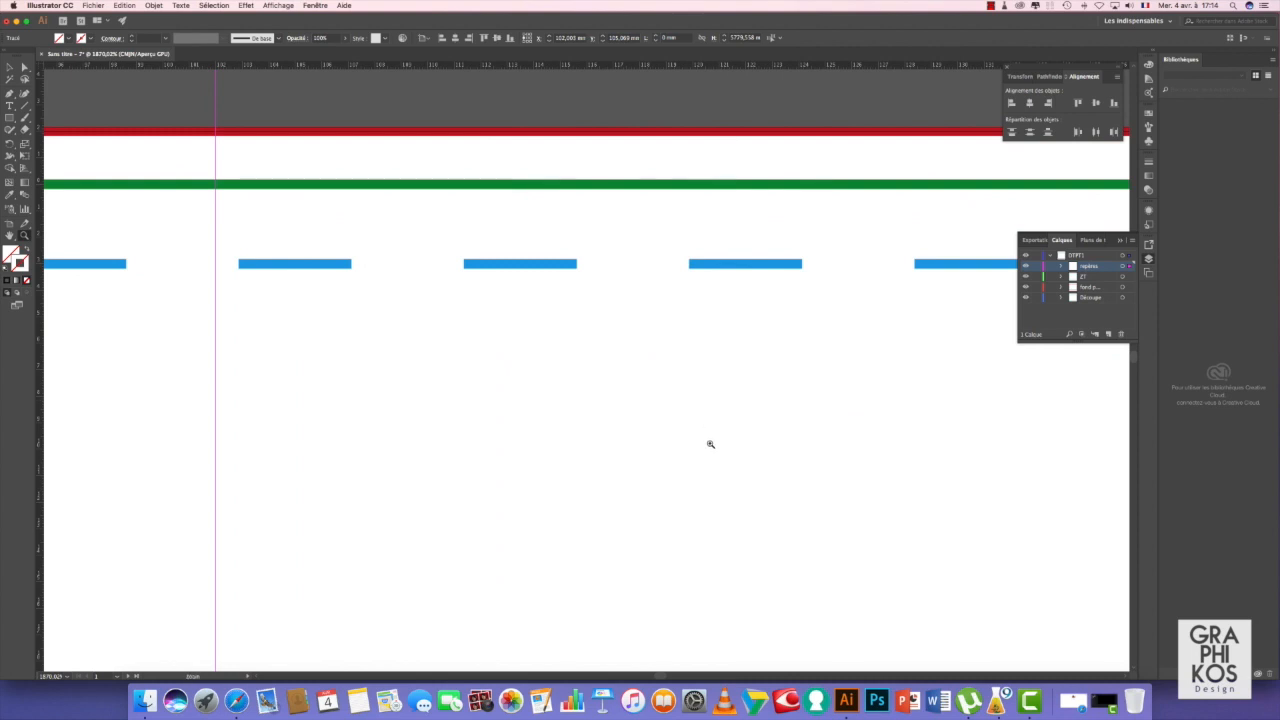
drag(716, 450, 490, 280)
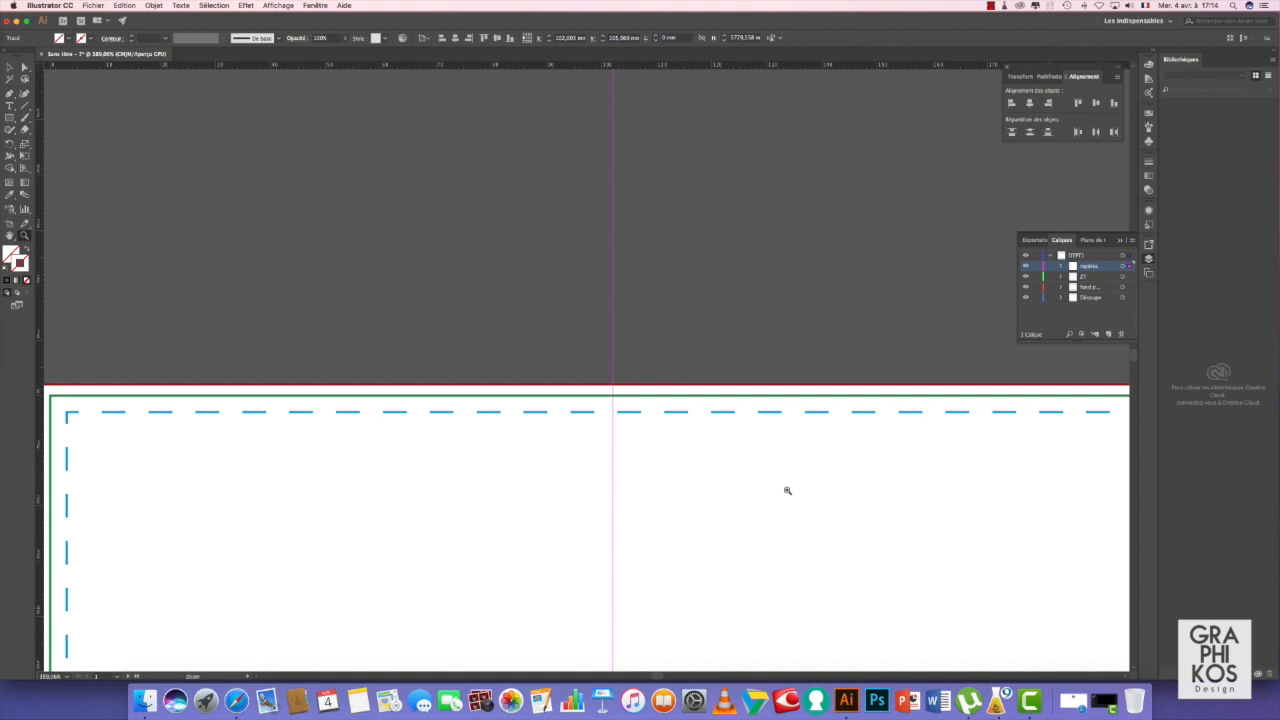
drag(857, 531, 786, 491)
drag(955, 570, 586, 295)
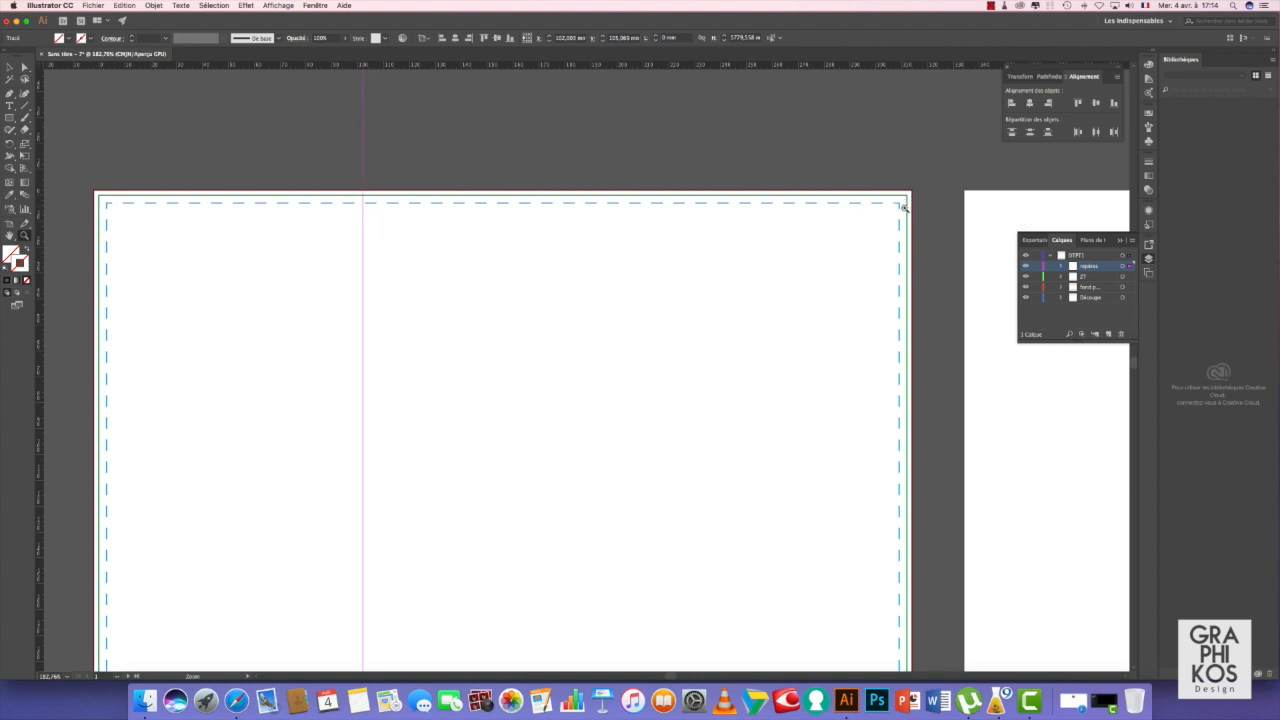
drag(903, 207, 1055, 649)
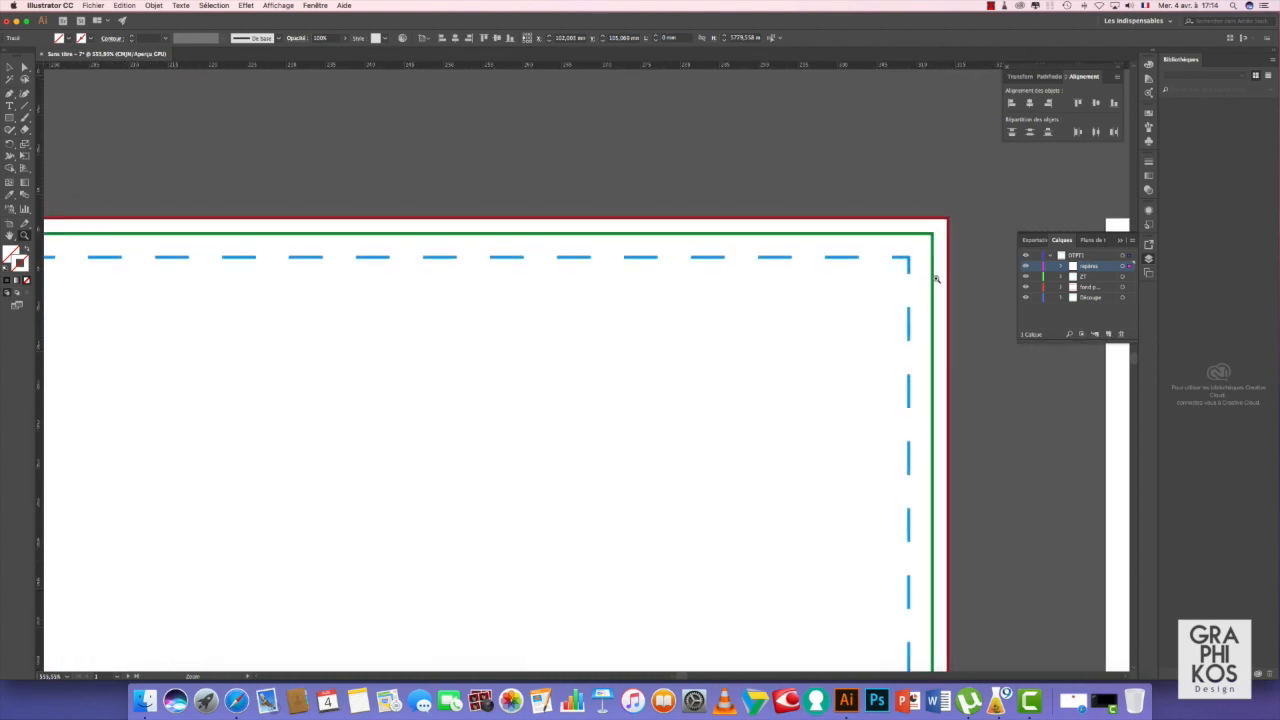
drag(927, 228, 1129, 486)
drag(40, 64, 951, 249)
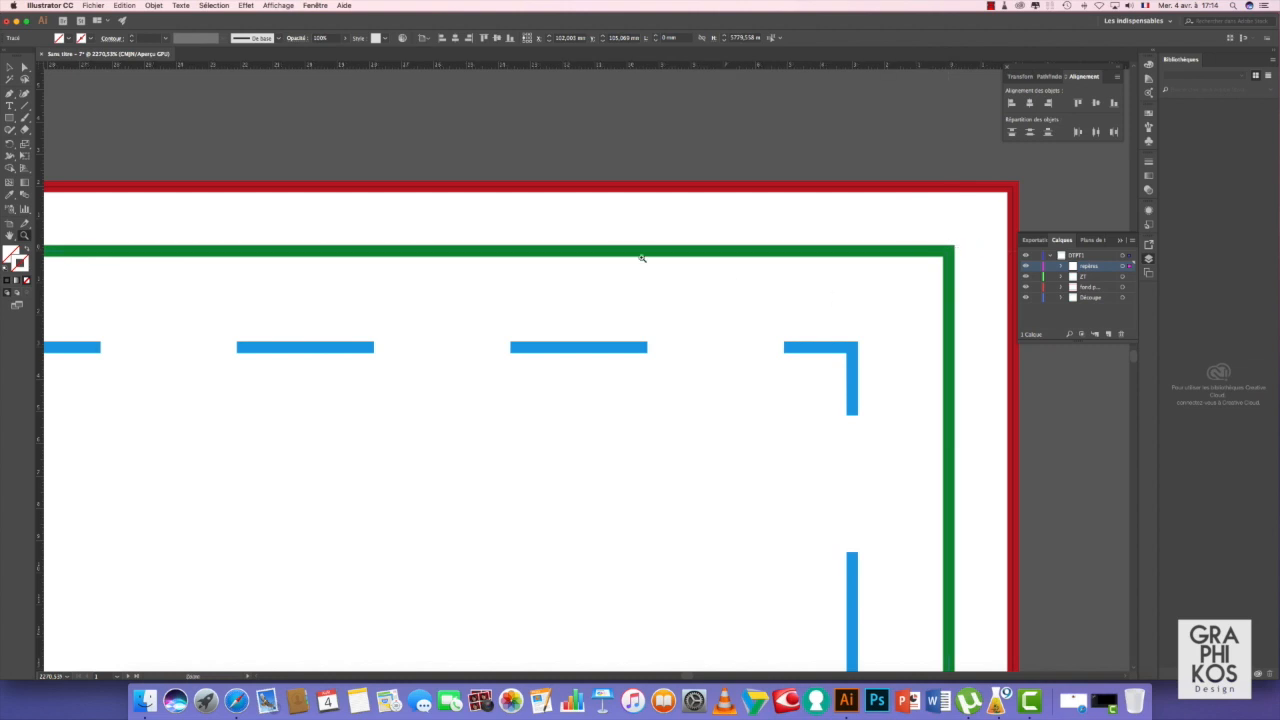
Place a second vertical guide on the repères sublayer about 104 mm from the trim rectangle's right edge.
drag(222, 280, 680, 246)
drag(94, 263, 561, 270)
drag(200, 269, 550, 258)
drag(252, 263, 376, 262)
drag(458, 365, 352, 283)
drag(240, 279, 743, 258)
drag(446, 288, 540, 294)
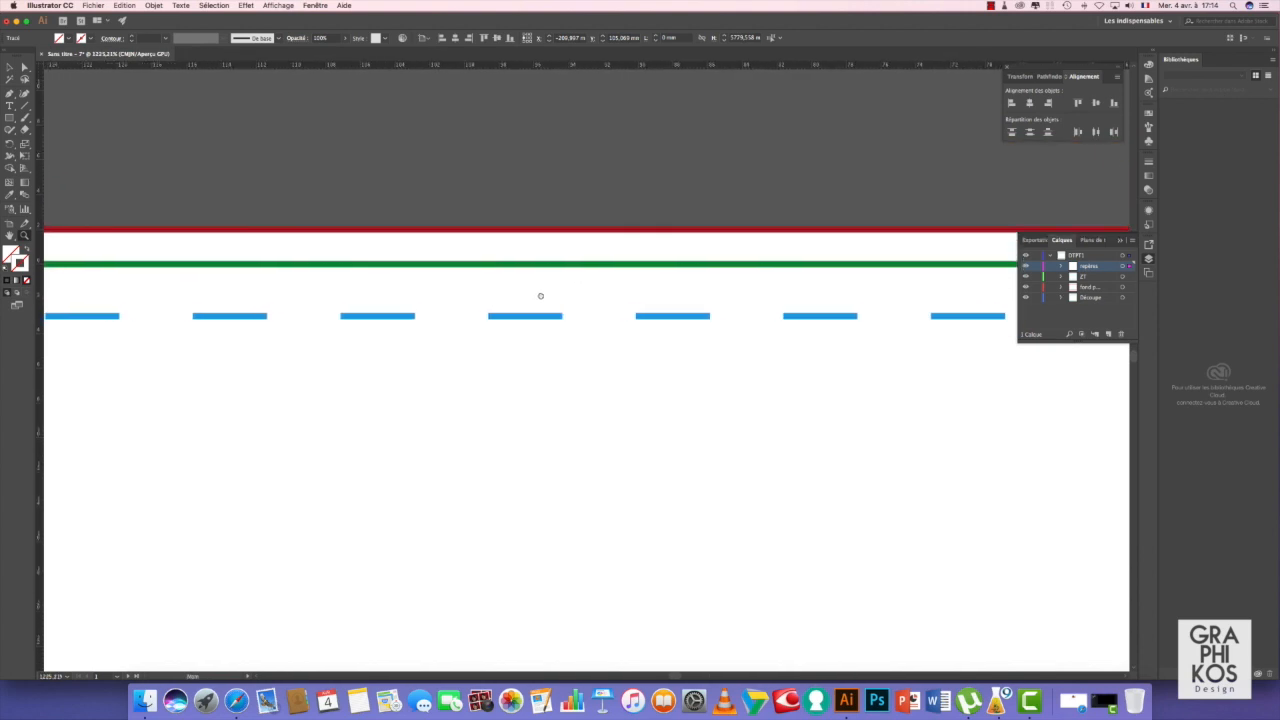
drag(390, 172, 641, 401)
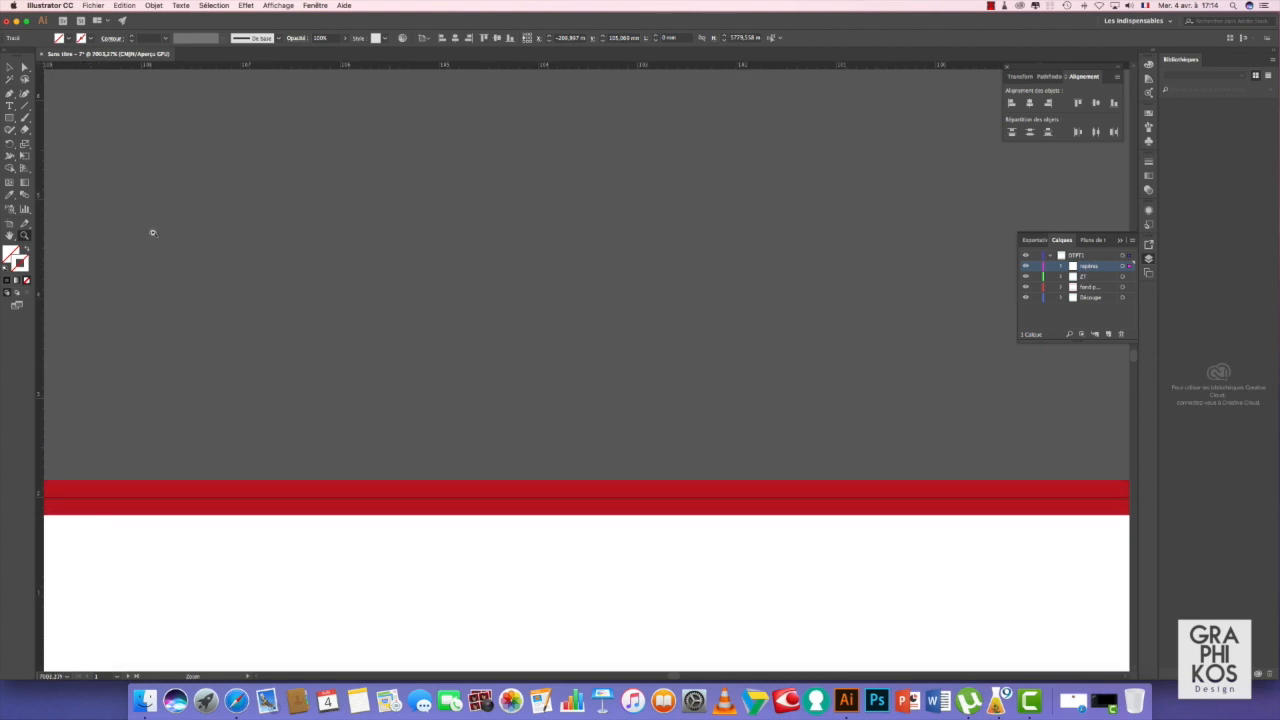
drag(38, 230, 436, 226)
drag(439, 224, 439, 224)
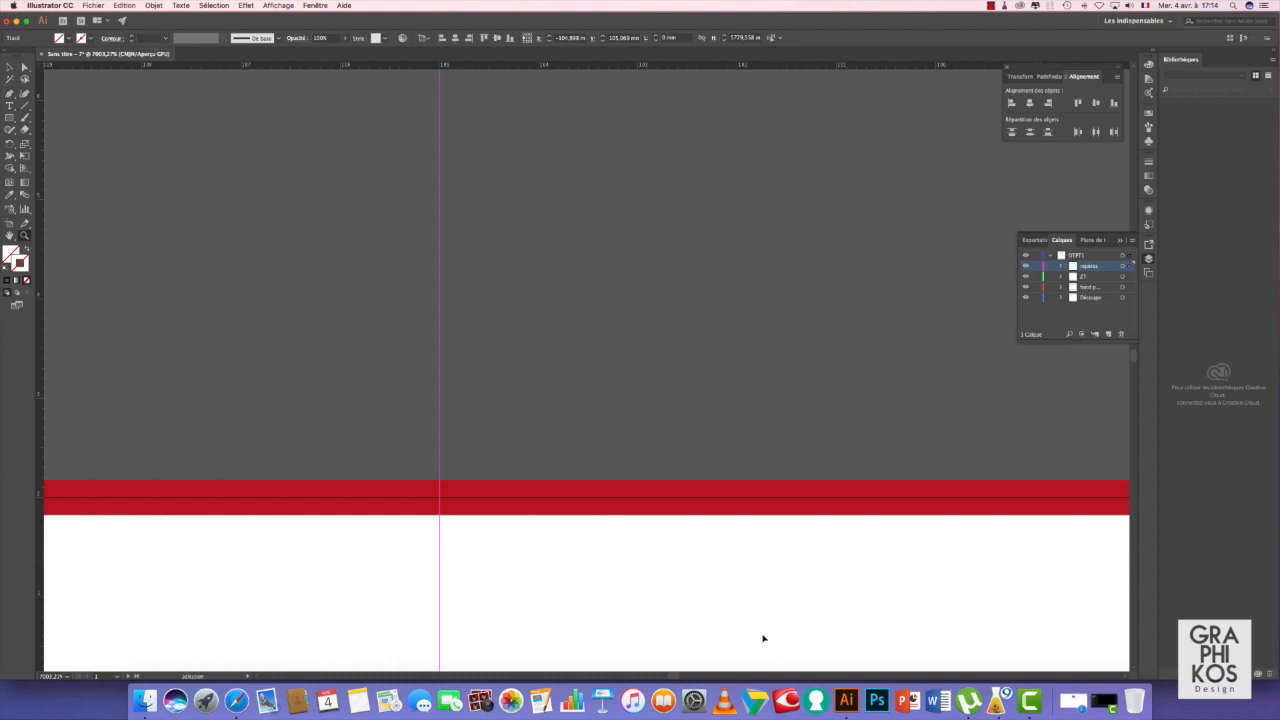
Create a sublayer named "Rainage" inside DTPT1 and set its color to Bleu.
drag(760, 624, 473, 344)
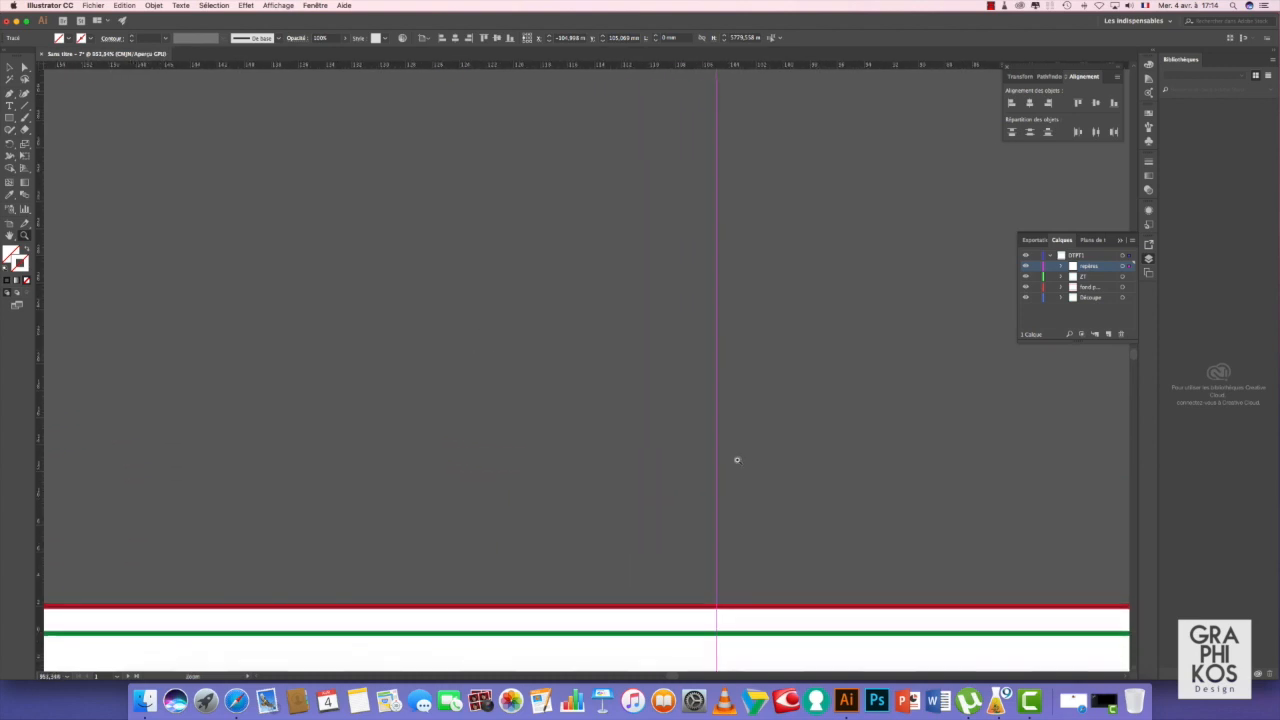
drag(869, 626, 807, 239)
drag(812, 523, 420, 330)
drag(865, 581, 730, 251)
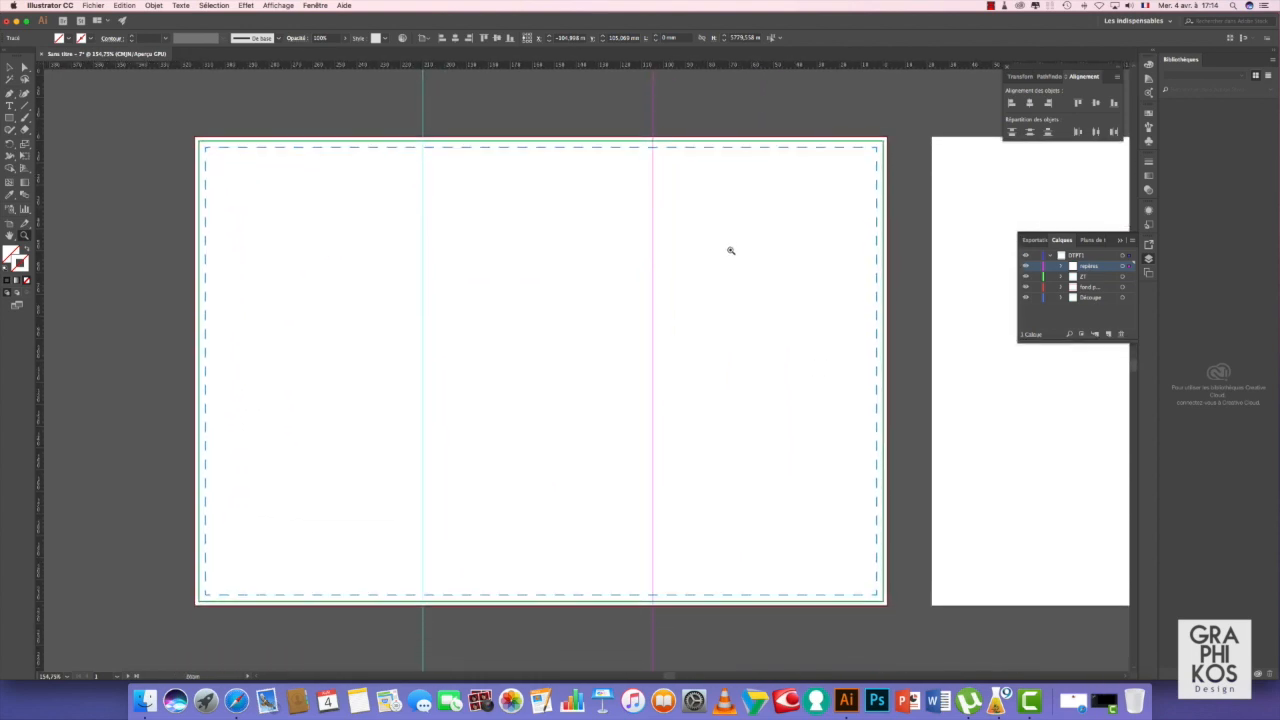
click(9, 68)
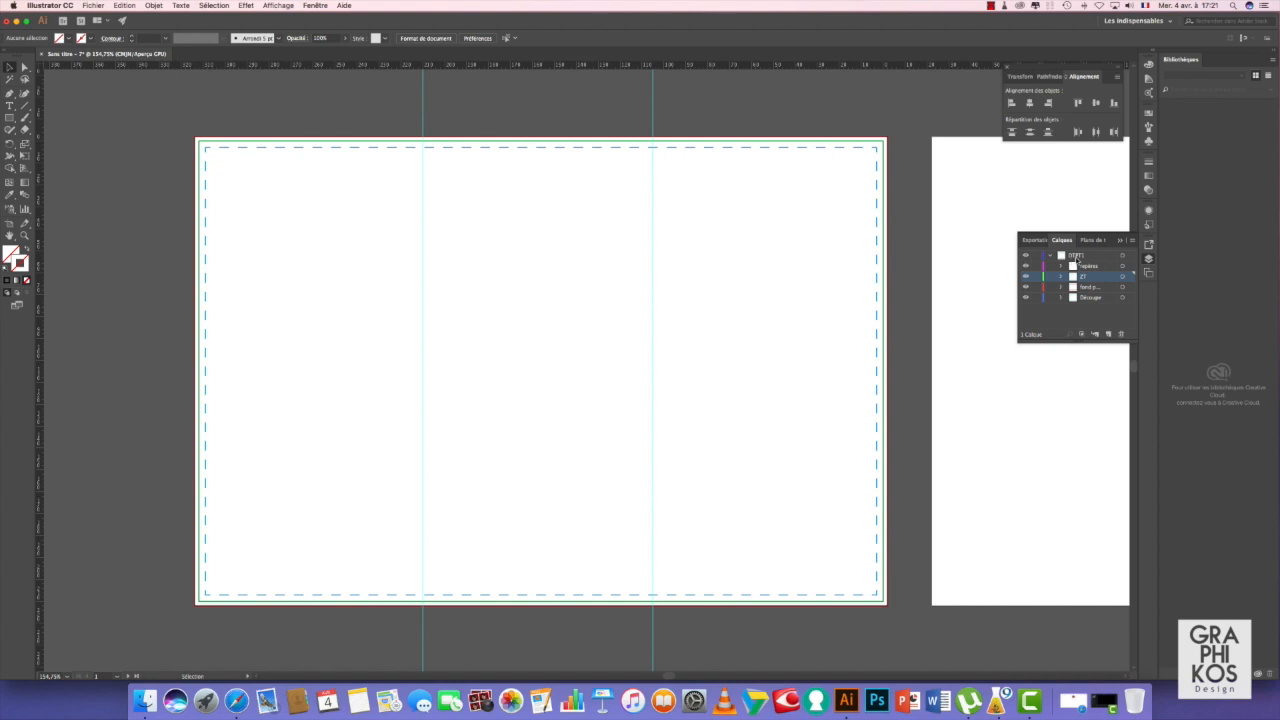
click(1098, 257)
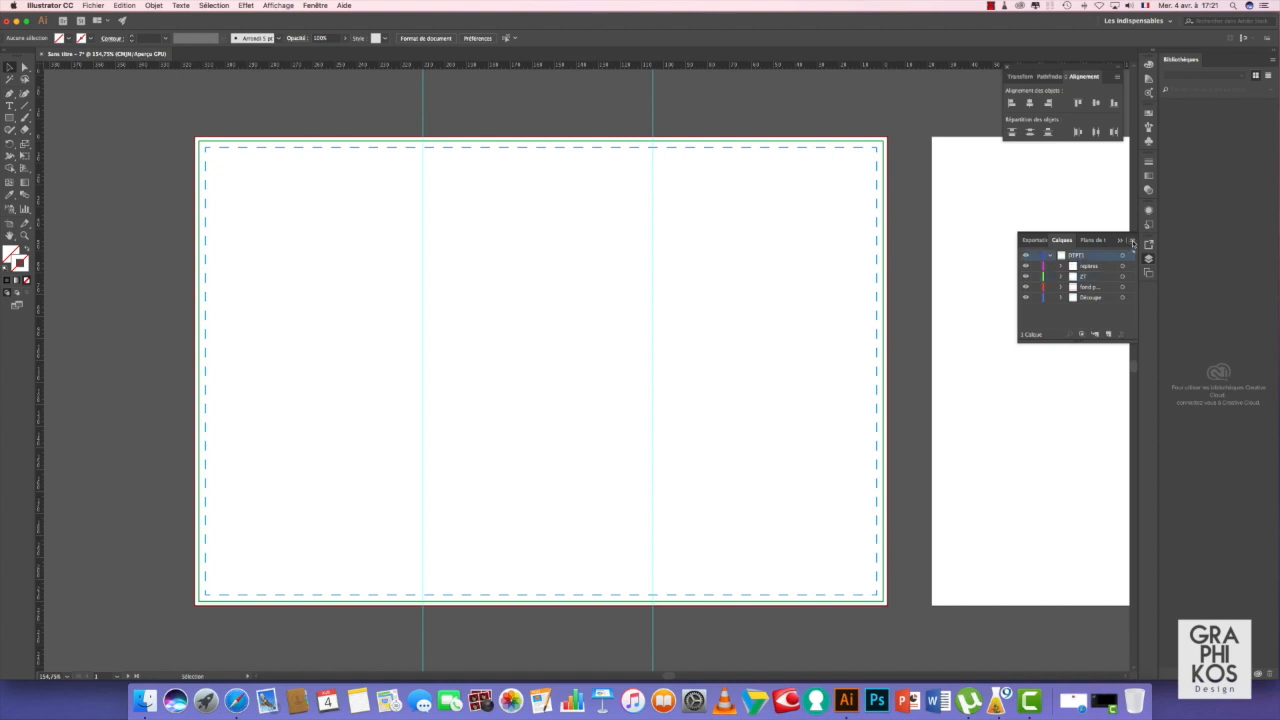
click(1133, 241)
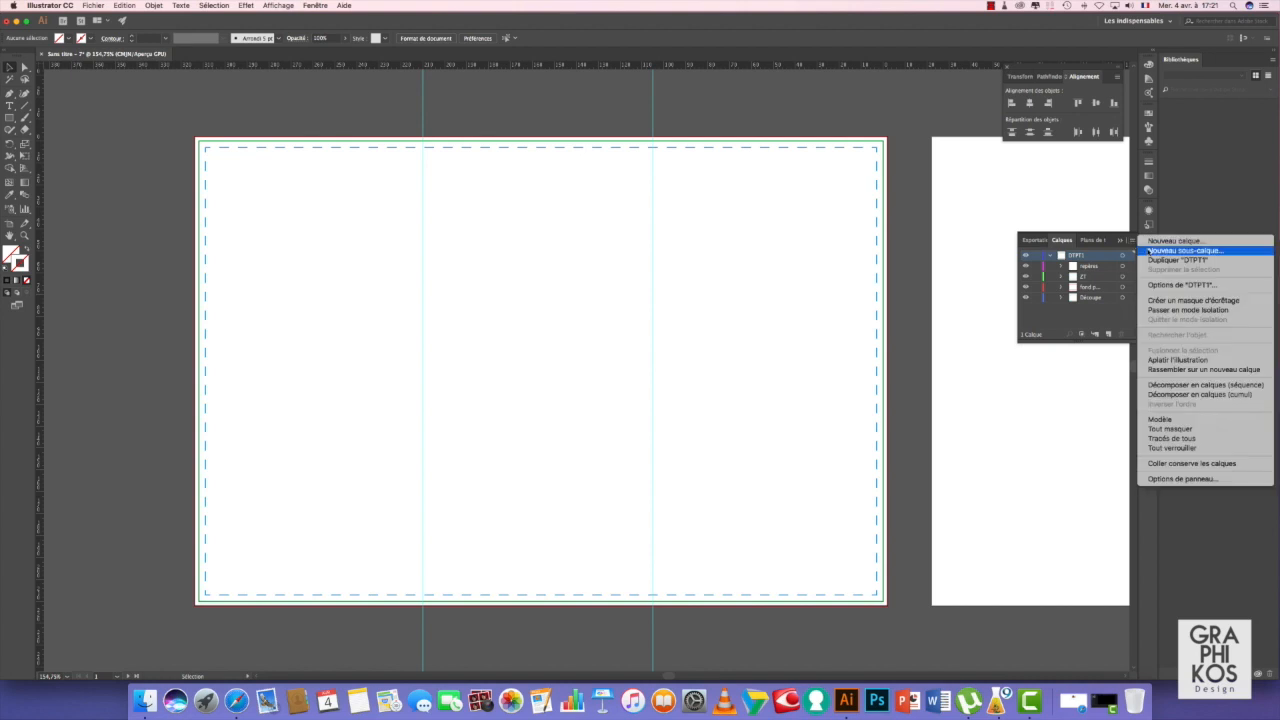
click(1150, 251)
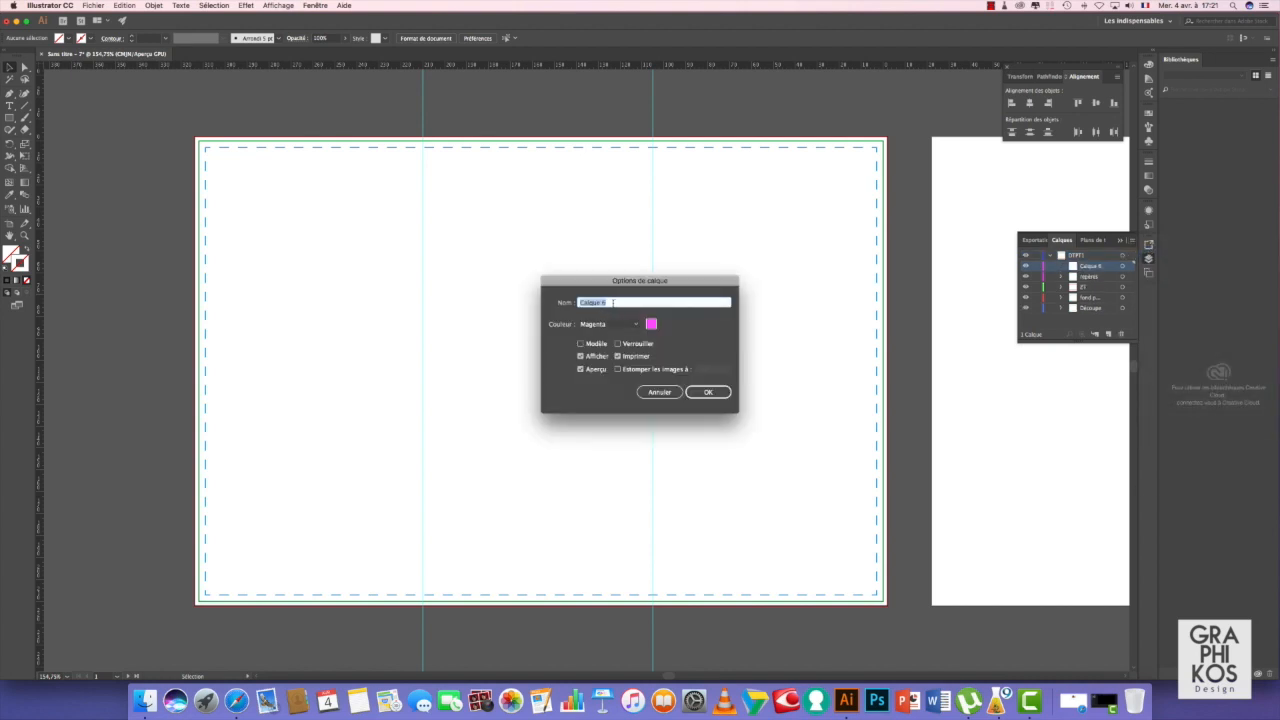
text(Rainage)
click(651, 325)
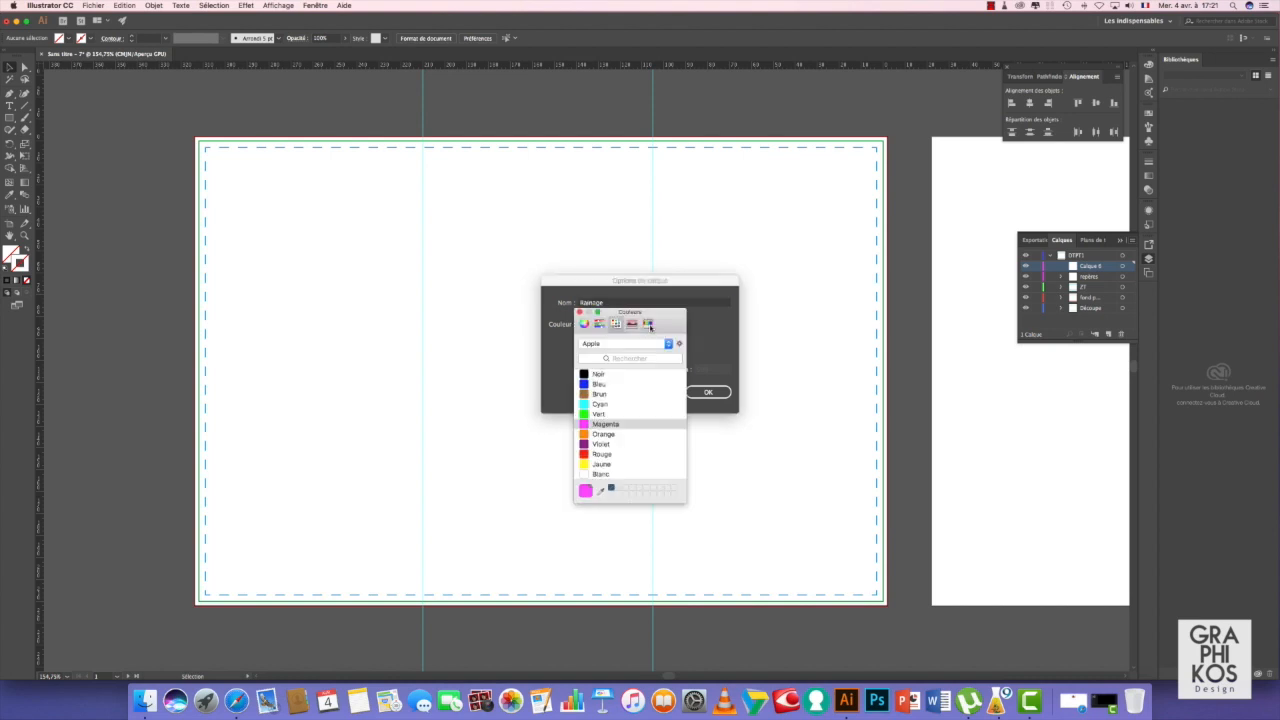
click(590, 384)
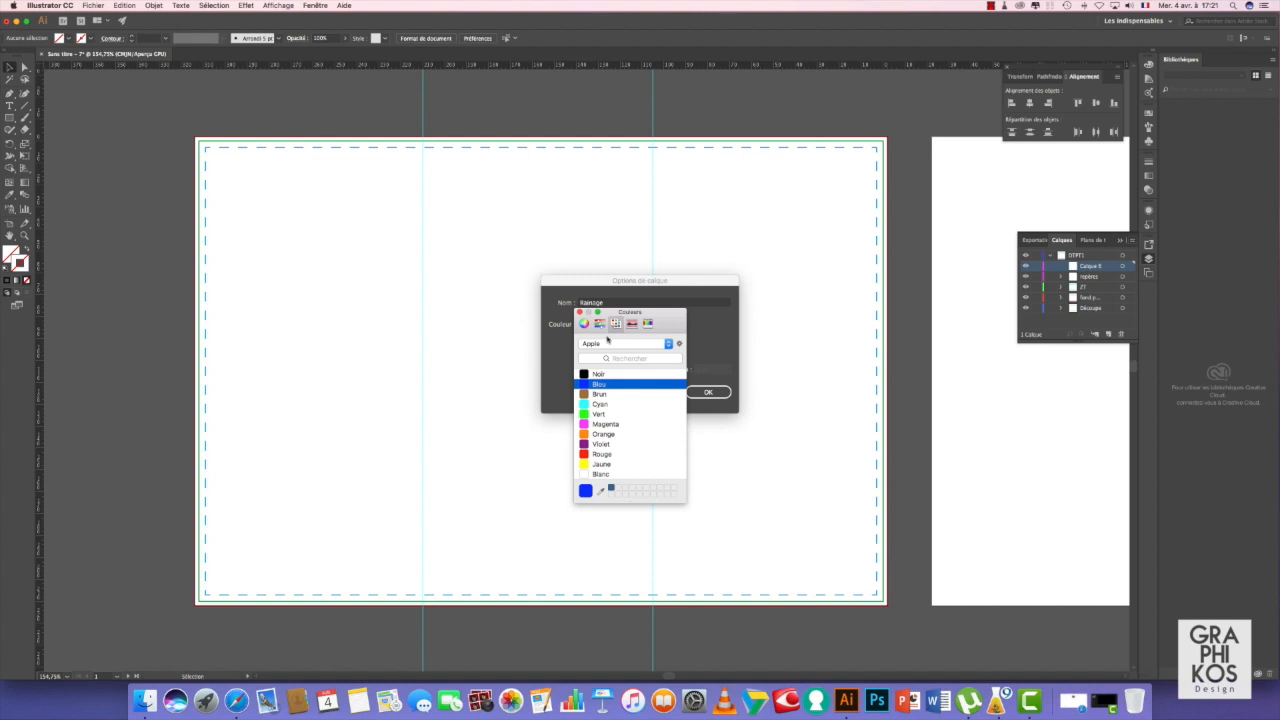
click(579, 313)
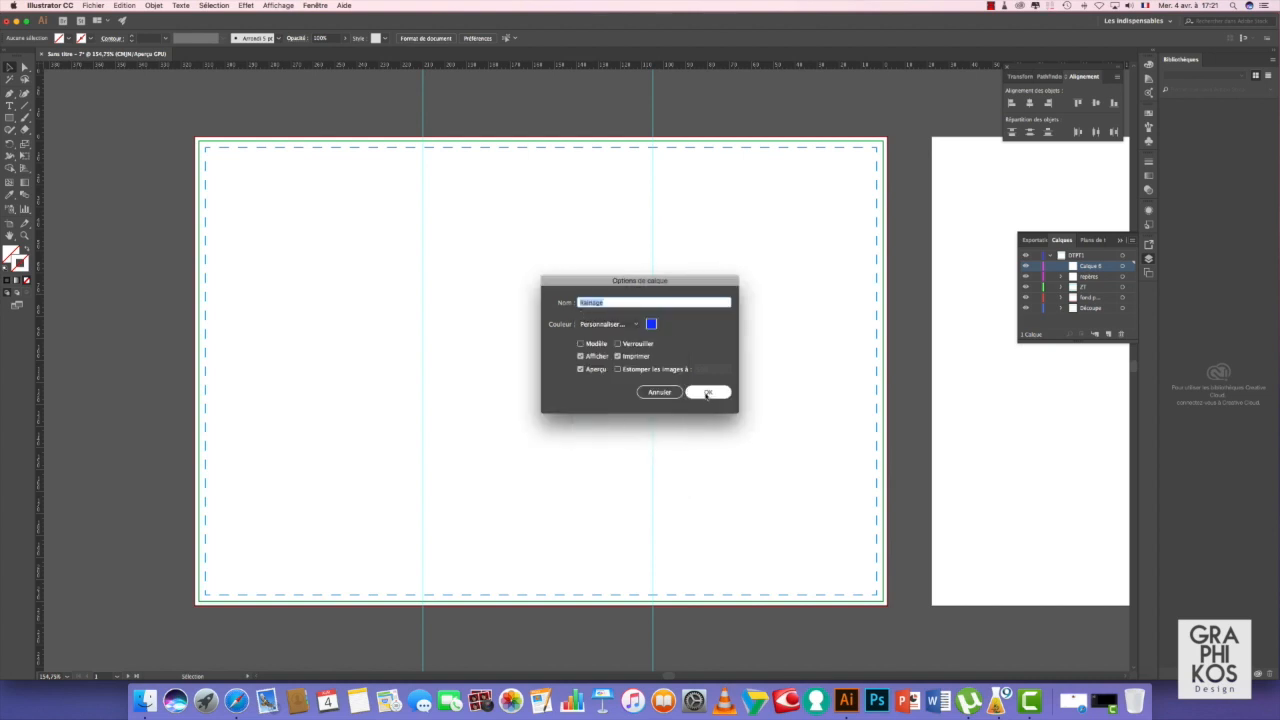
click(707, 393)
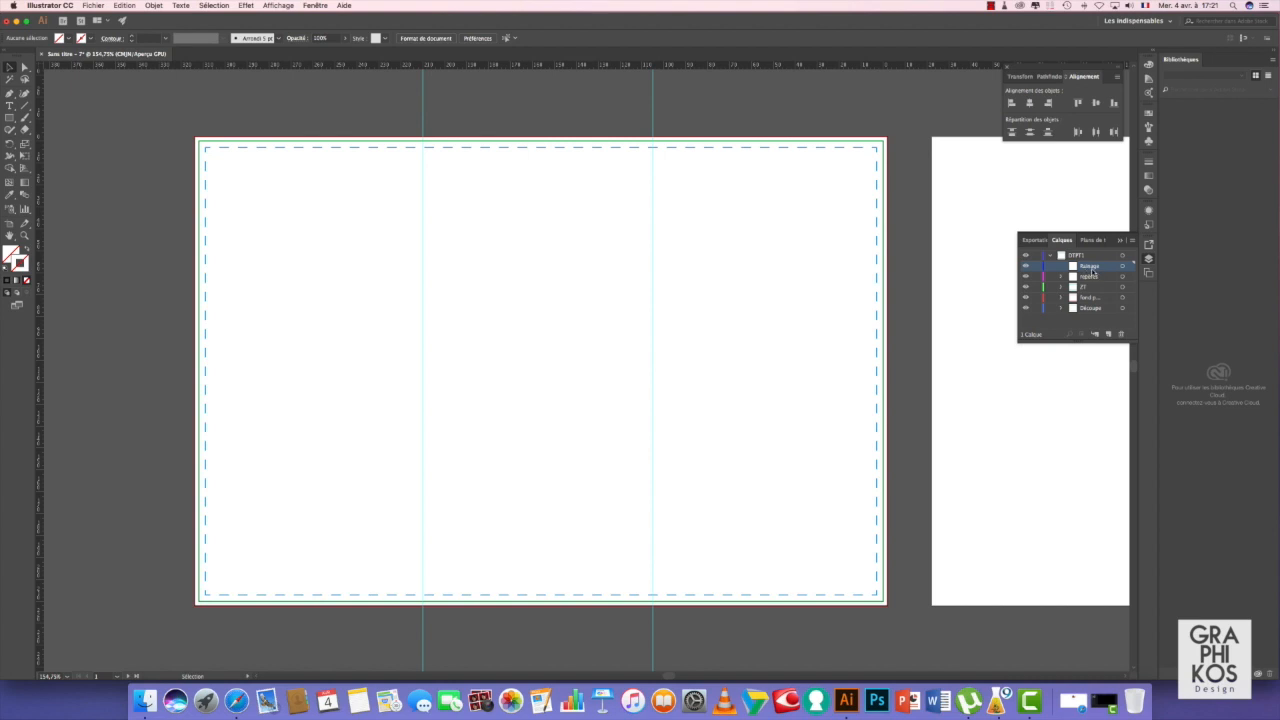
Draw a vertical line about 214 mm long along the left fold guide on the Rainage sublayer, with a green 1 pt stroke dashed at 12 pt.
drag(27, 108, 59, 107)
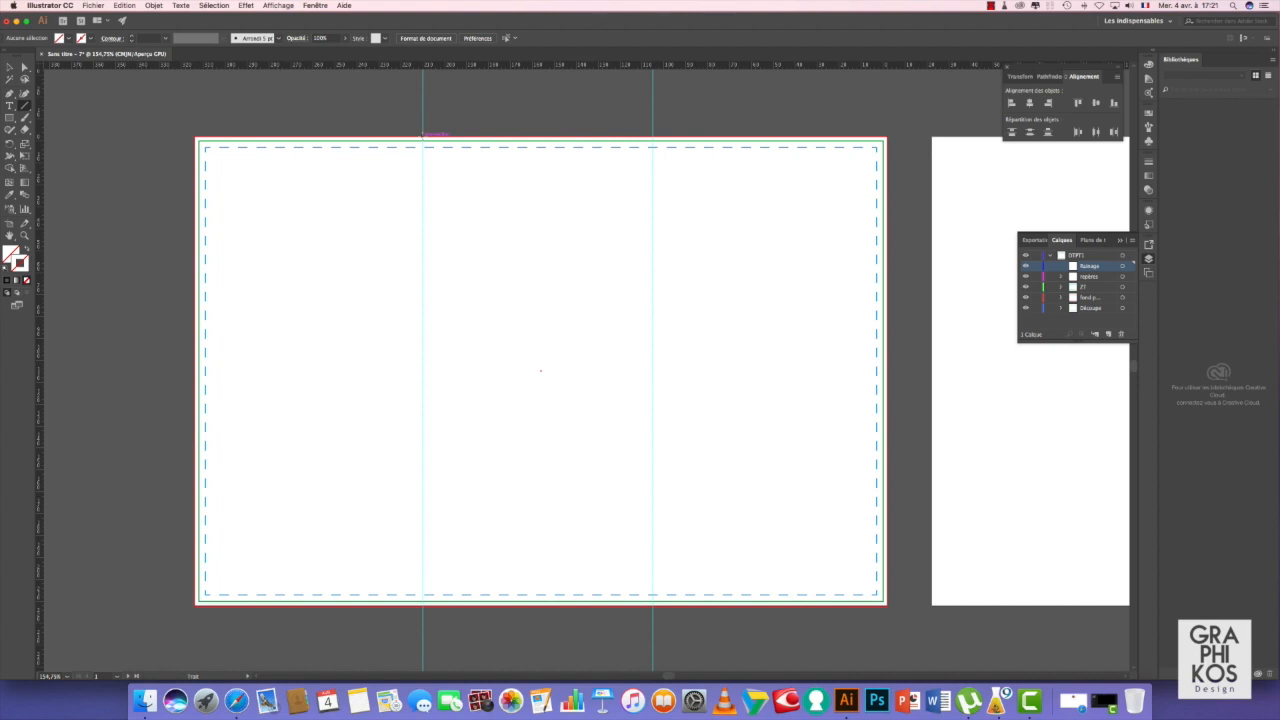
drag(421, 133, 422, 606)
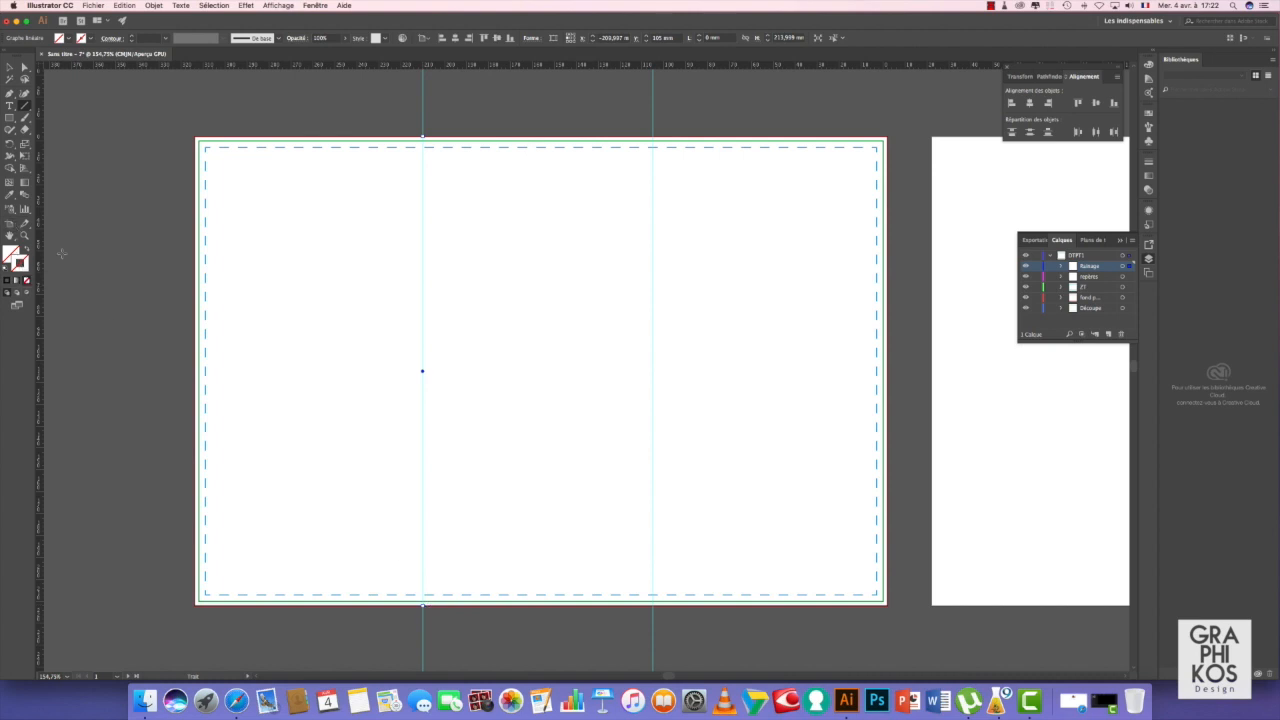
click(1149, 113)
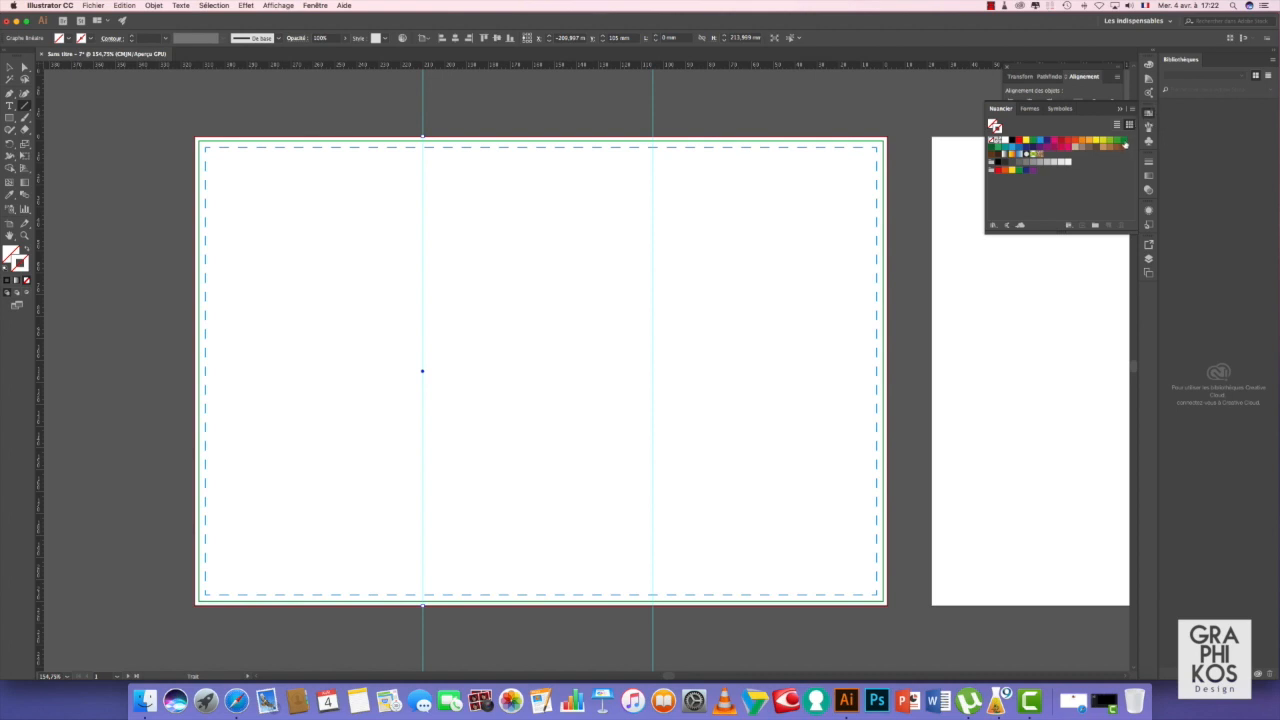
click(1124, 142)
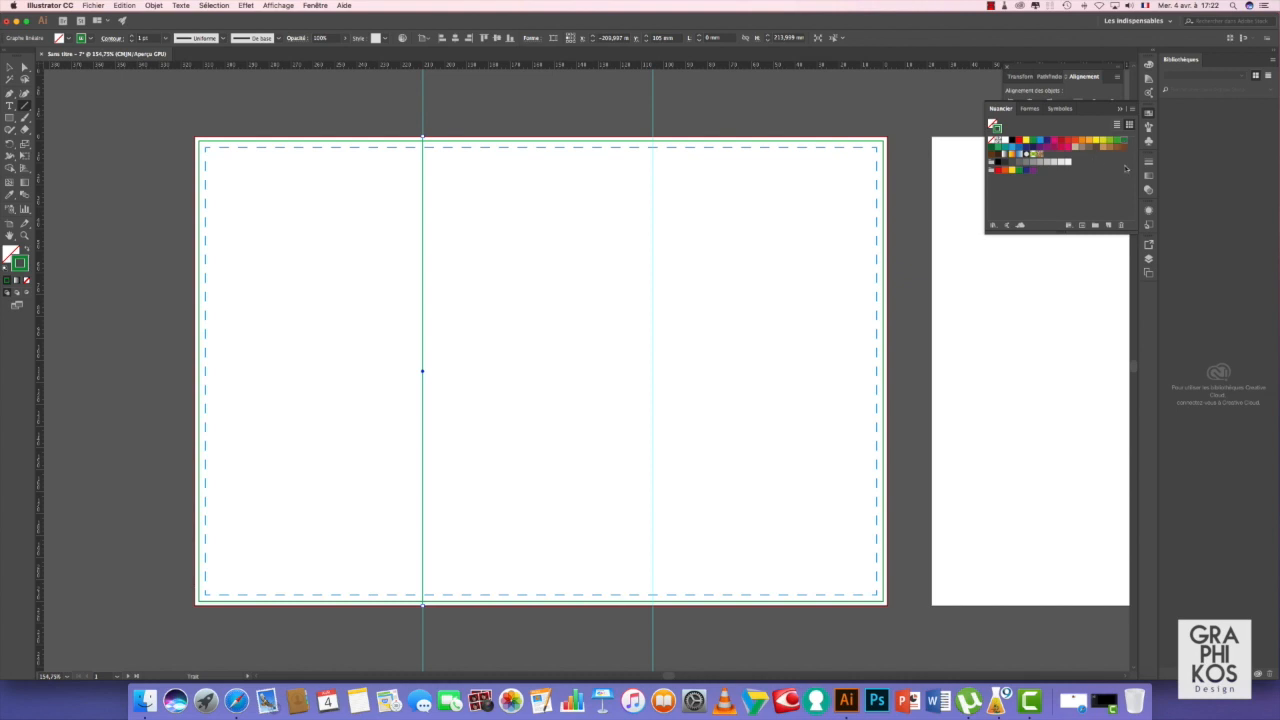
click(1148, 161)
click(1022, 229)
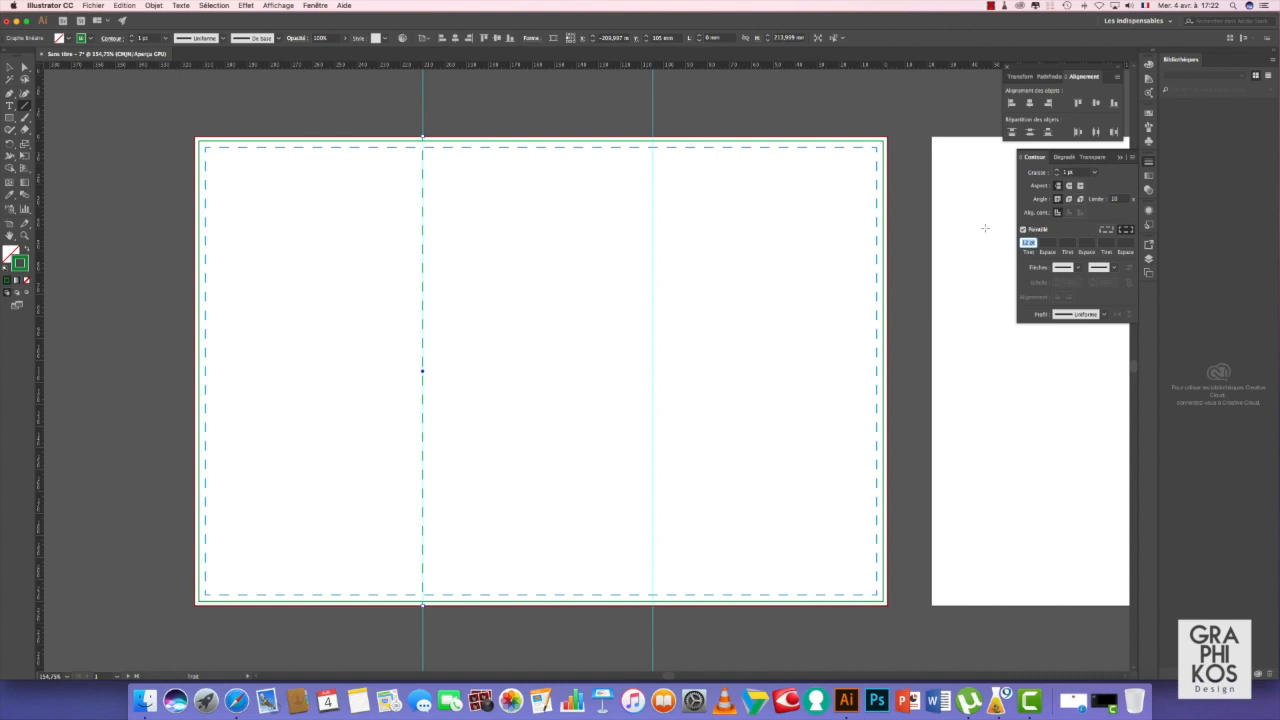
click(9, 67)
click(95, 127)
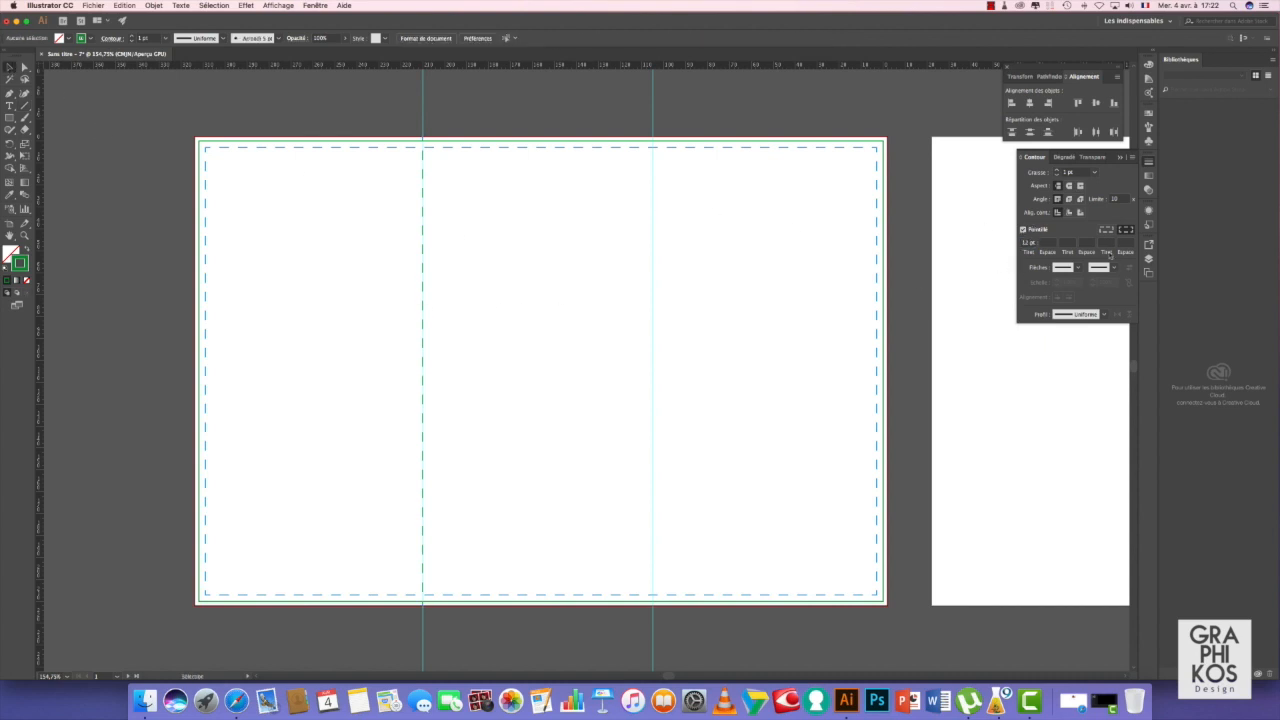
Duplicate the green dashed creasing line horizontally onto the second fold guide.
click(1148, 260)
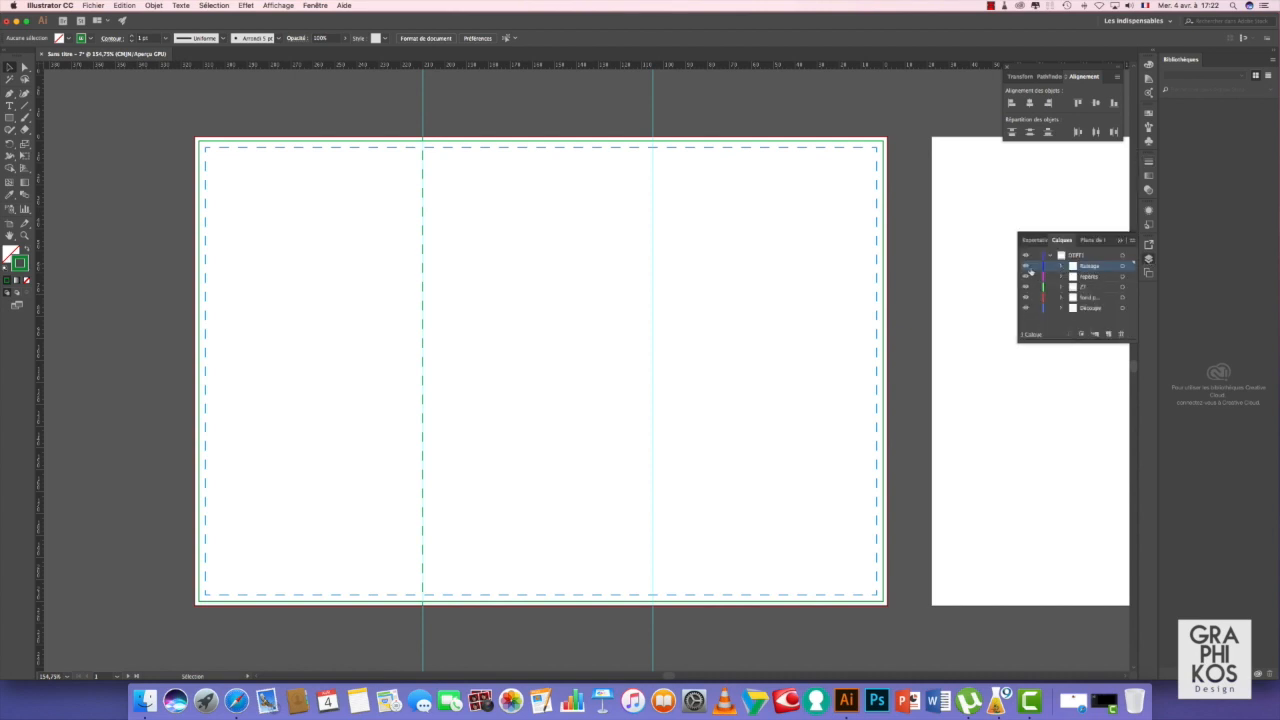
click(1124, 268)
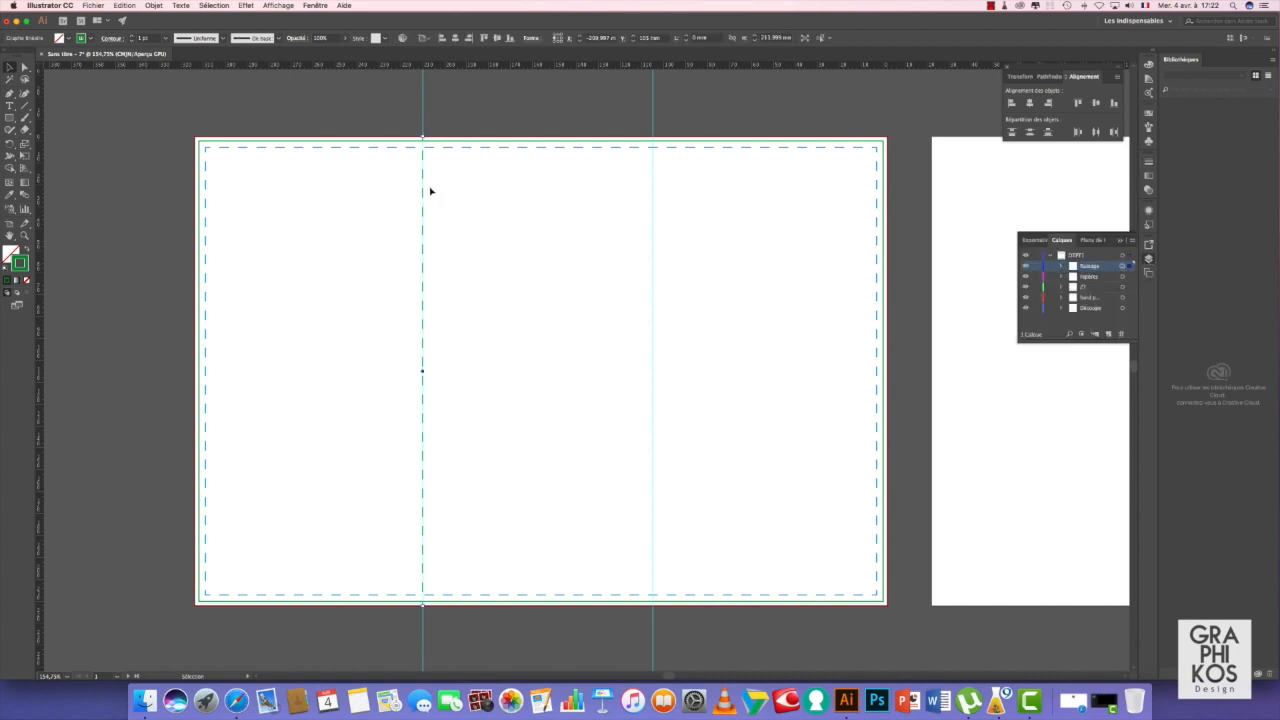
drag(422, 192, 655, 193)
click(506, 113)
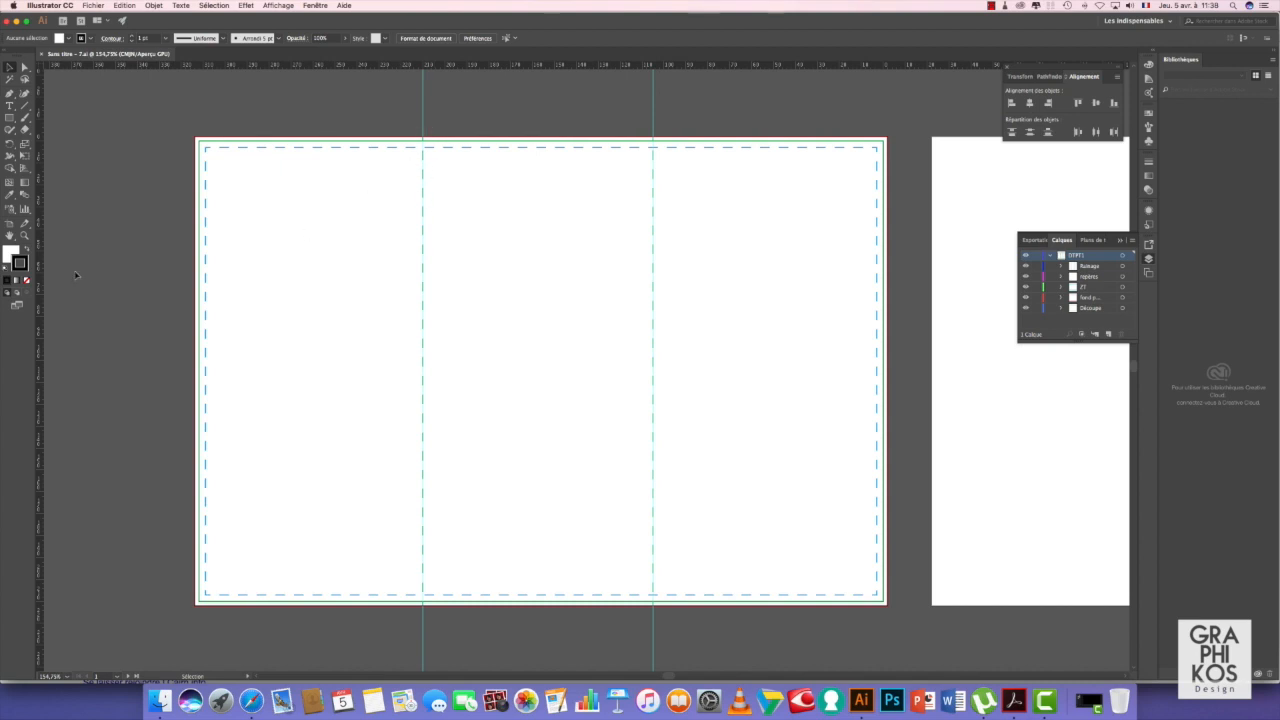
Move the ruler origin to the upper end of the left creasing line, where it meets the red bleed edge.
click(25, 236)
drag(421, 132, 749, 431)
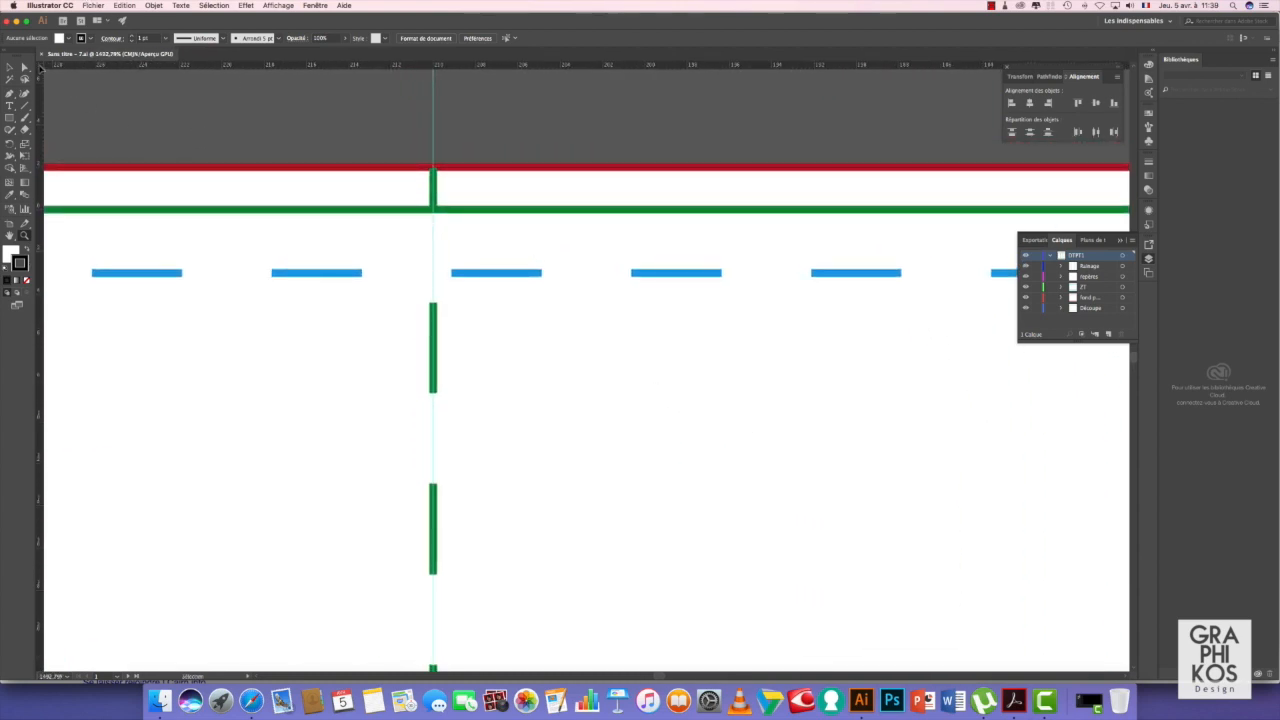
drag(39, 67, 433, 167)
click(428, 164)
drag(475, 238, 623, 374)
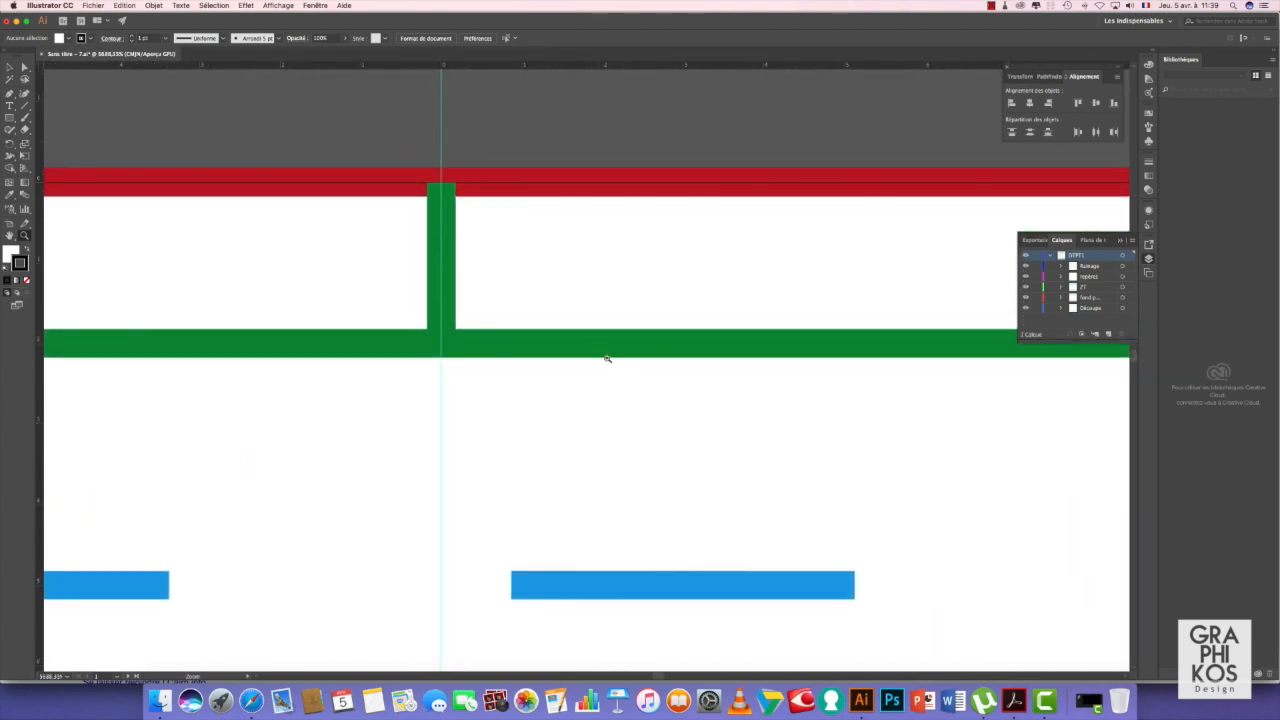
drag(441, 181, 500, 243)
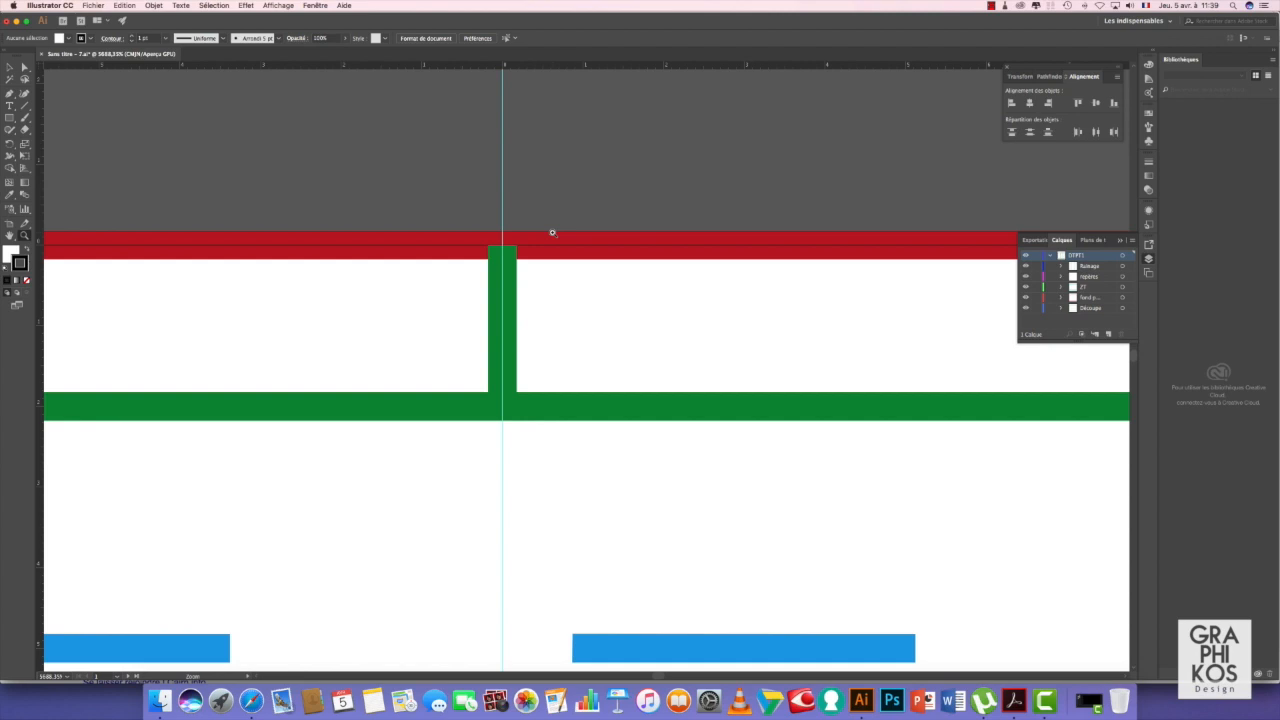
Place vertical guides 3 mm on either side of the left creasing line on the repères sublayer.
click(1094, 277)
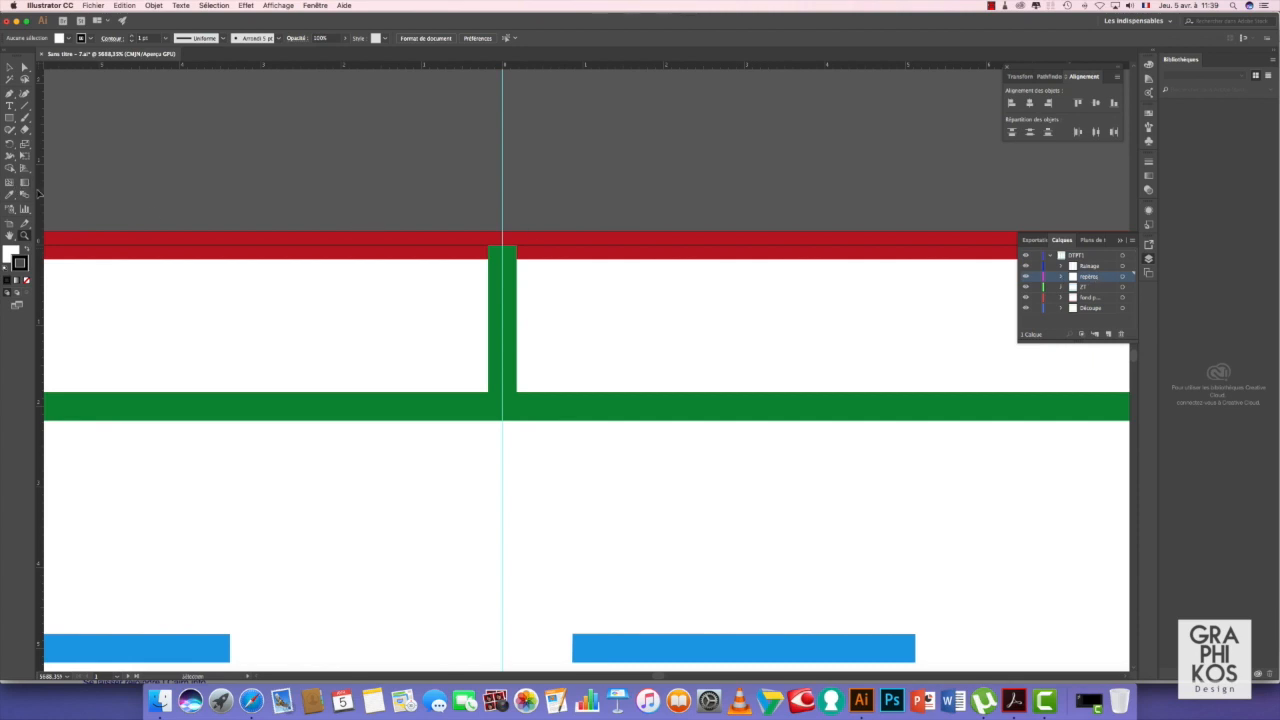
drag(40, 194, 745, 240)
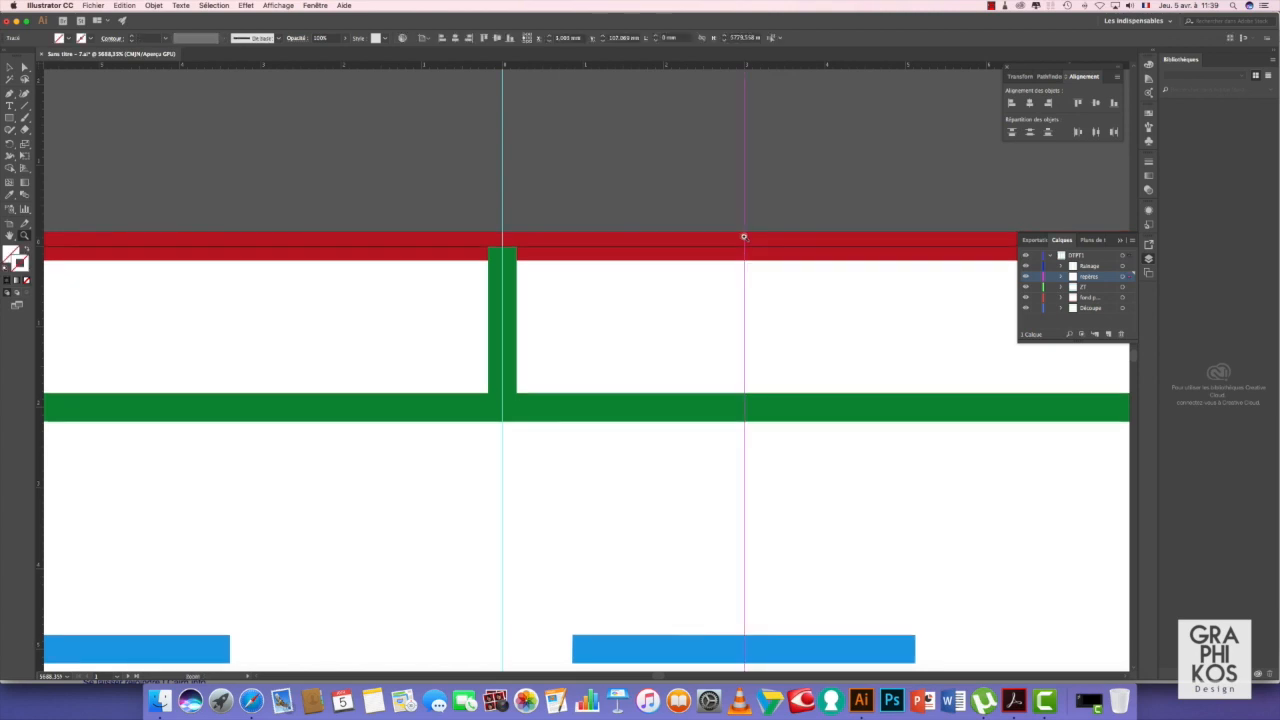
drag(40, 192, 261, 193)
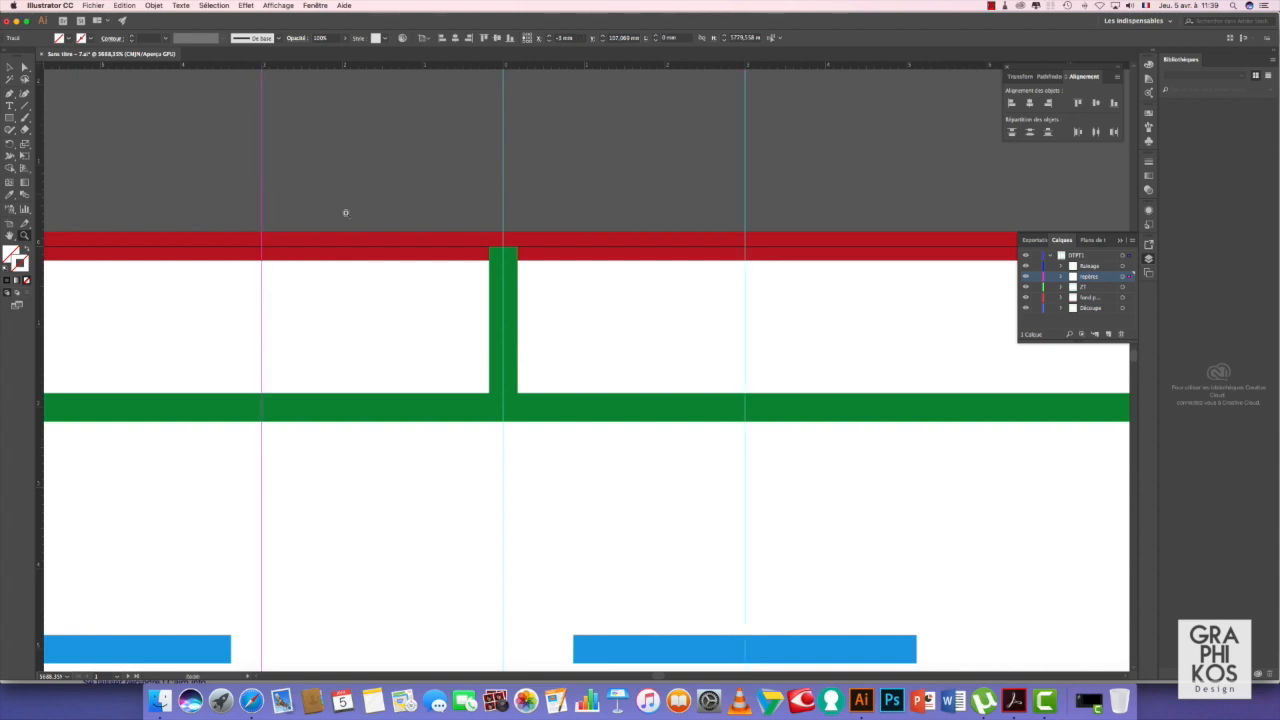
Move the ruler origin to the upper end of the right creasing line, on the red bleed edge.
drag(678, 347, 391, 208)
drag(938, 451, 395, 437)
drag(903, 466, 480, 429)
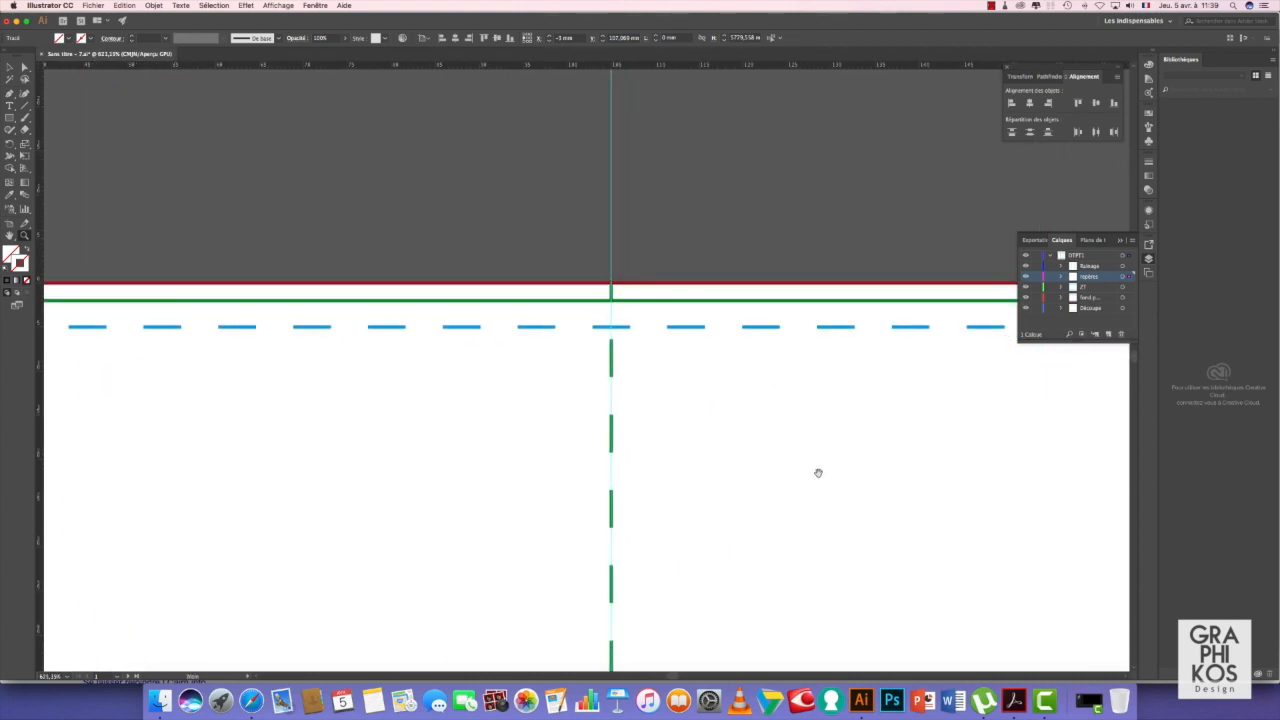
drag(817, 471, 703, 431)
drag(500, 246, 808, 511)
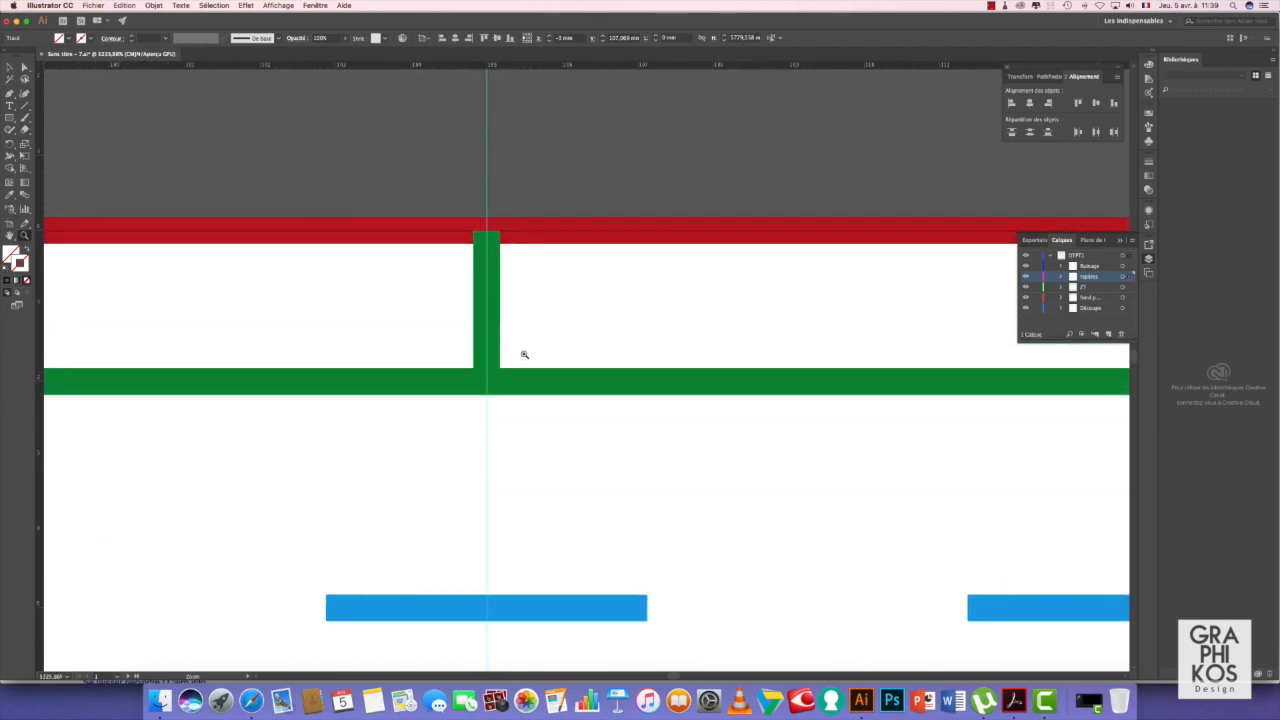
drag(41, 68, 489, 229)
Place vertical guides 3 mm on either side of the right creasing line on the repères sublayer.
drag(39, 188, 713, 231)
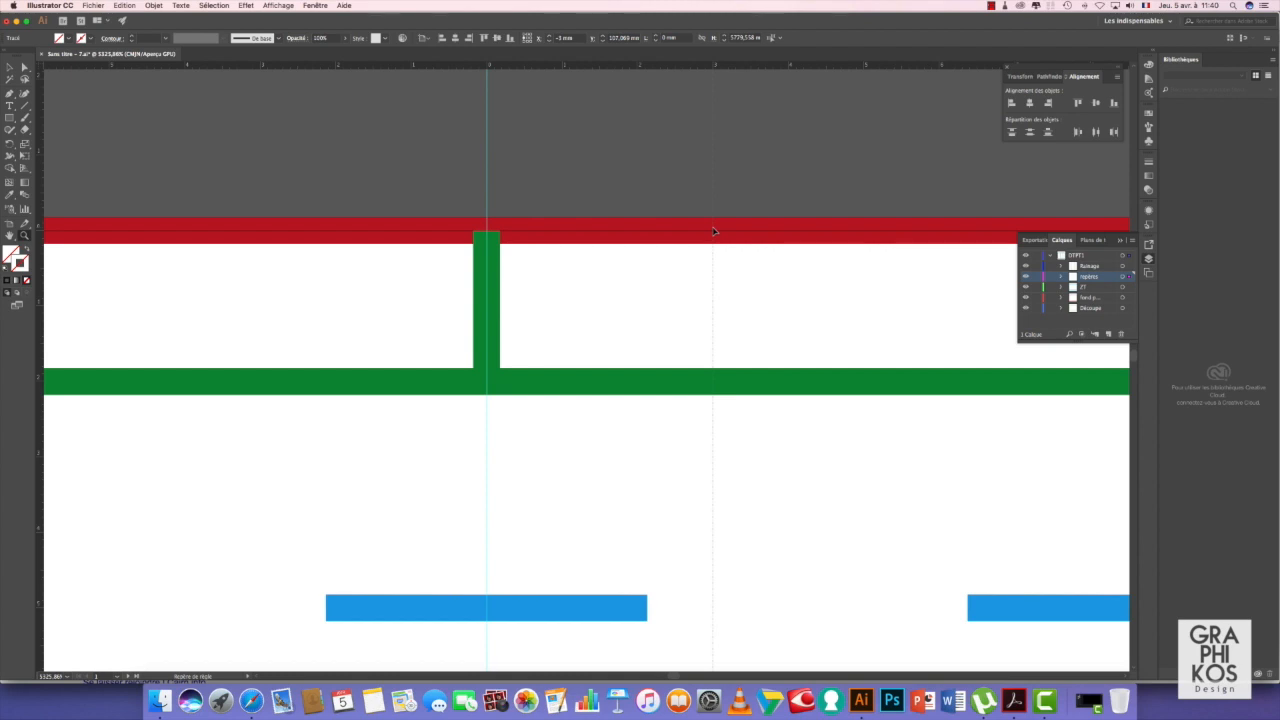
drag(713, 231, 713, 231)
drag(37, 226, 260, 222)
Split the dashed blue ZT rectangle on the first artboard into 3 columns 96 mm wide with a 9 mm gutter.
drag(568, 455, 258, 145)
drag(506, 556, 371, 403)
drag(438, 571, 588, 314)
drag(535, 494, 551, 277)
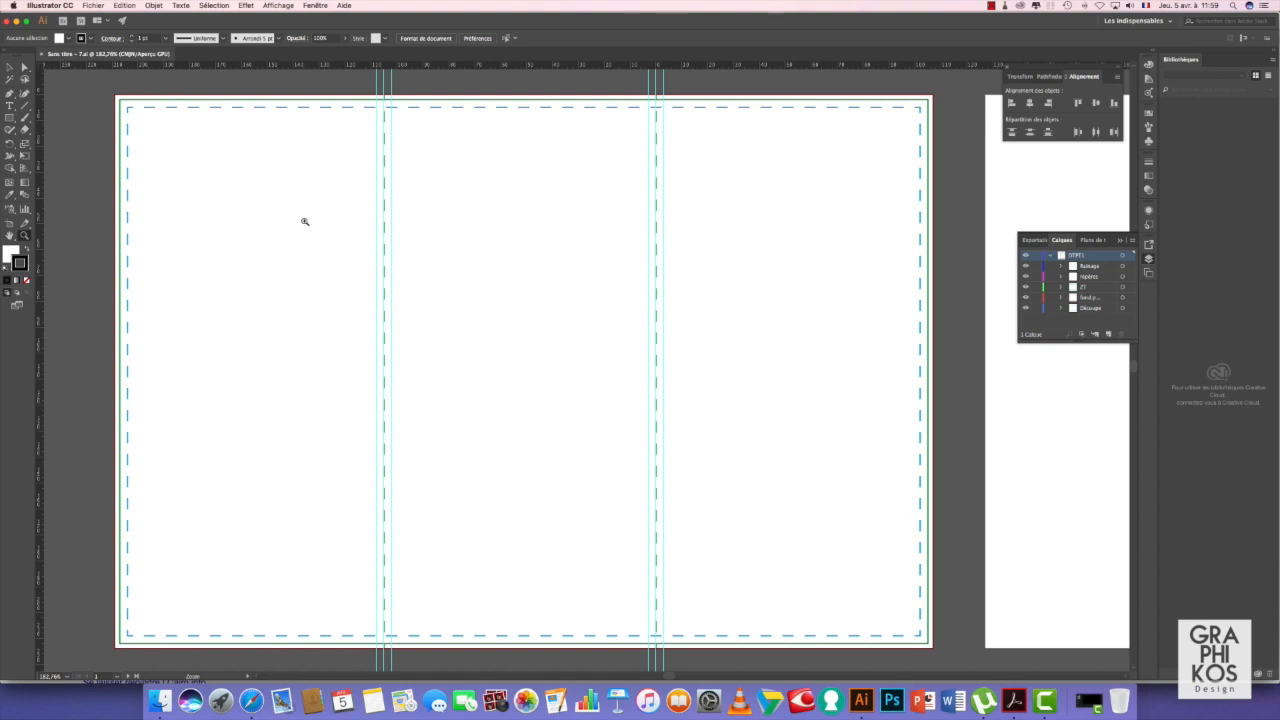
click(9, 68)
click(252, 108)
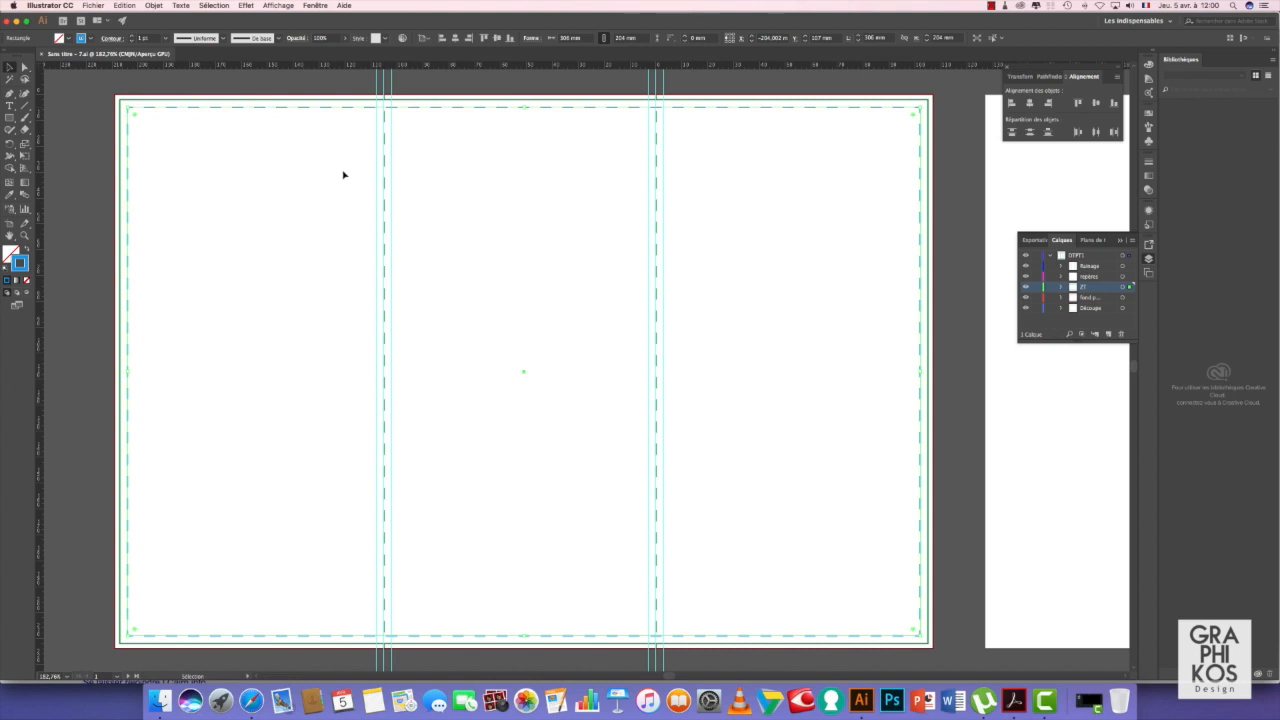
click(153, 5)
mouse_move(240, 210)
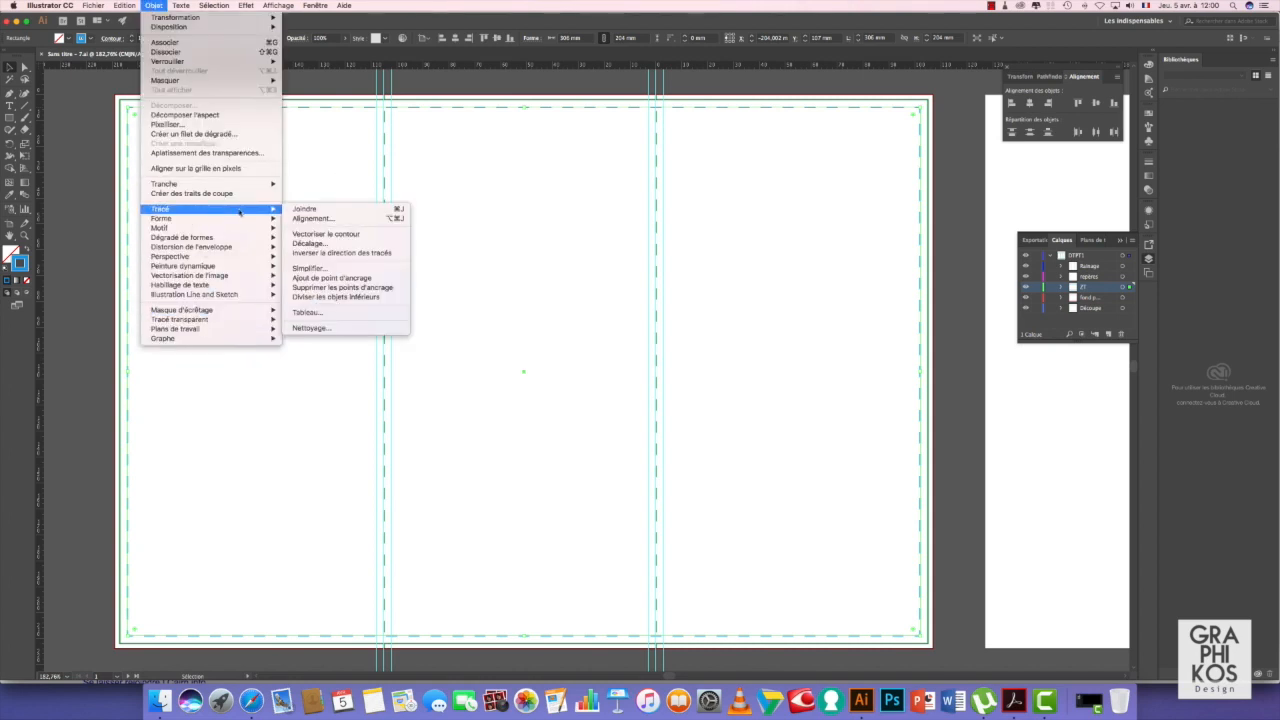
click(323, 314)
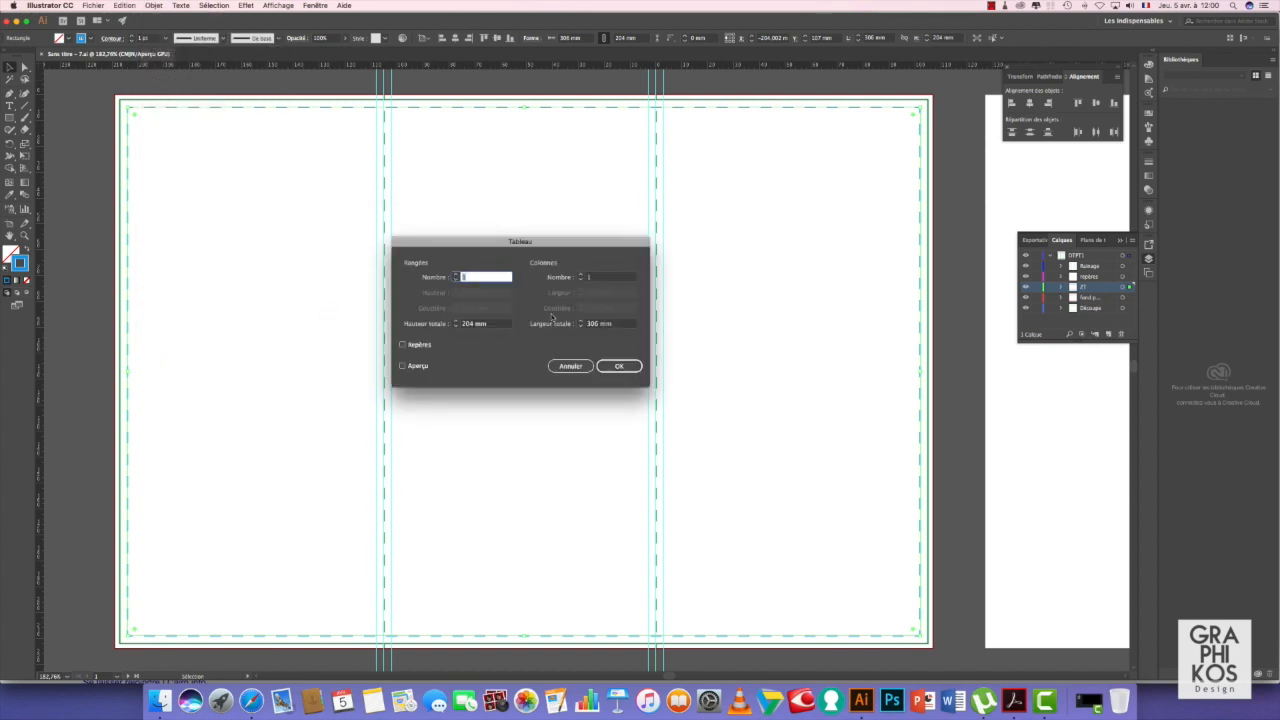
click(581, 274)
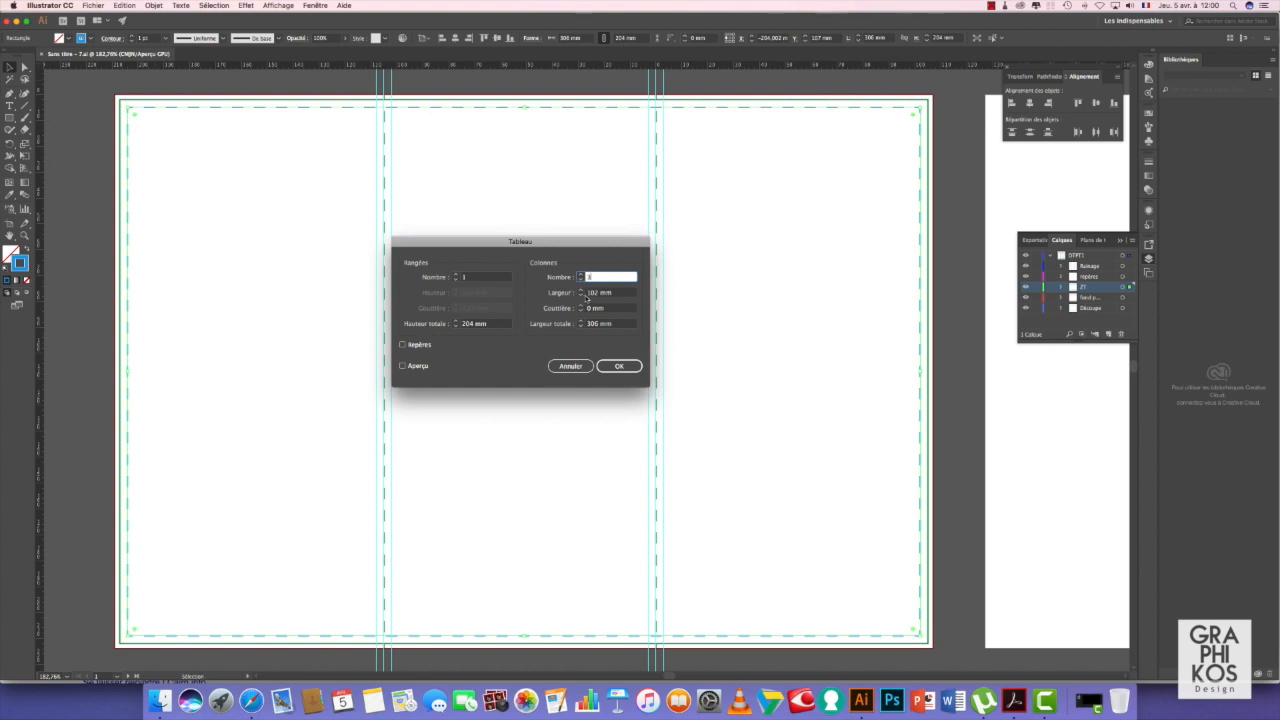
double_click(590, 292)
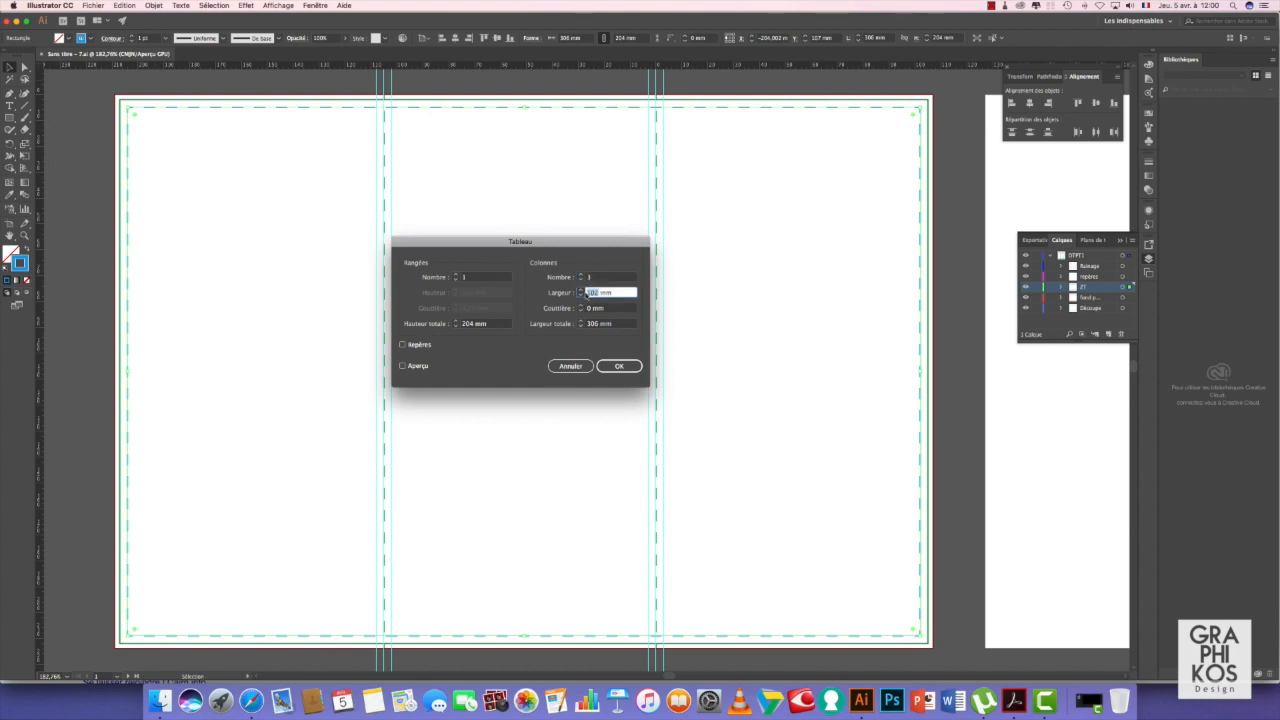
text(96)
click(403, 366)
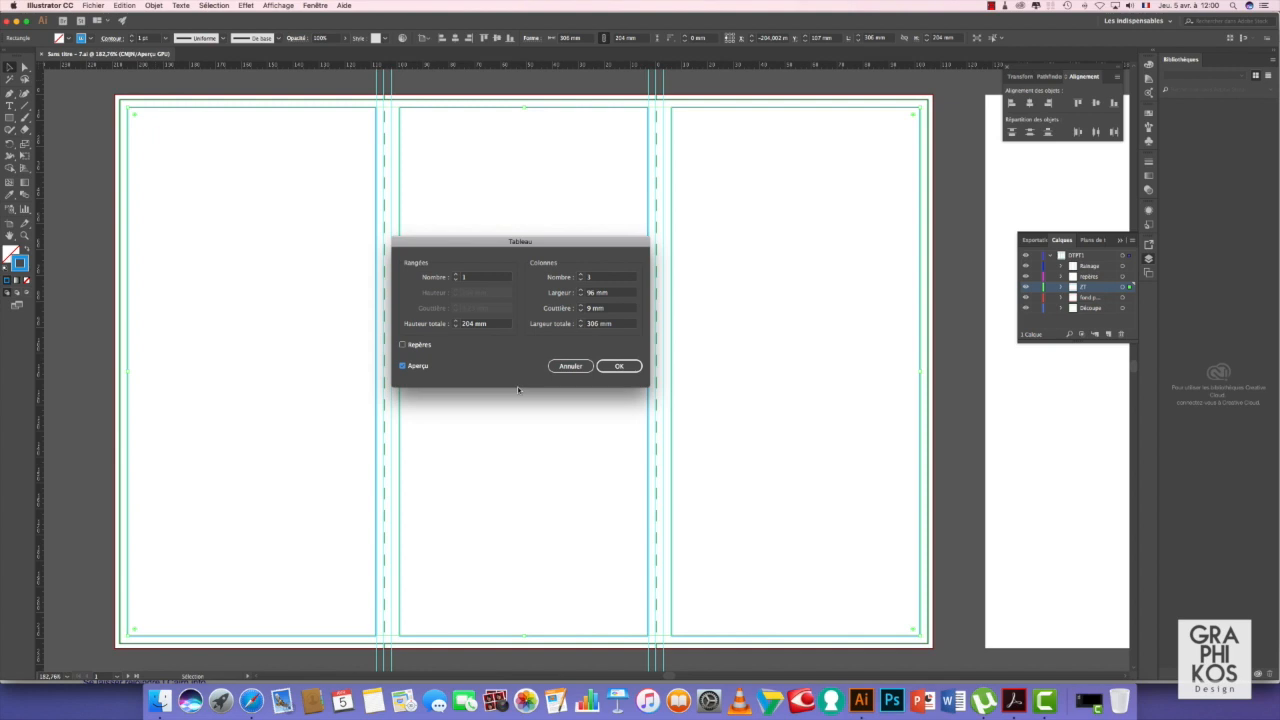
click(614, 367)
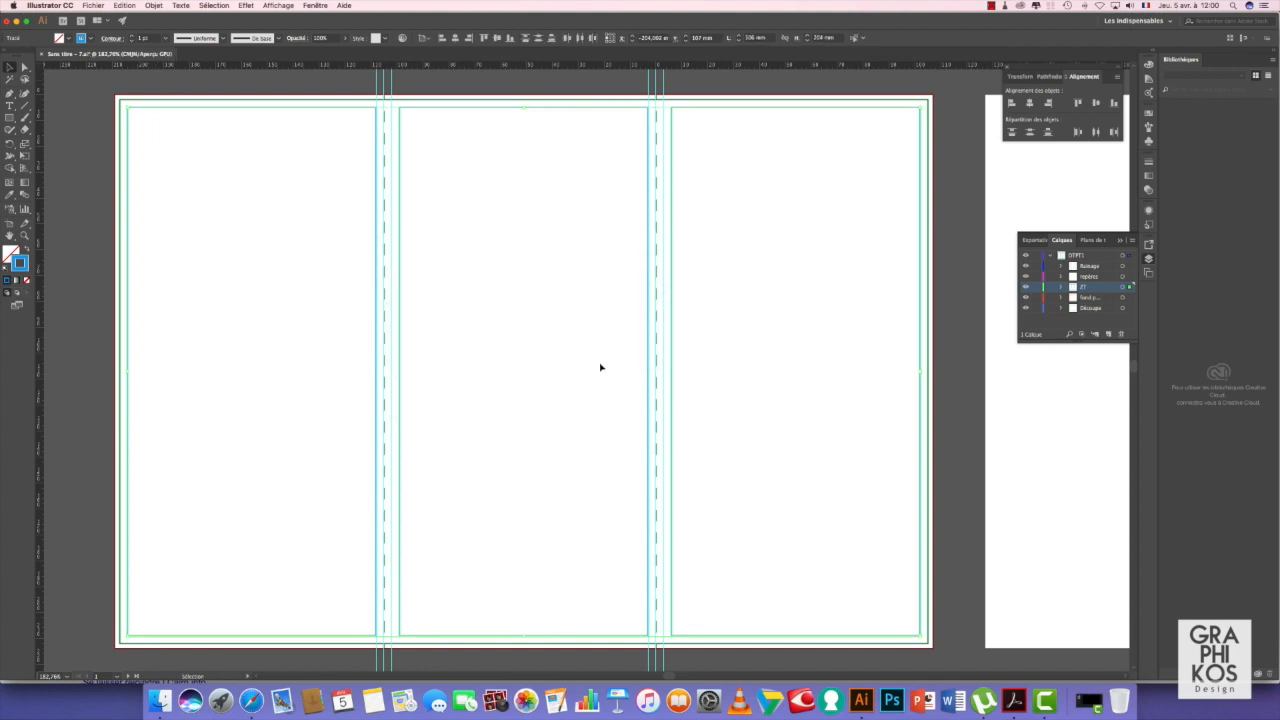
click(412, 158)
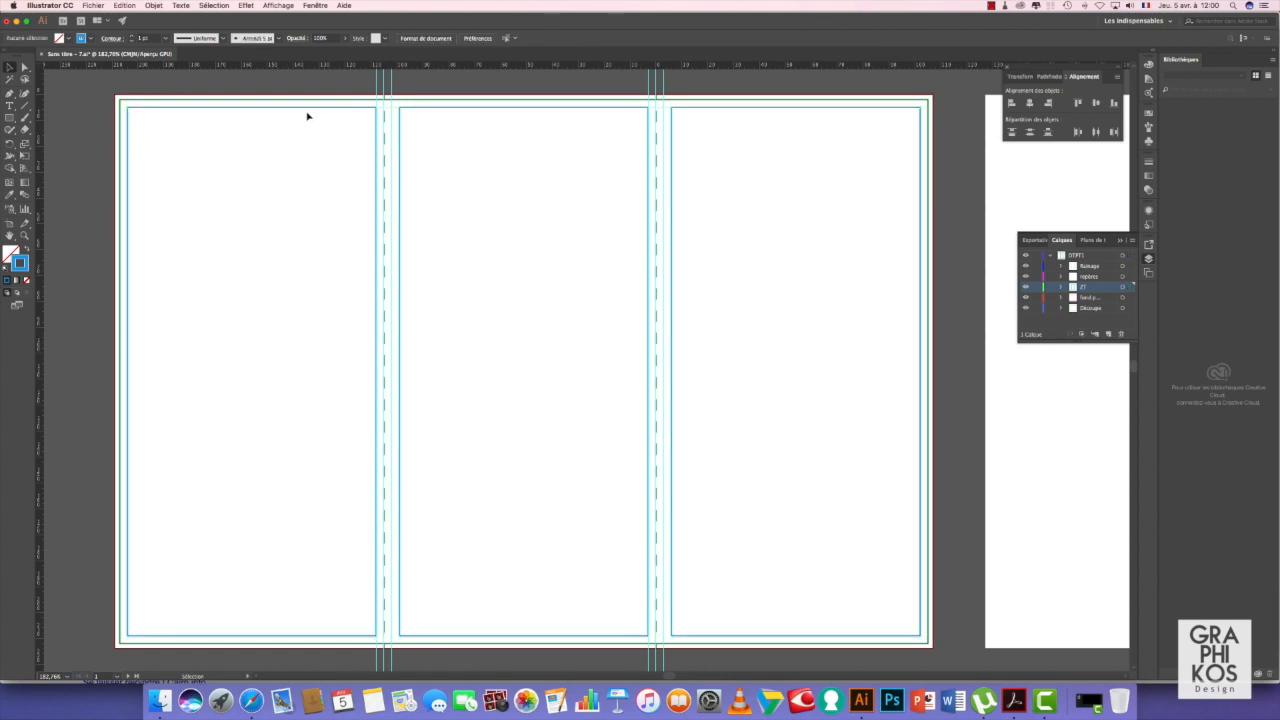
Check the width of each of the three ZT panels.
click(298, 110)
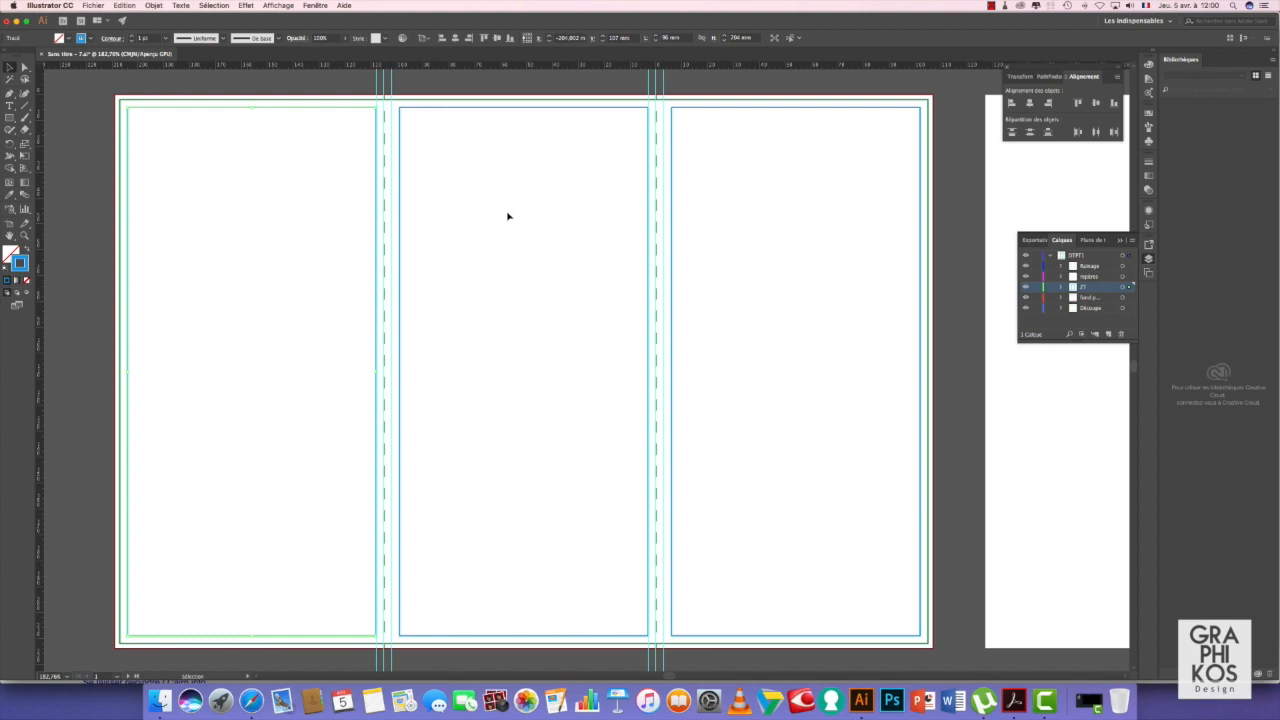
click(749, 229)
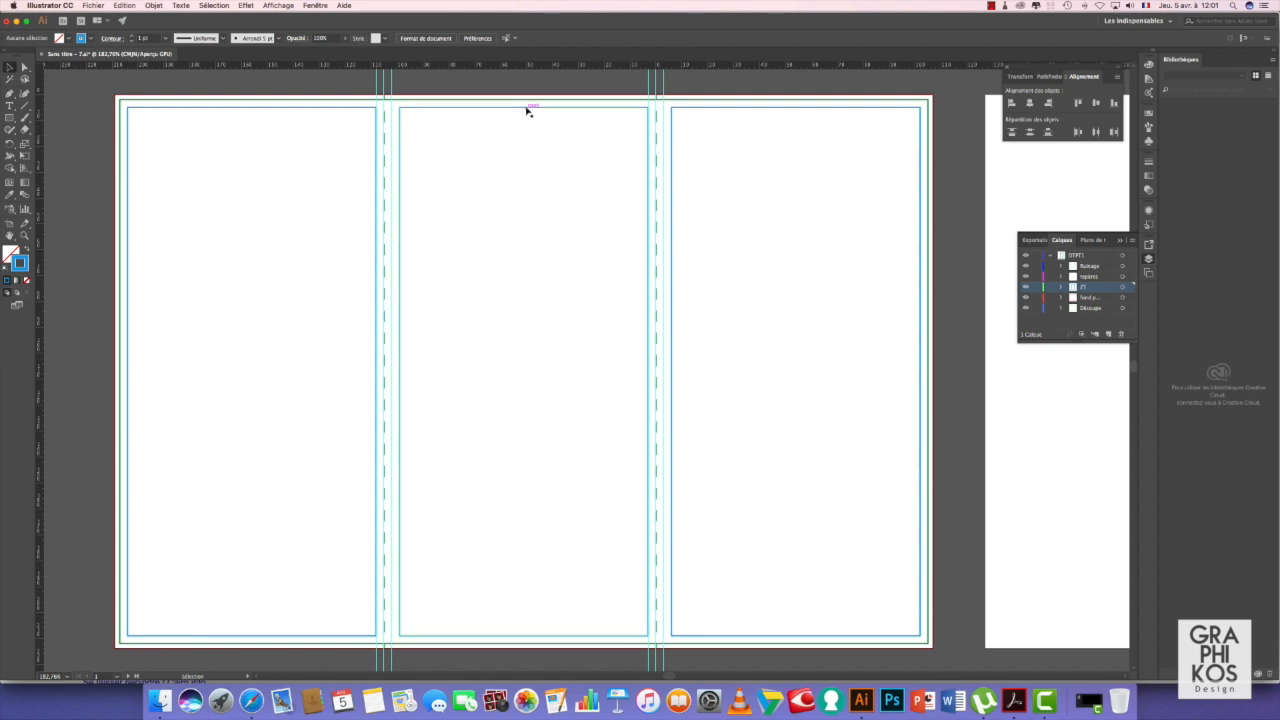
click(277, 108)
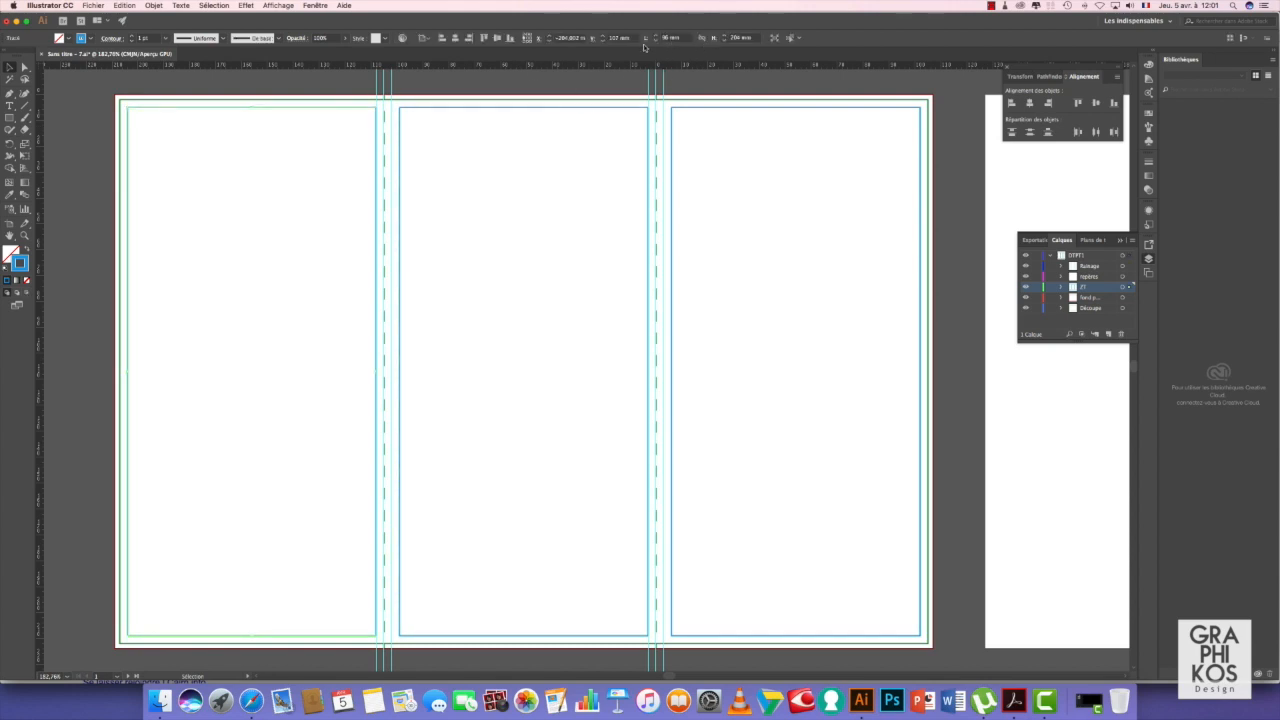
click(602, 108)
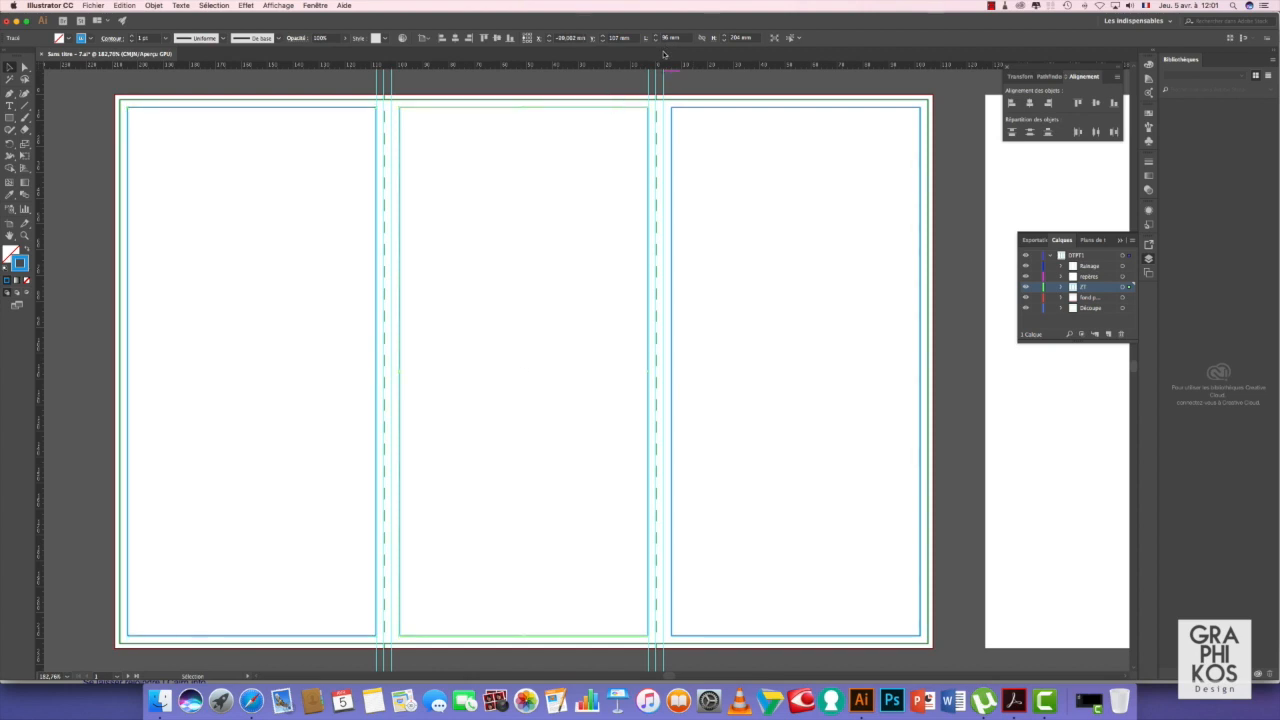
click(700, 108)
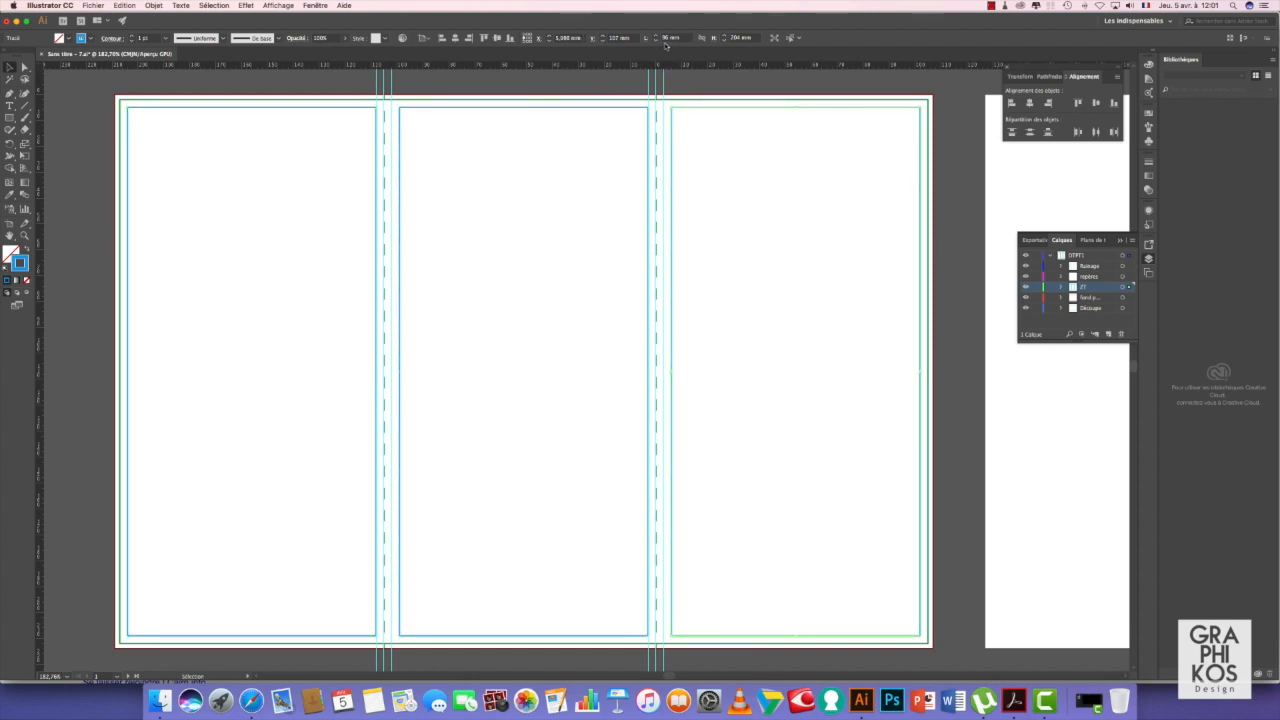
click(249, 108)
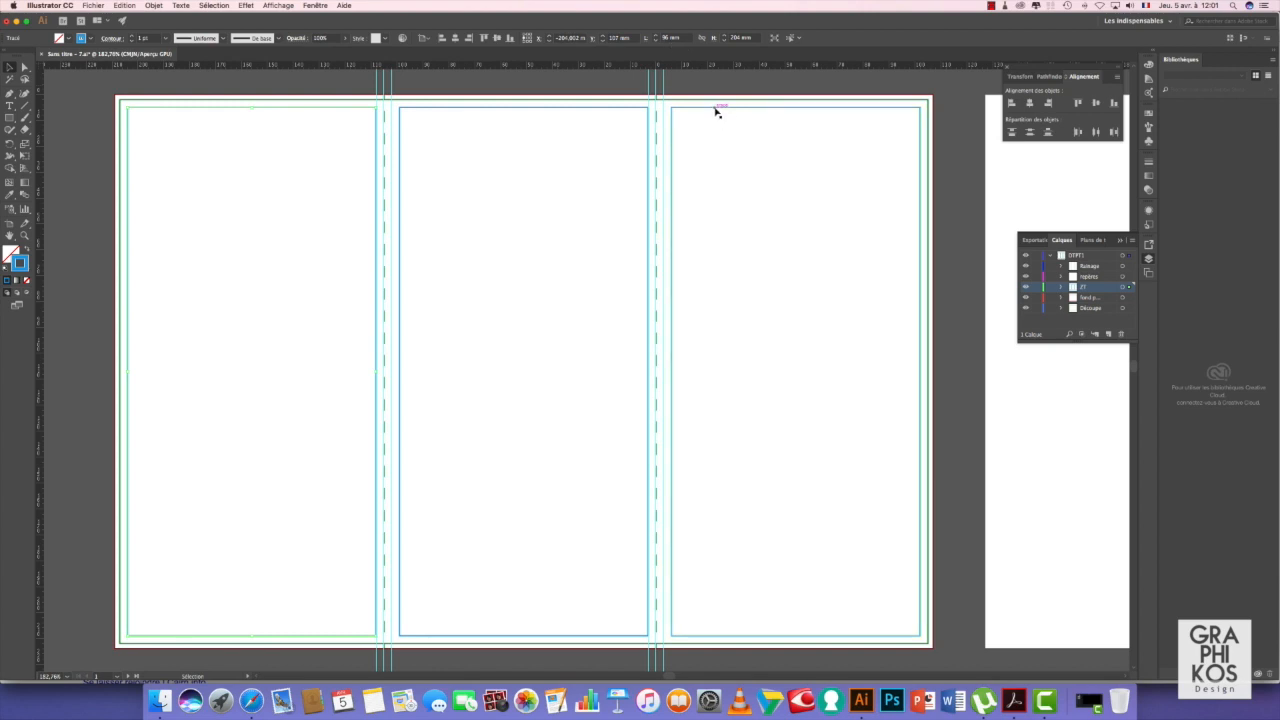
Set the middle ZT panel's width to 99 mm, using its right edge as the reference point.
click(494, 108)
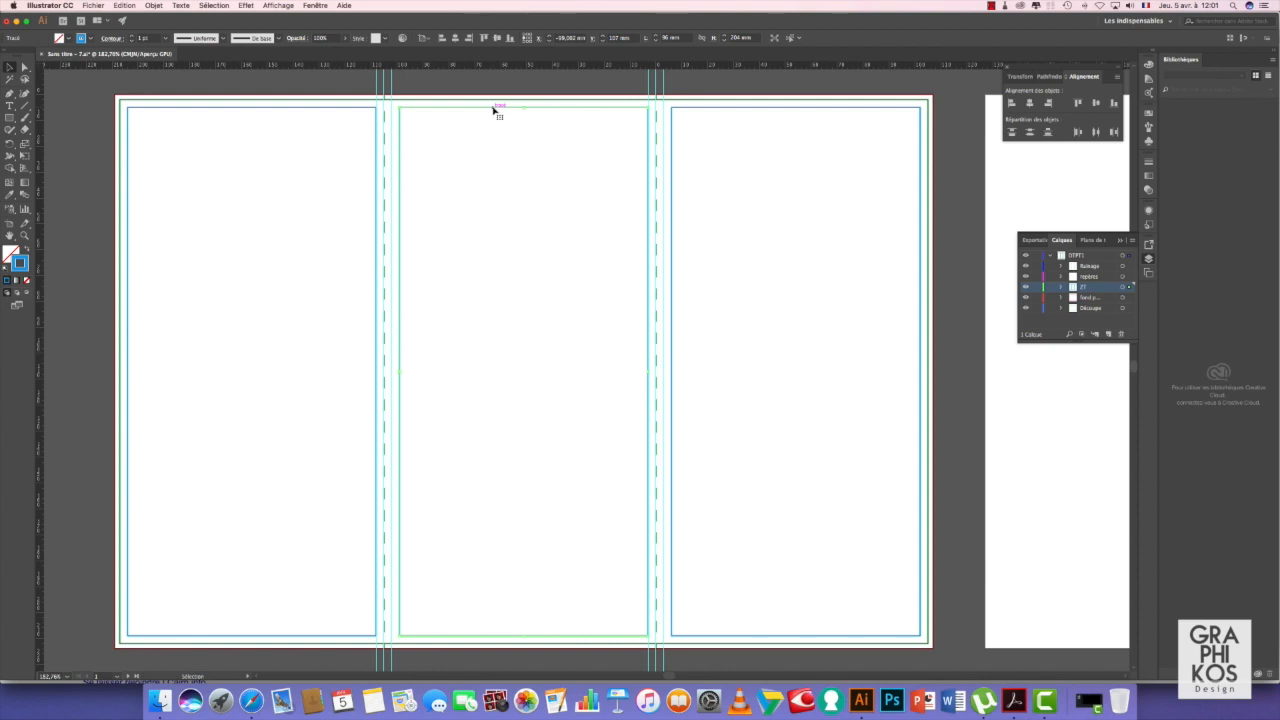
click(530, 39)
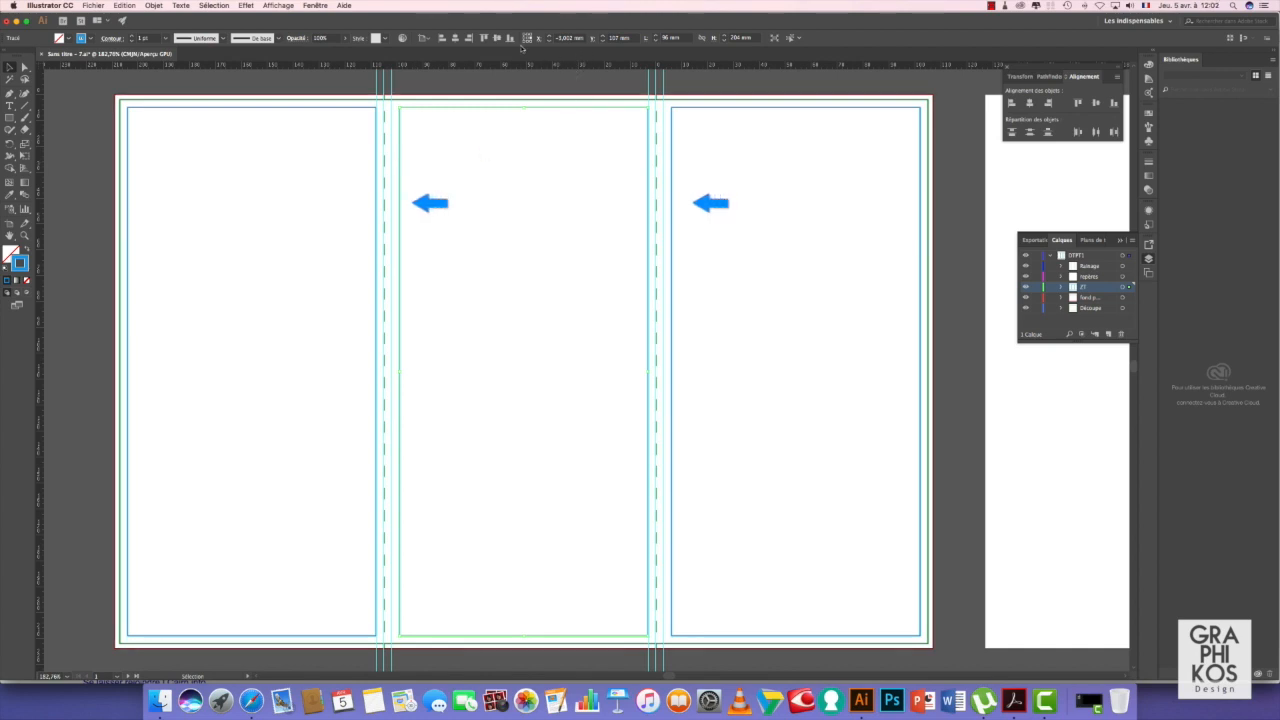
click(666, 38)
double_click(665, 38)
text(99)
key(Return)
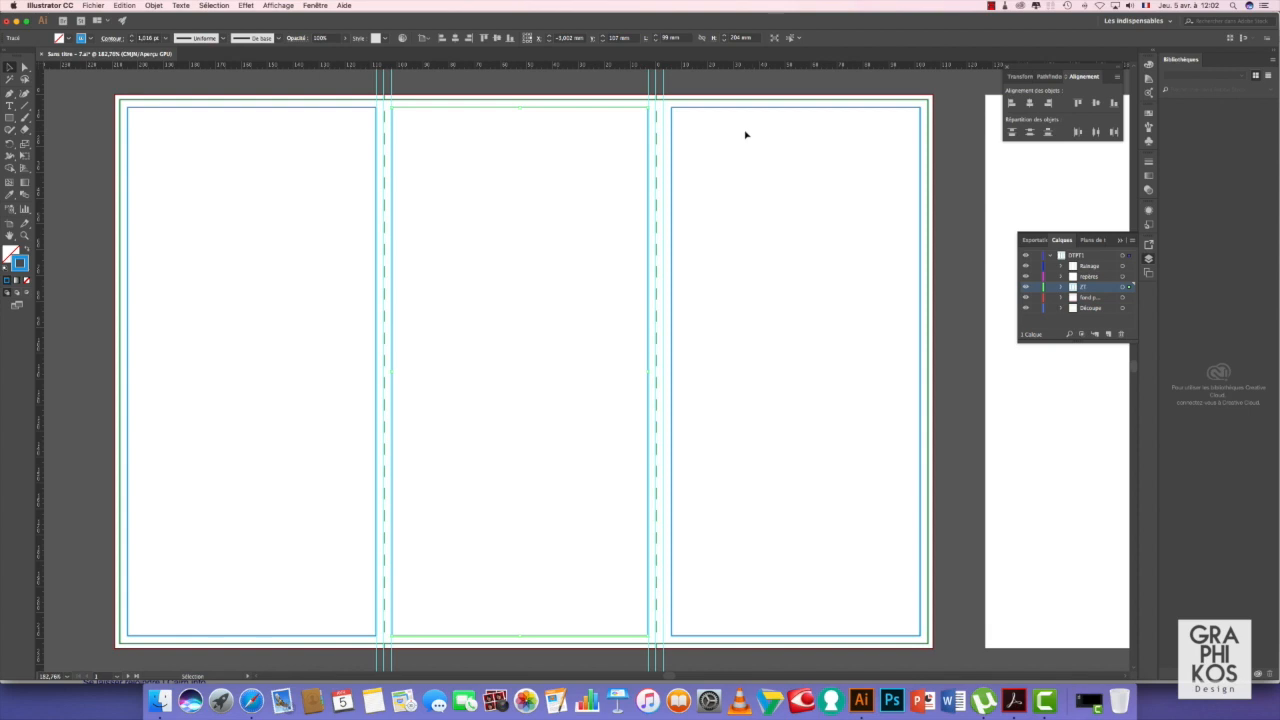
Widen the right-hand ZT panel to 99 mm, keeping its right edge as the reference point.
click(702, 110)
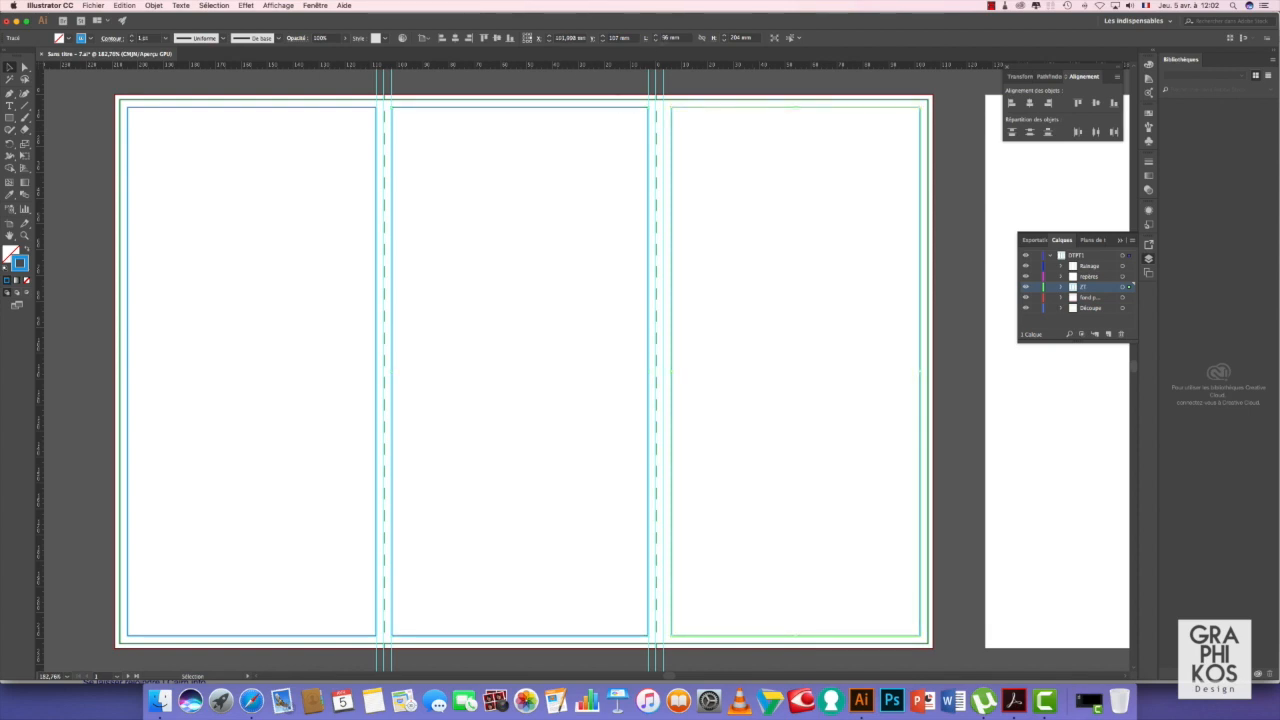
click(666, 38)
text(99)
key(Return)
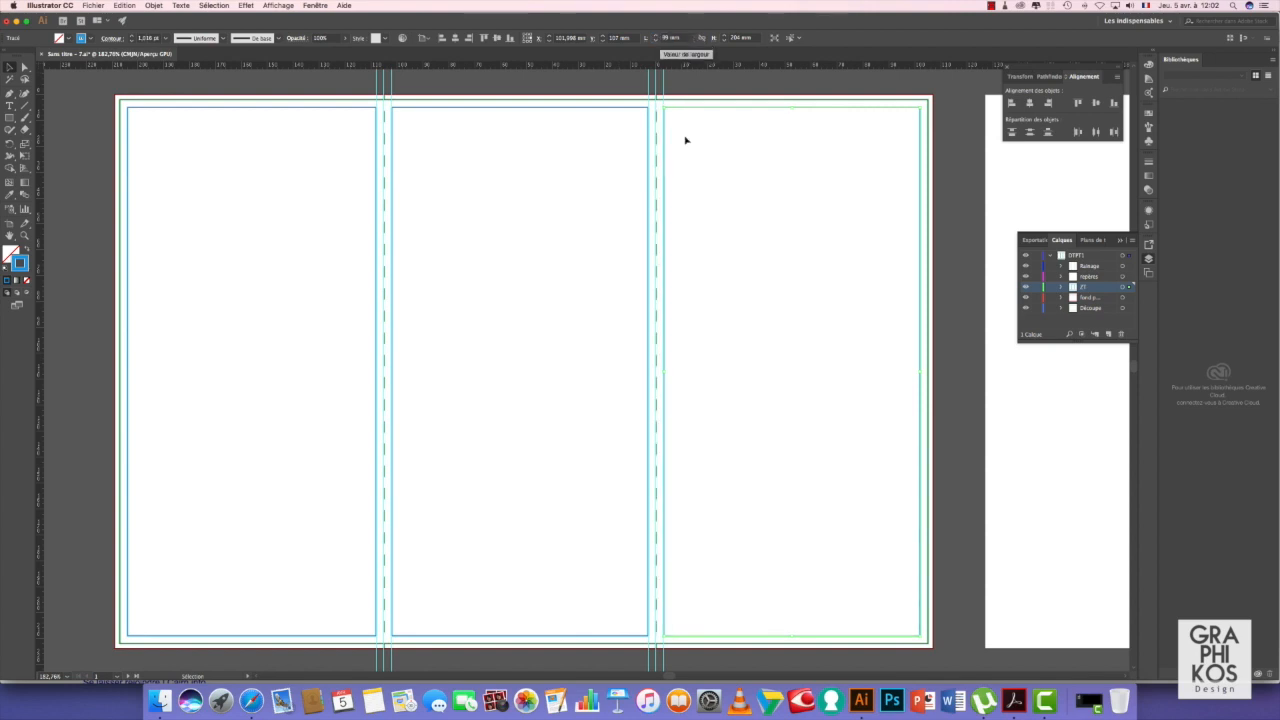
click(511, 292)
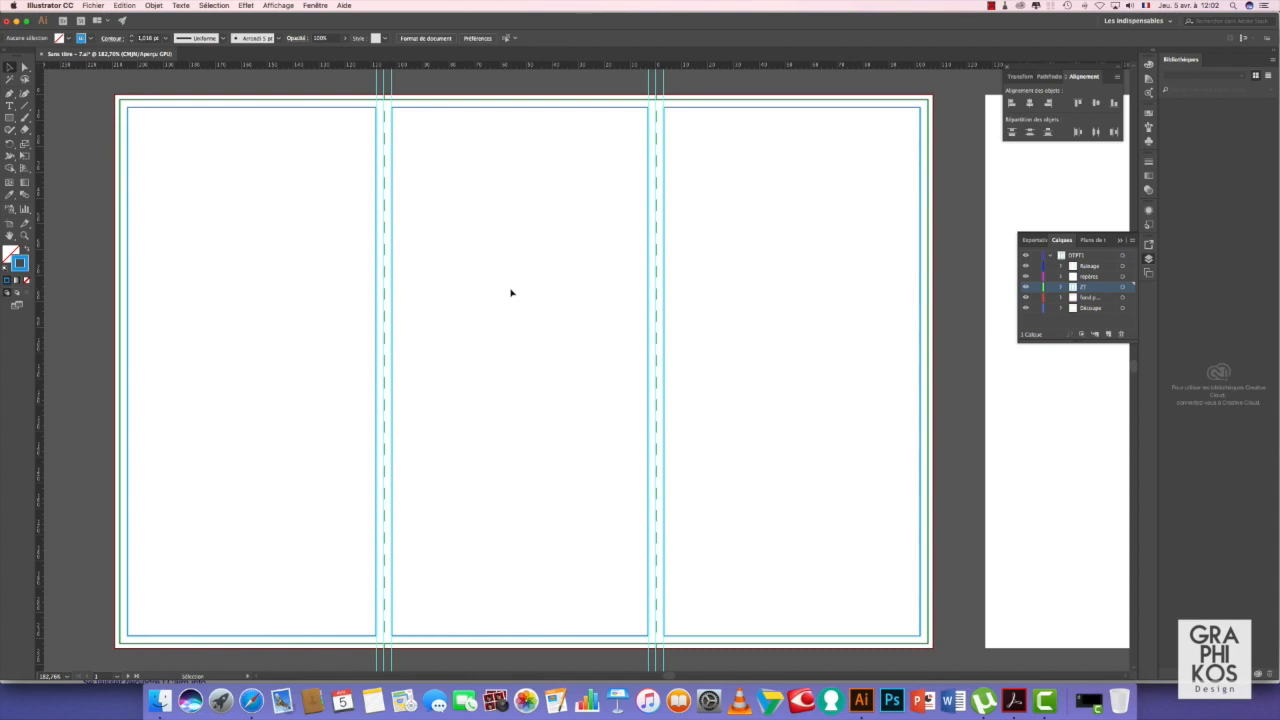
Apply a dashed stroke to all three ZT panels together.
click(237, 107)
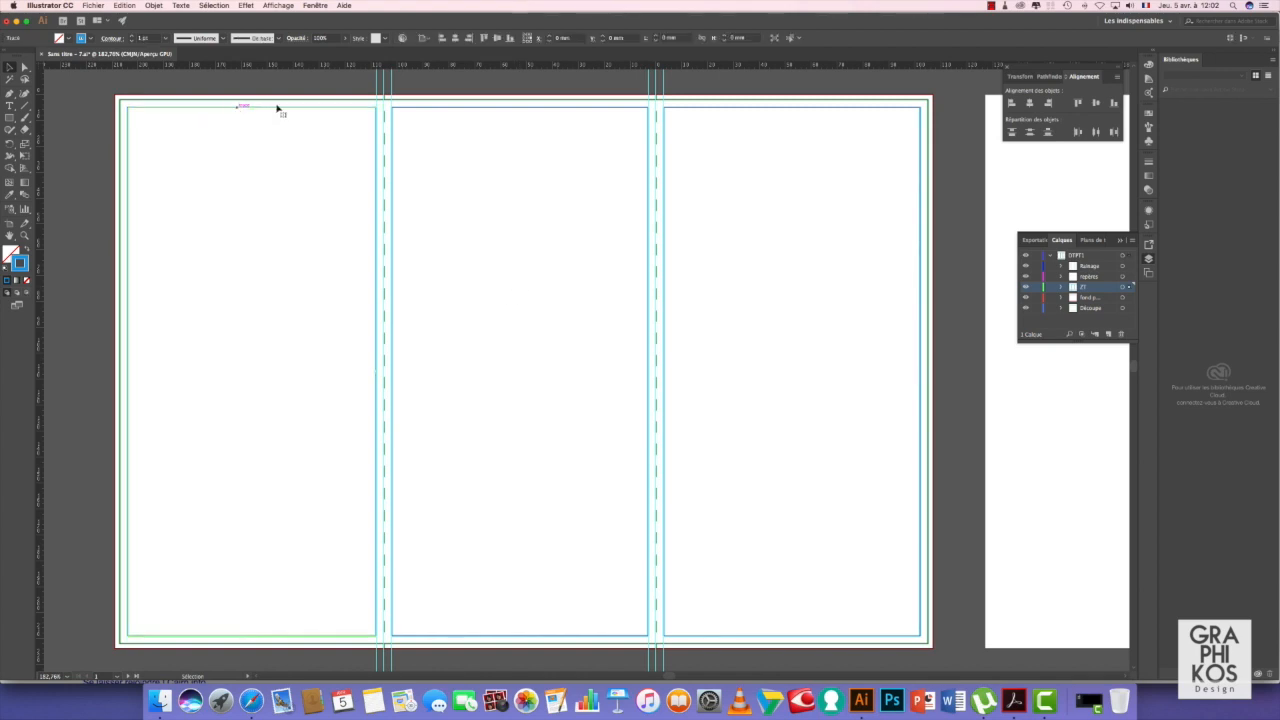
click(452, 109)
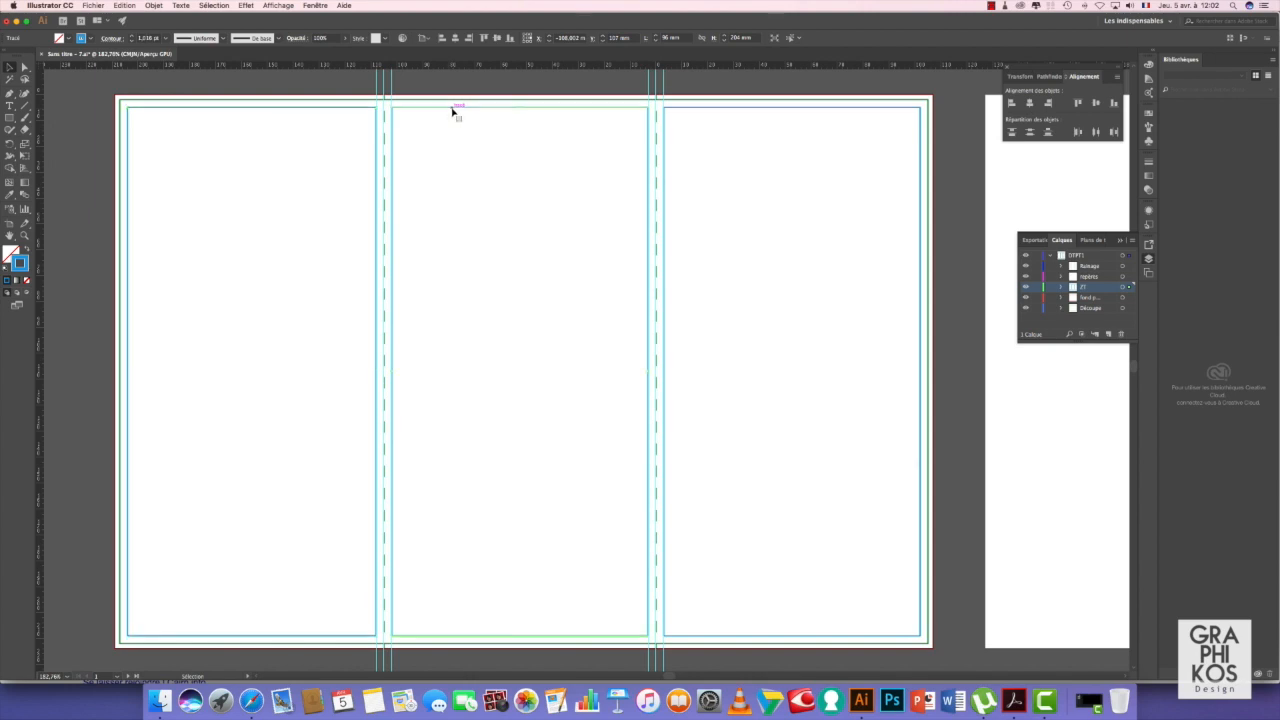
click(331, 108)
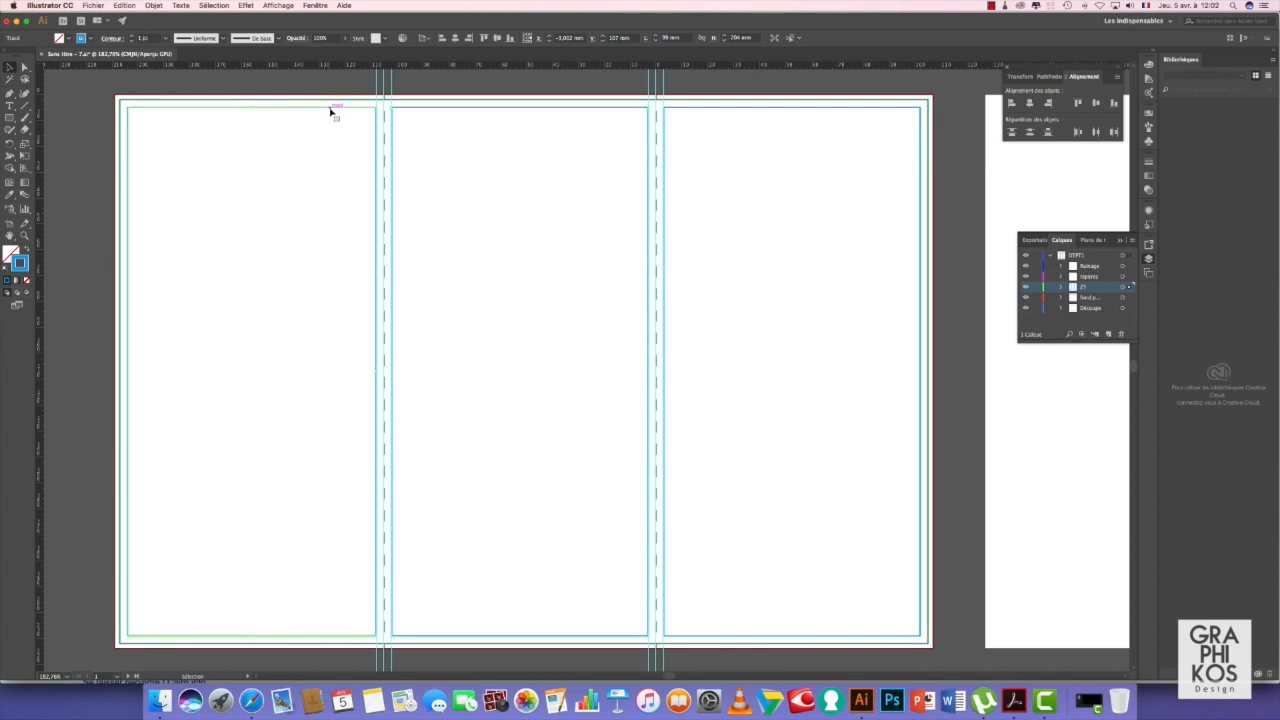
shift+click(470, 108)
shift+click(711, 108)
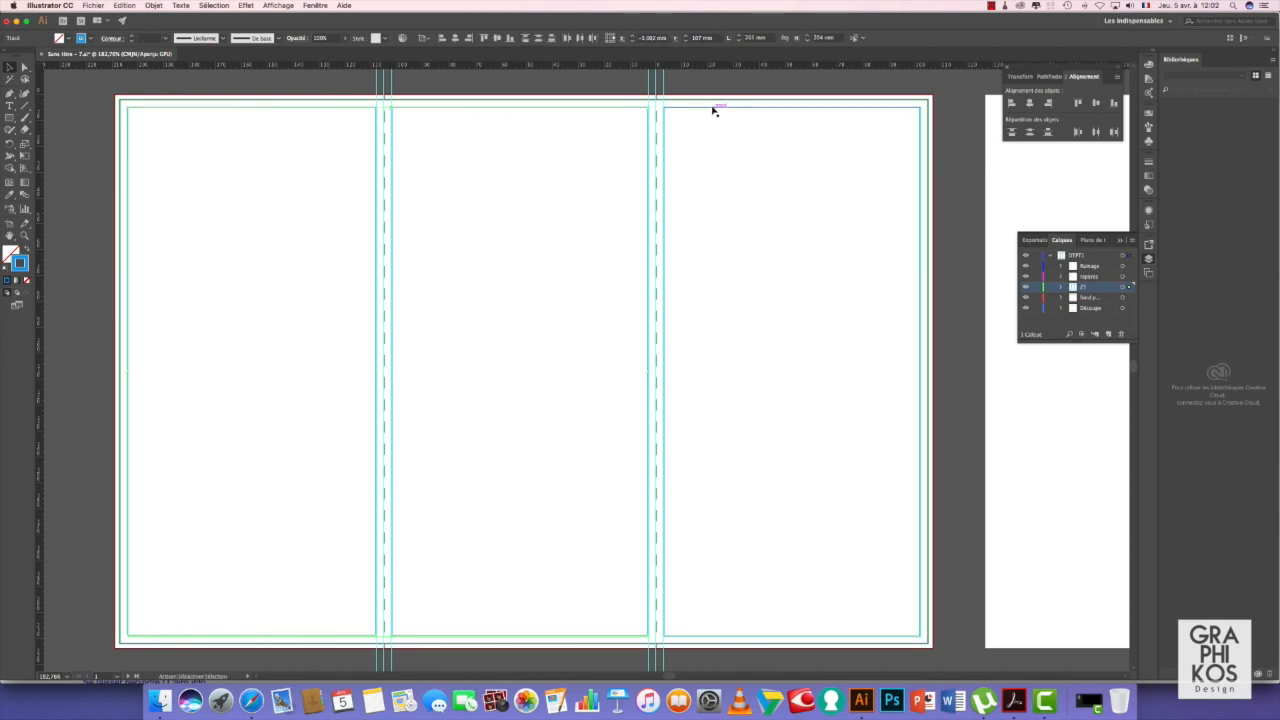
click(1149, 163)
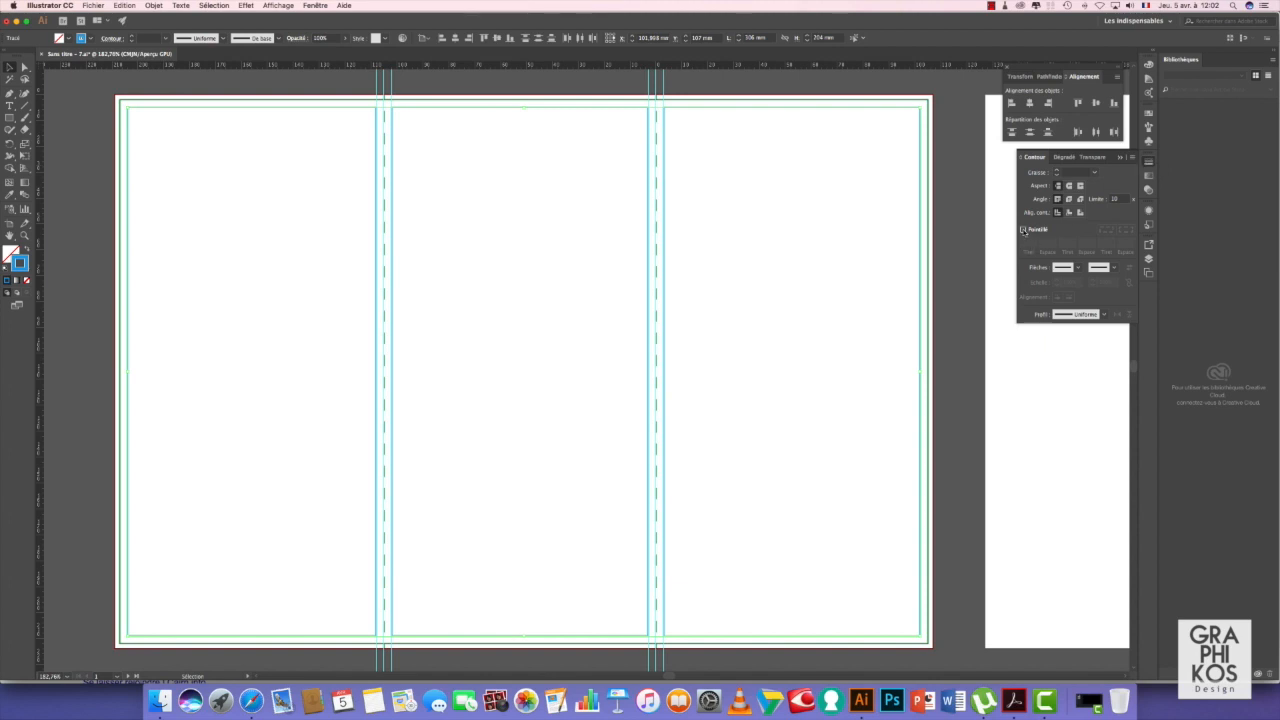
click(1023, 230)
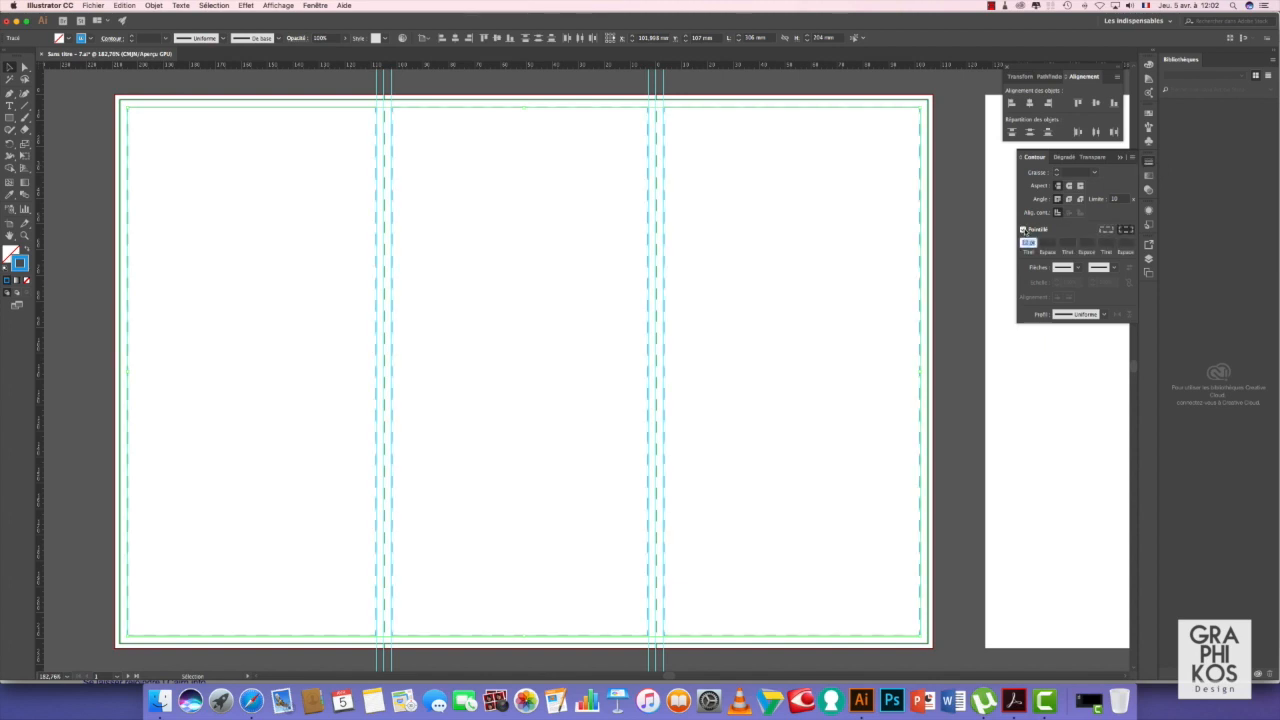
click(586, 221)
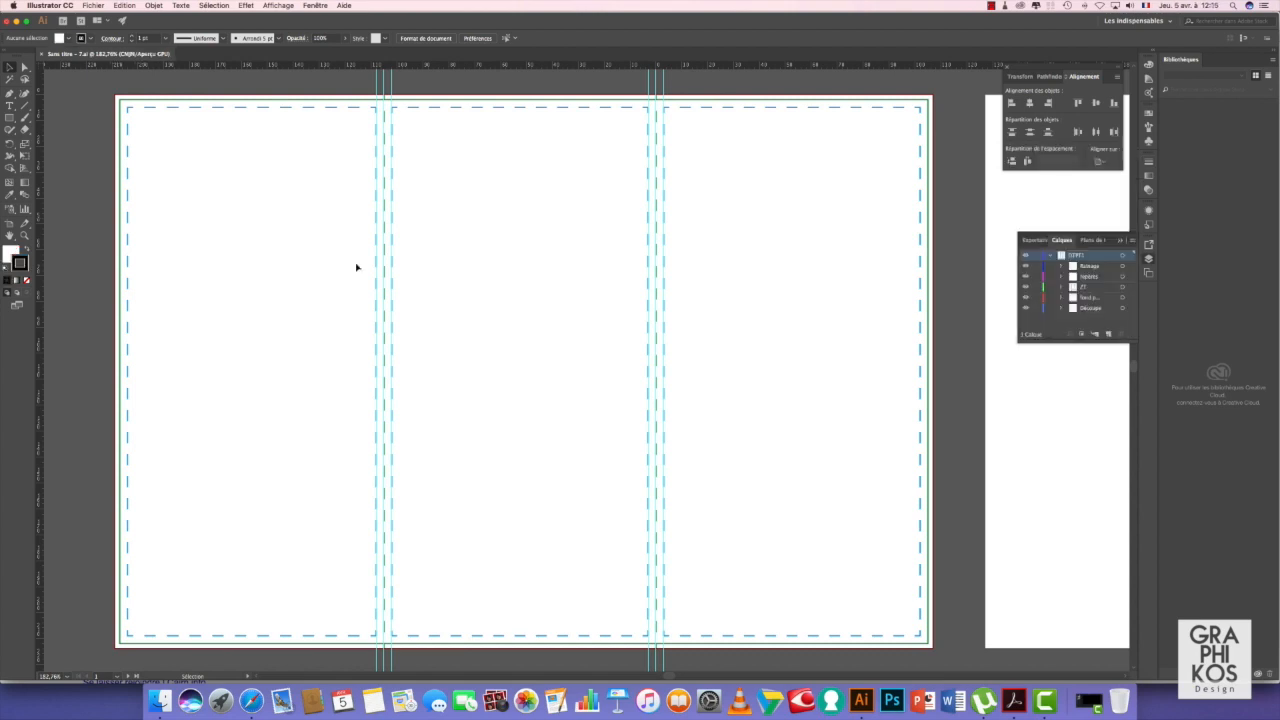
Duplicate the whole DEPF1 layer and rename the copy DEPF2.
click(1050, 256)
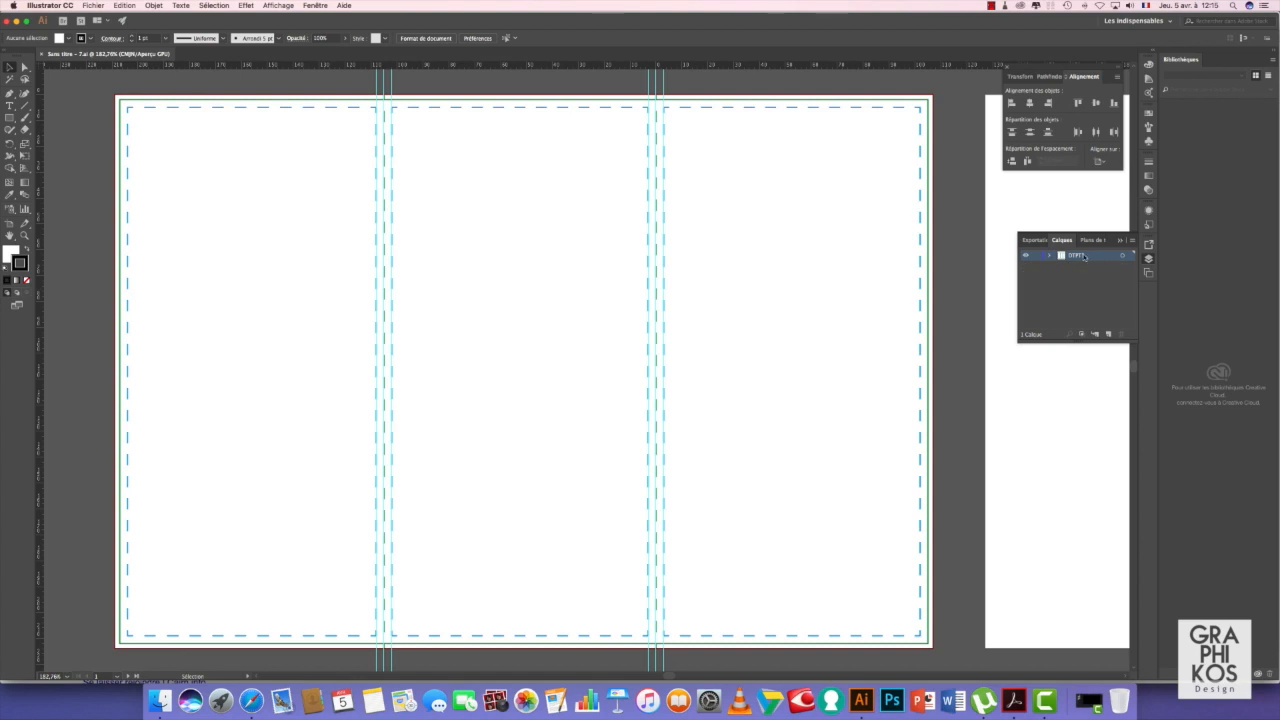
drag(1084, 258, 1109, 335)
double_click(1085, 255)
drag(1083, 255, 1108, 256)
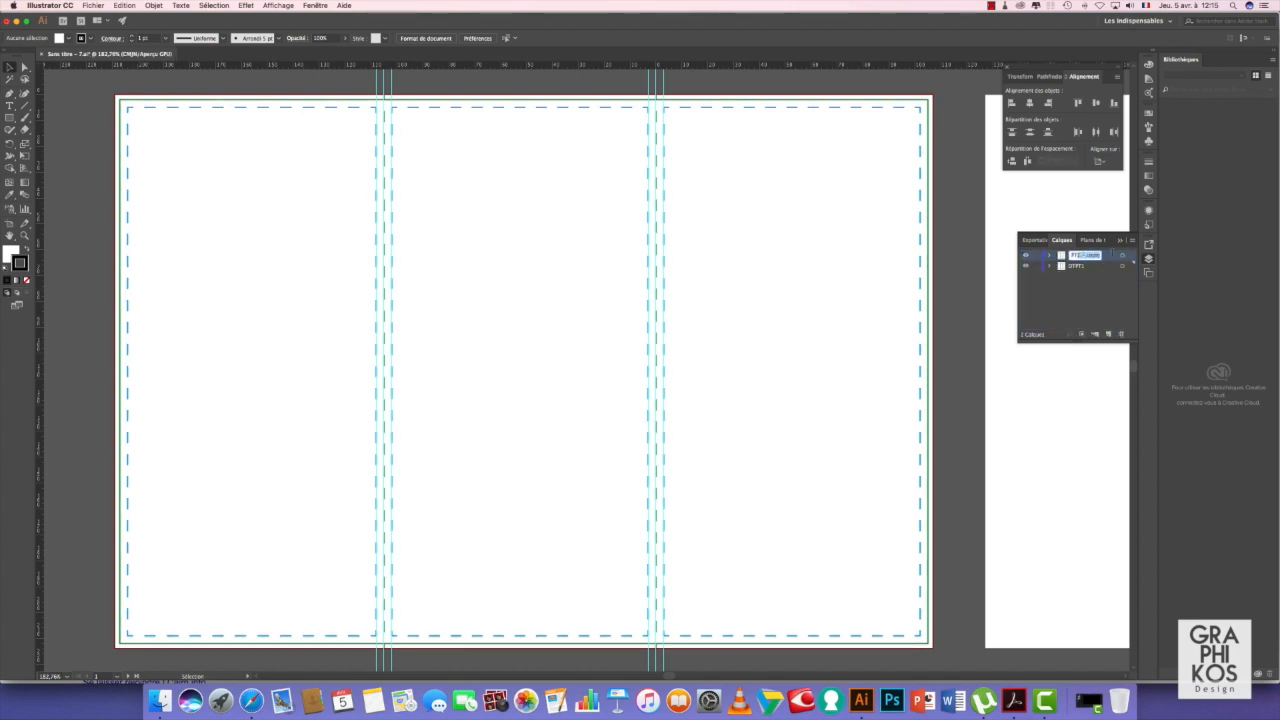
text(2)
key(Return)
Lock the DEPF1 layer and group all the artwork on the DEPF2 layer.
click(1037, 266)
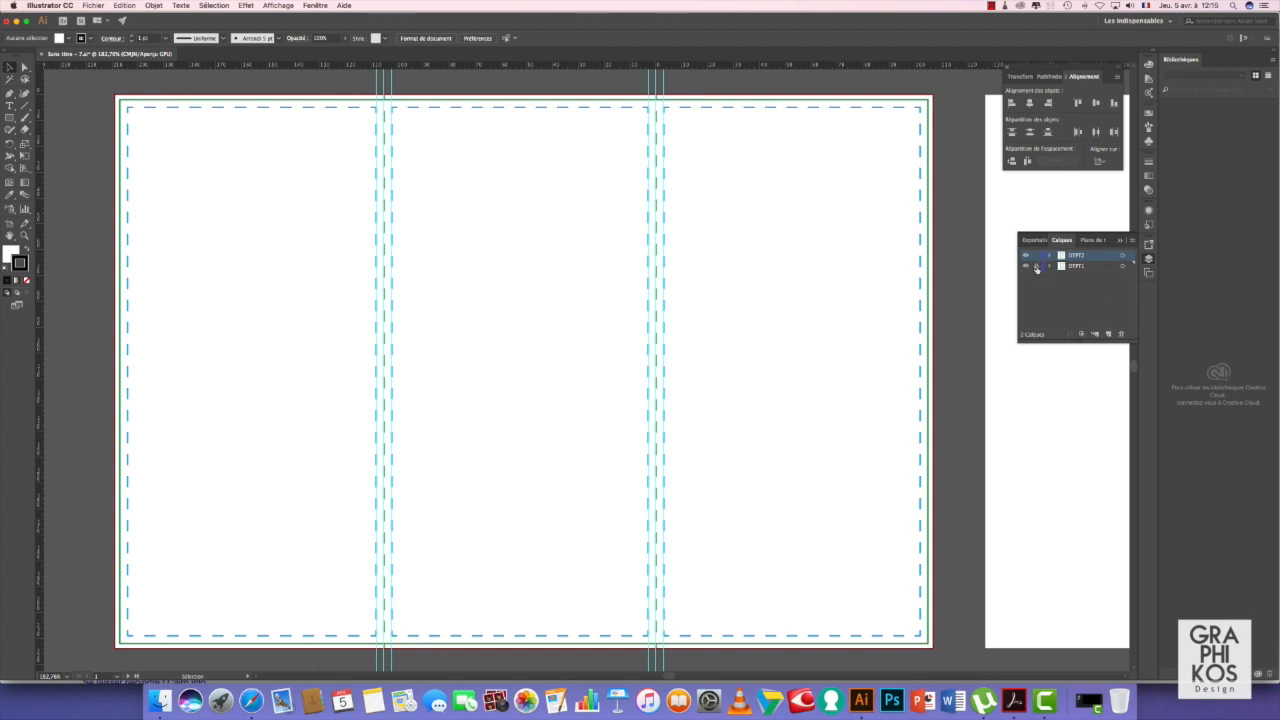
click(1123, 258)
click(1048, 255)
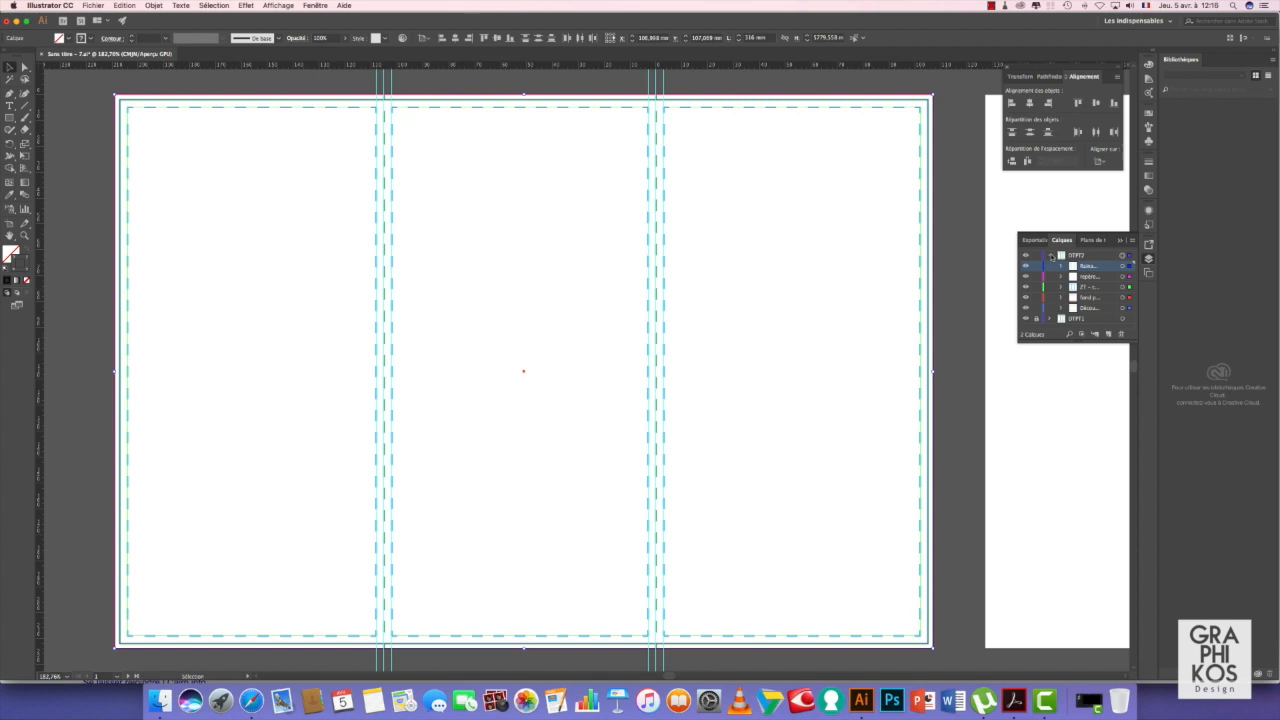
click(1048, 255)
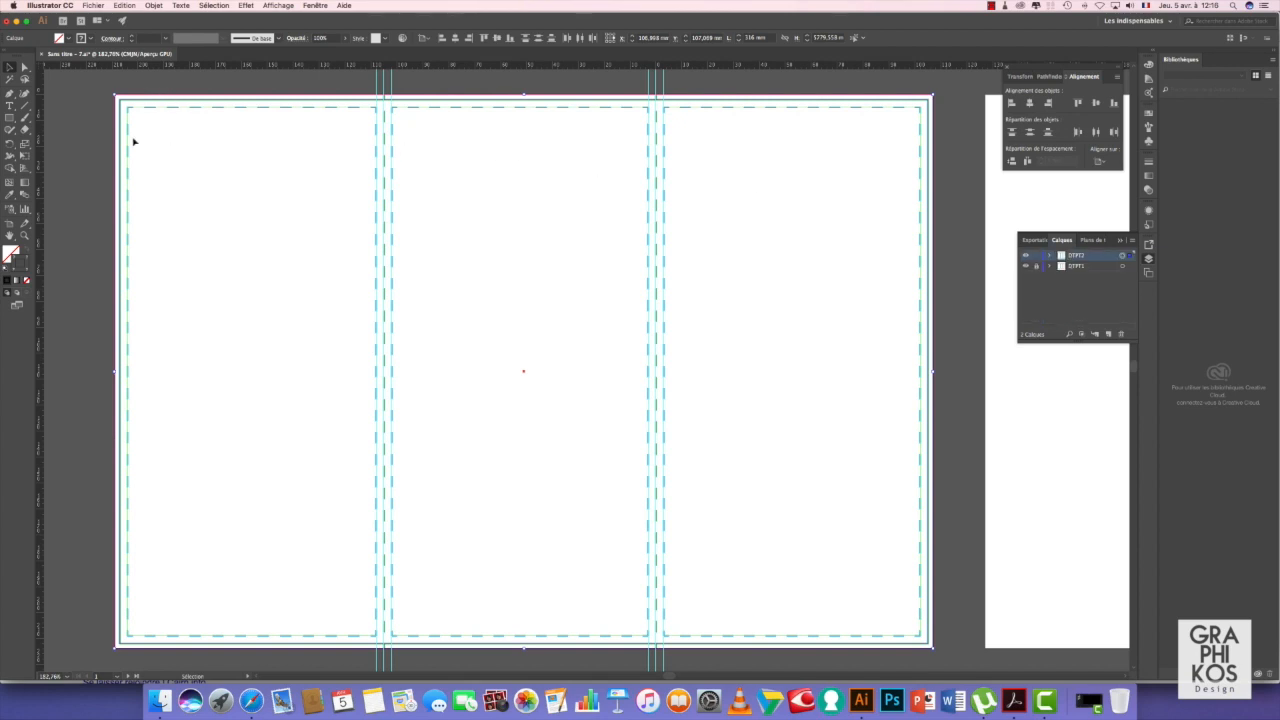
click(155, 6)
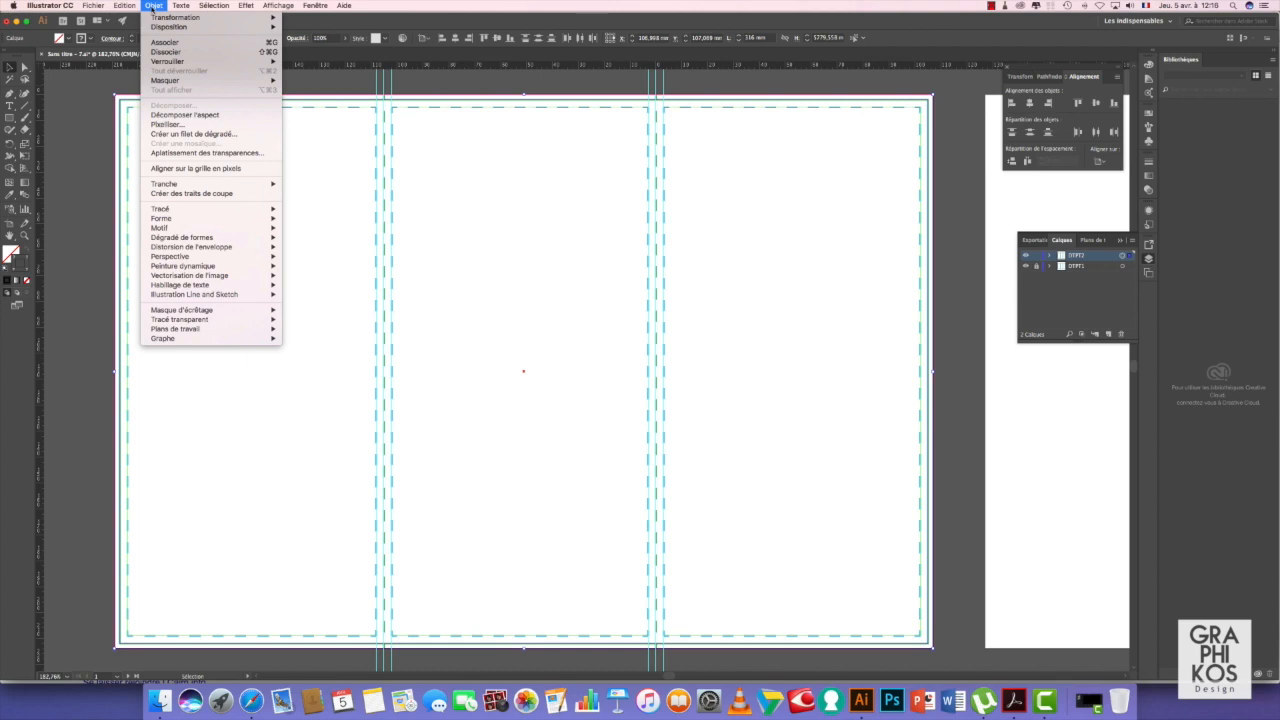
click(155, 46)
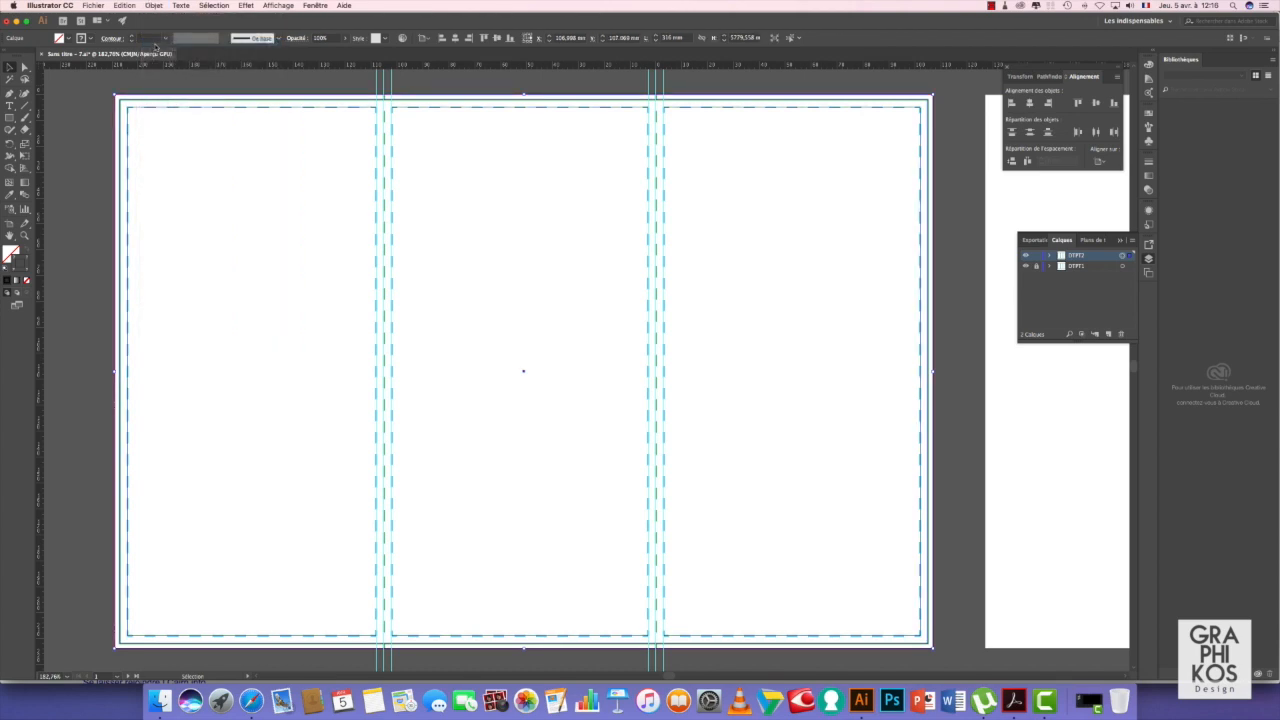
Clear the selection and make the empty second artboard the active one.
click(24, 235)
drag(795, 425, 737, 366)
drag(873, 417, 438, 410)
drag(757, 406, 634, 400)
click(9, 67)
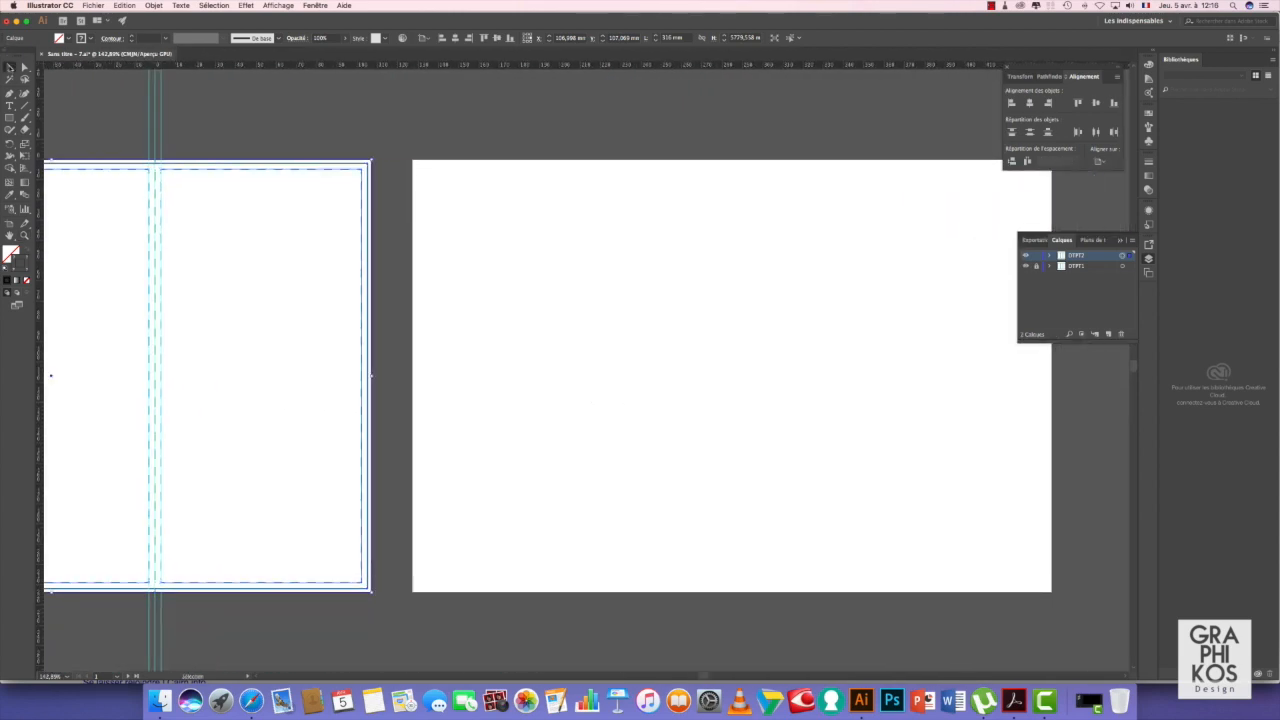
click(711, 323)
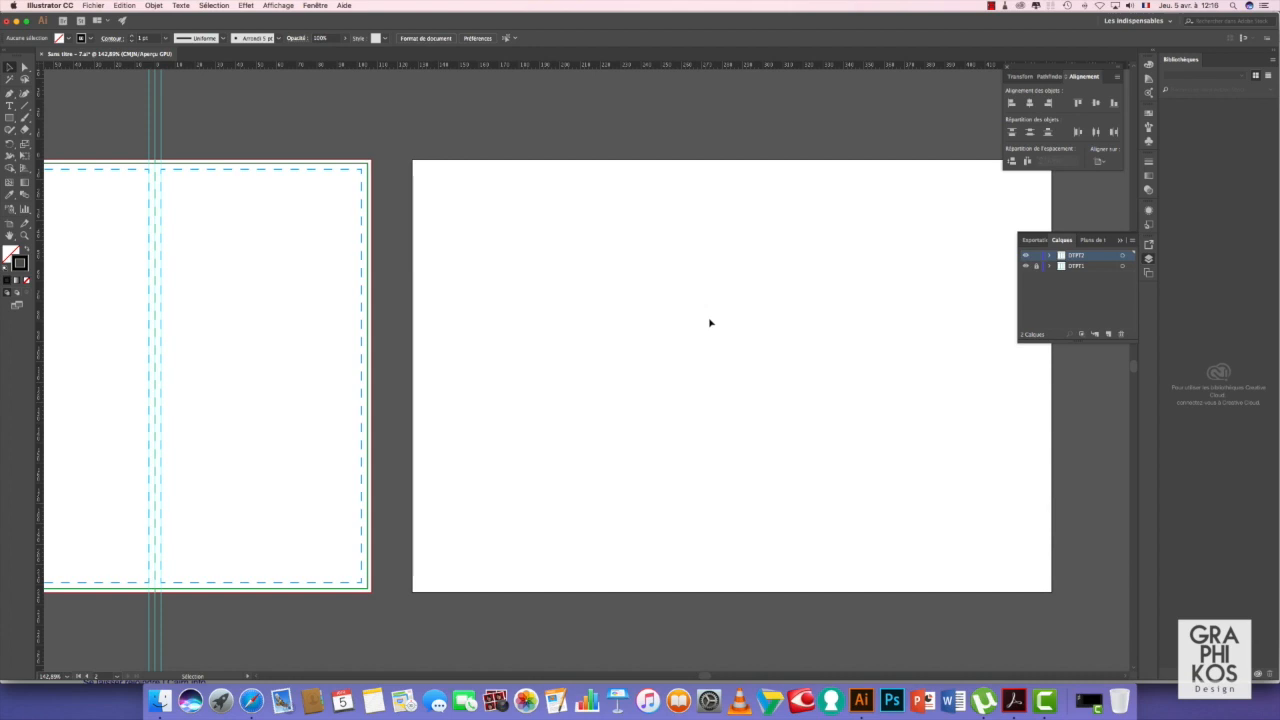
Select all DEPF2 artwork and centre it horizontally and vertically on the second artboard, aligning to the artboard.
click(1123, 259)
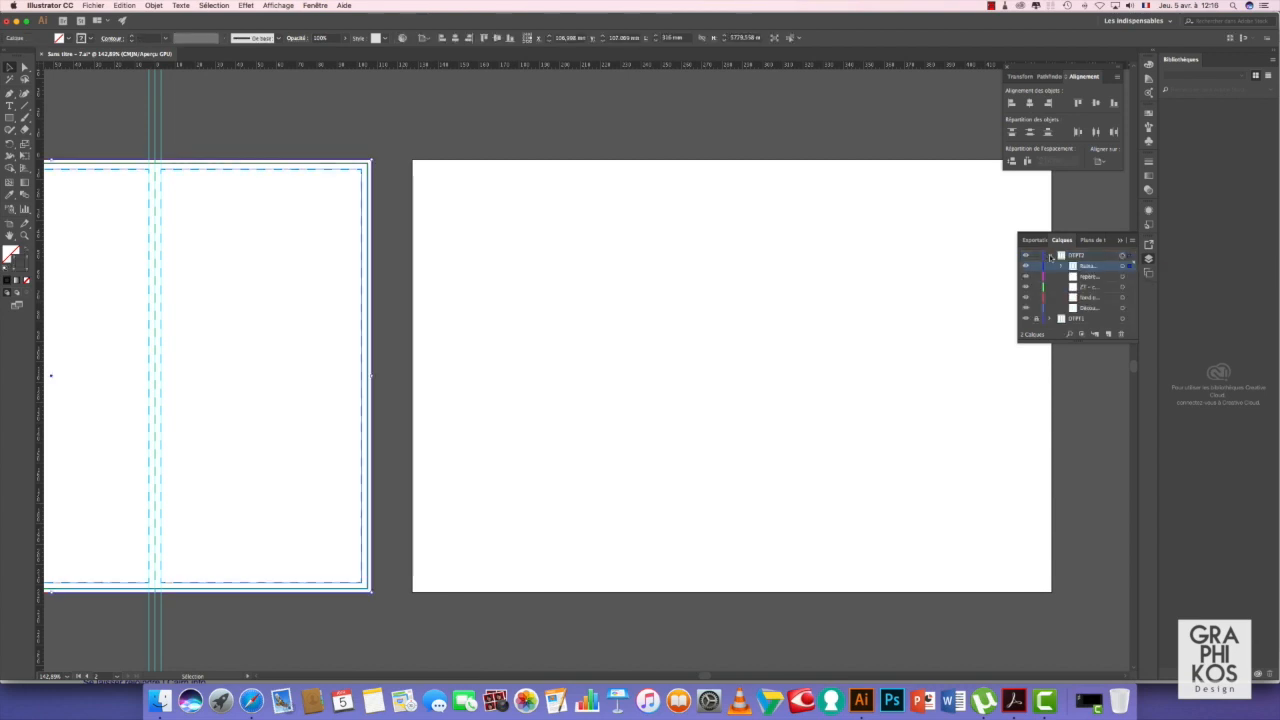
click(1050, 256)
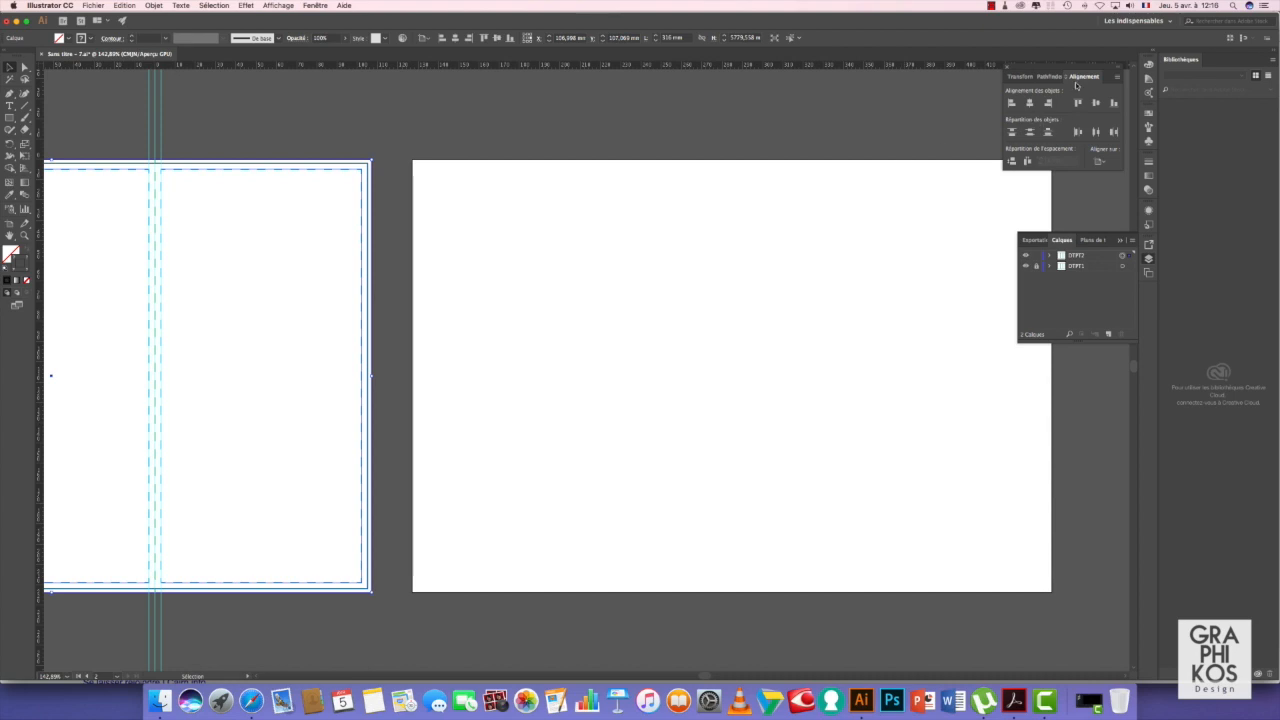
click(1100, 161)
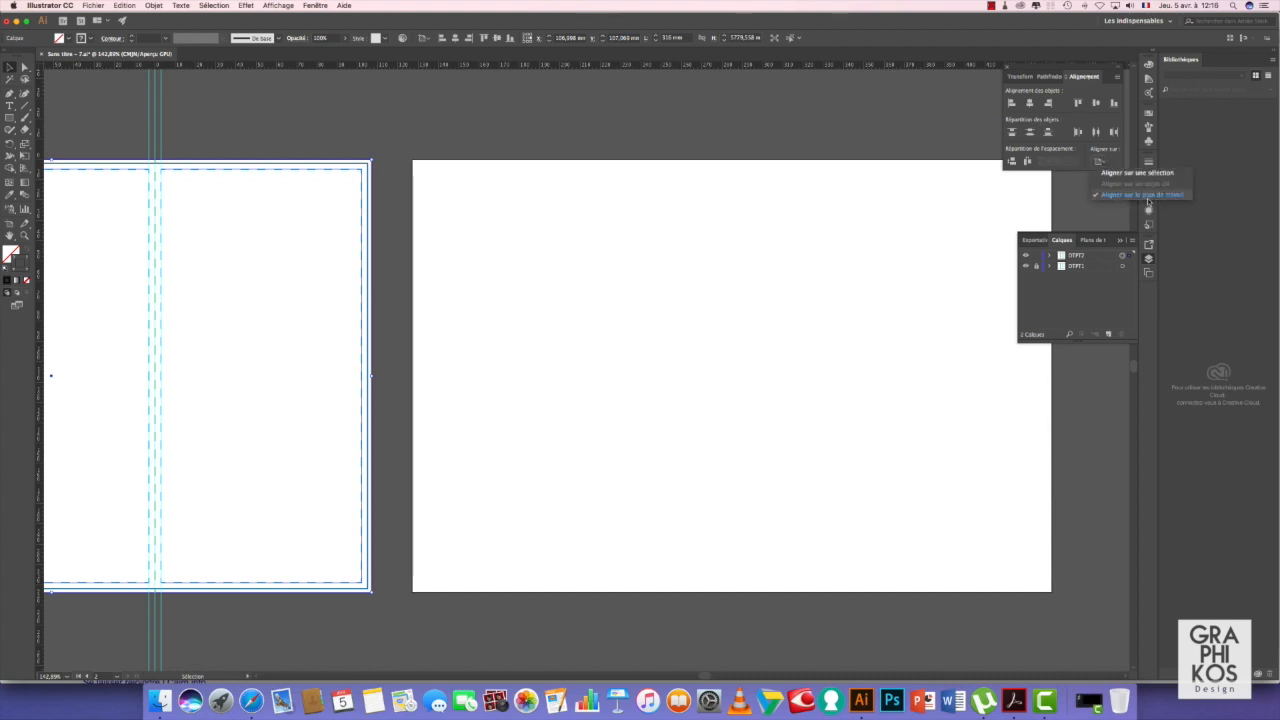
click(1116, 159)
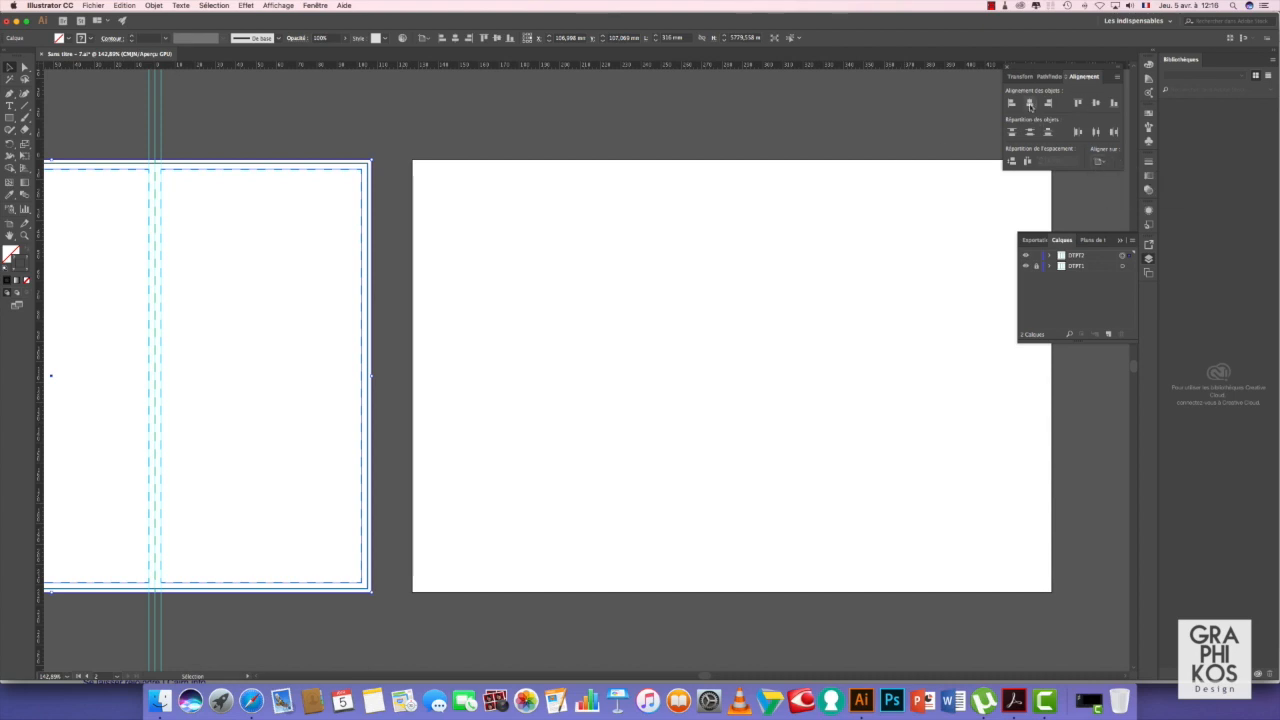
click(1030, 105)
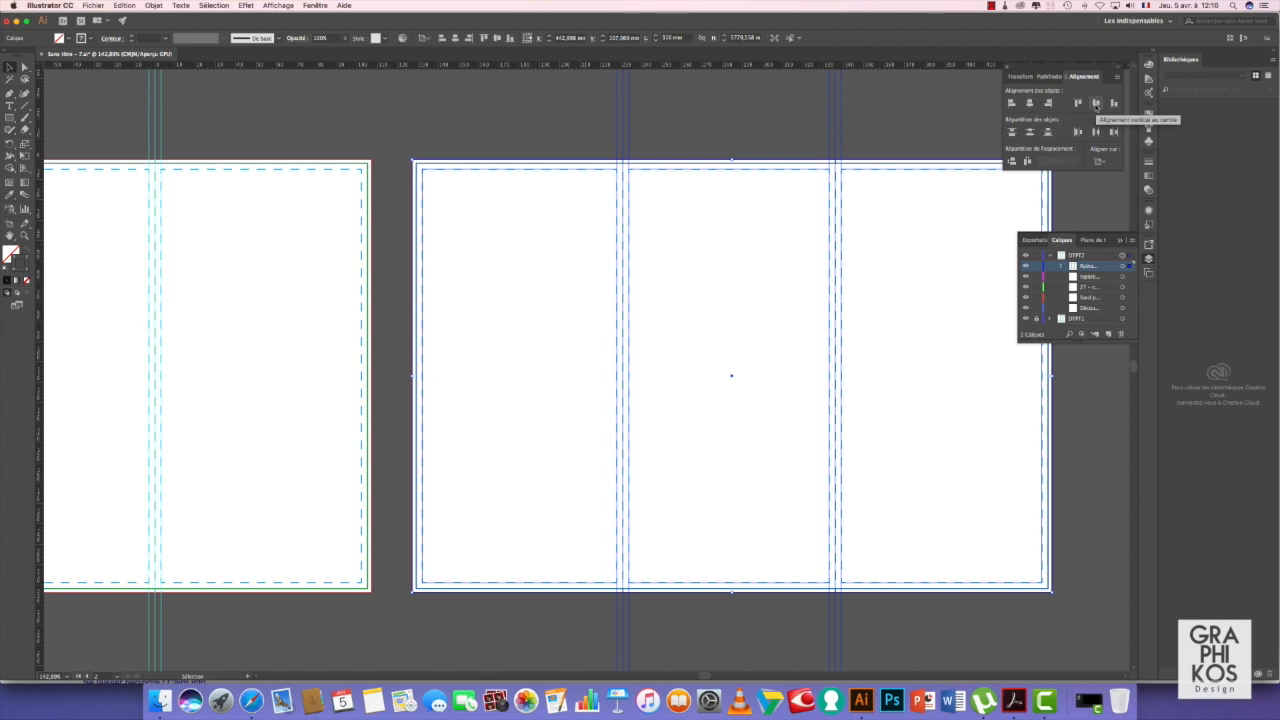
click(1096, 104)
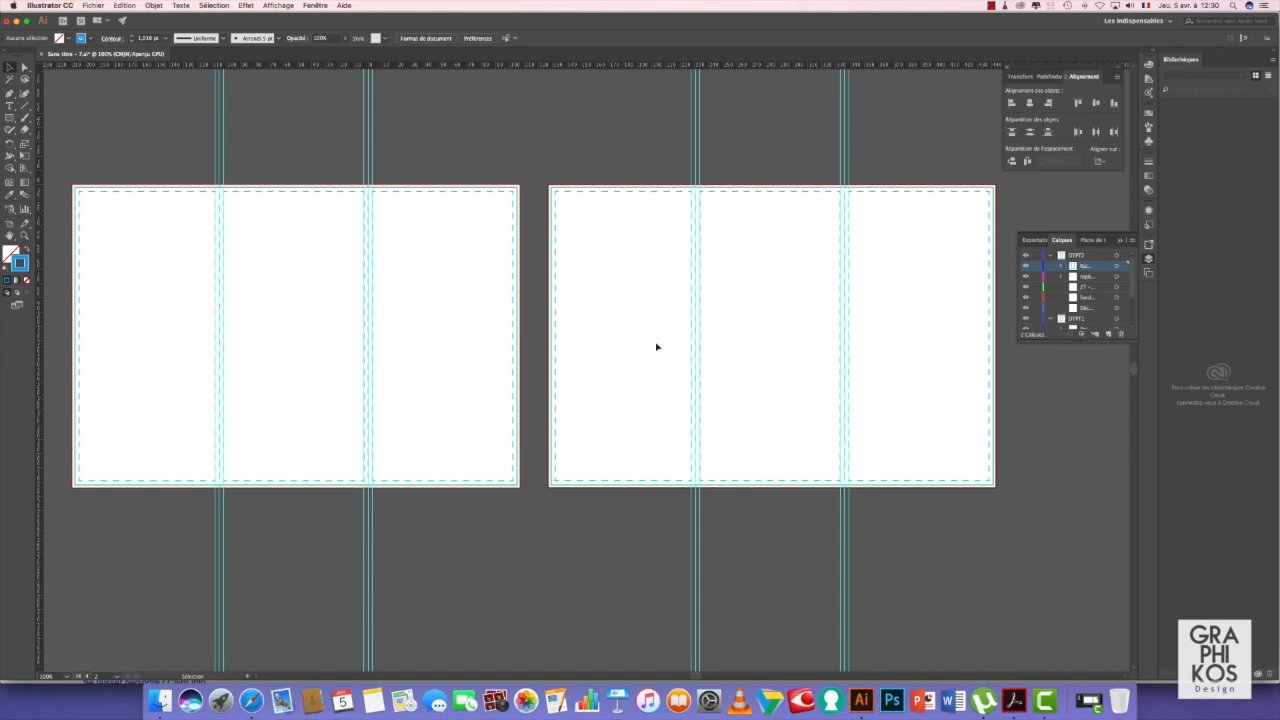
Mirror the whole DEPF2 artwork across the vertical axis, comparing the outer ZT panel widths on both artboards.
click(136, 195)
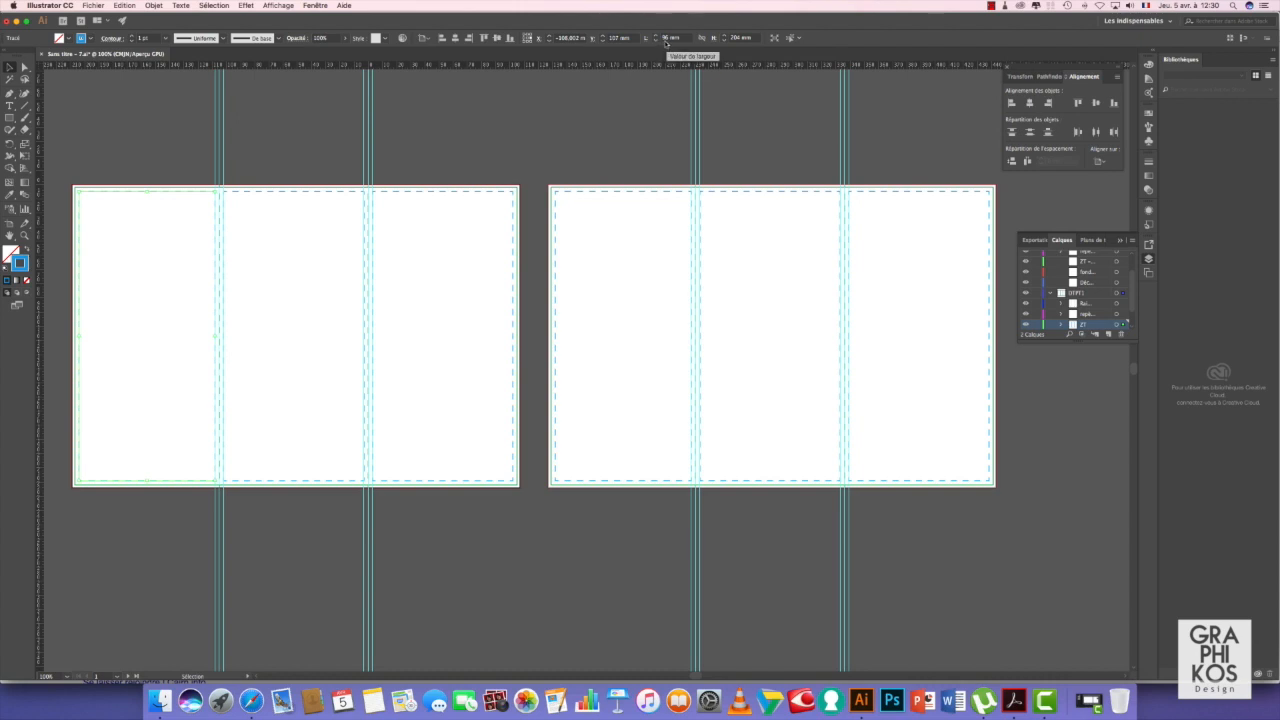
click(909, 193)
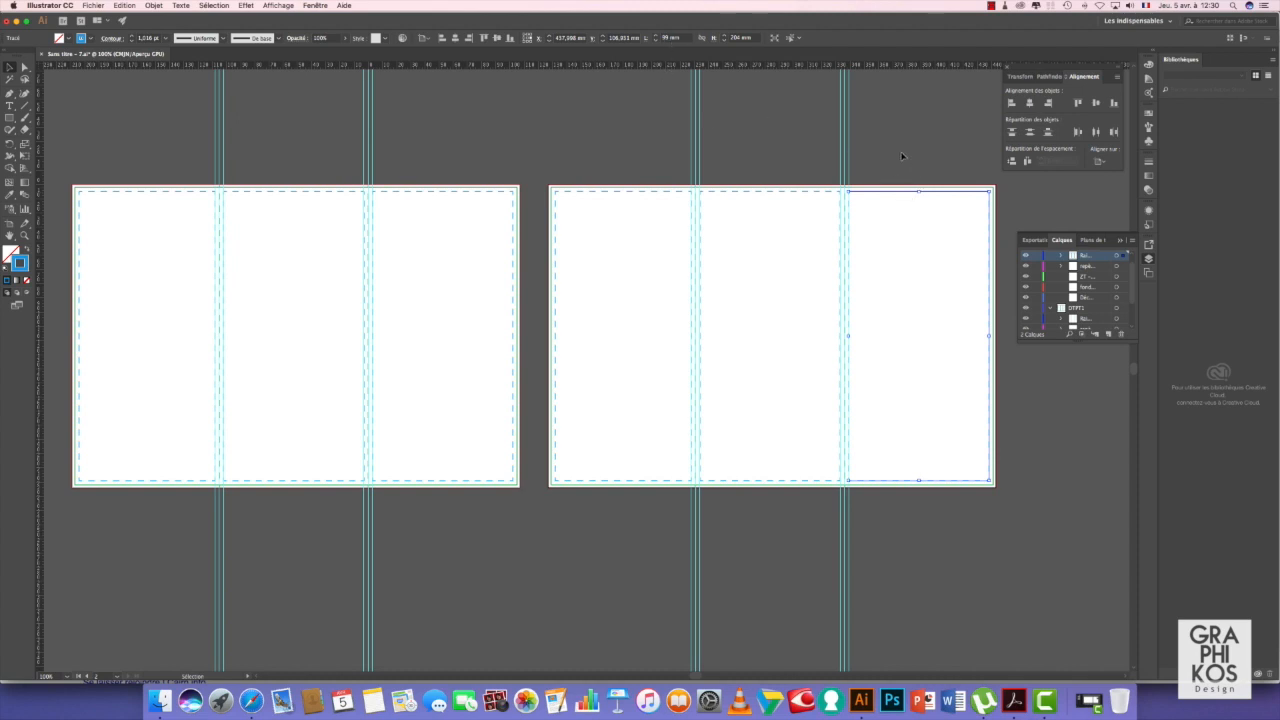
scroll(923, 220, up, 1)
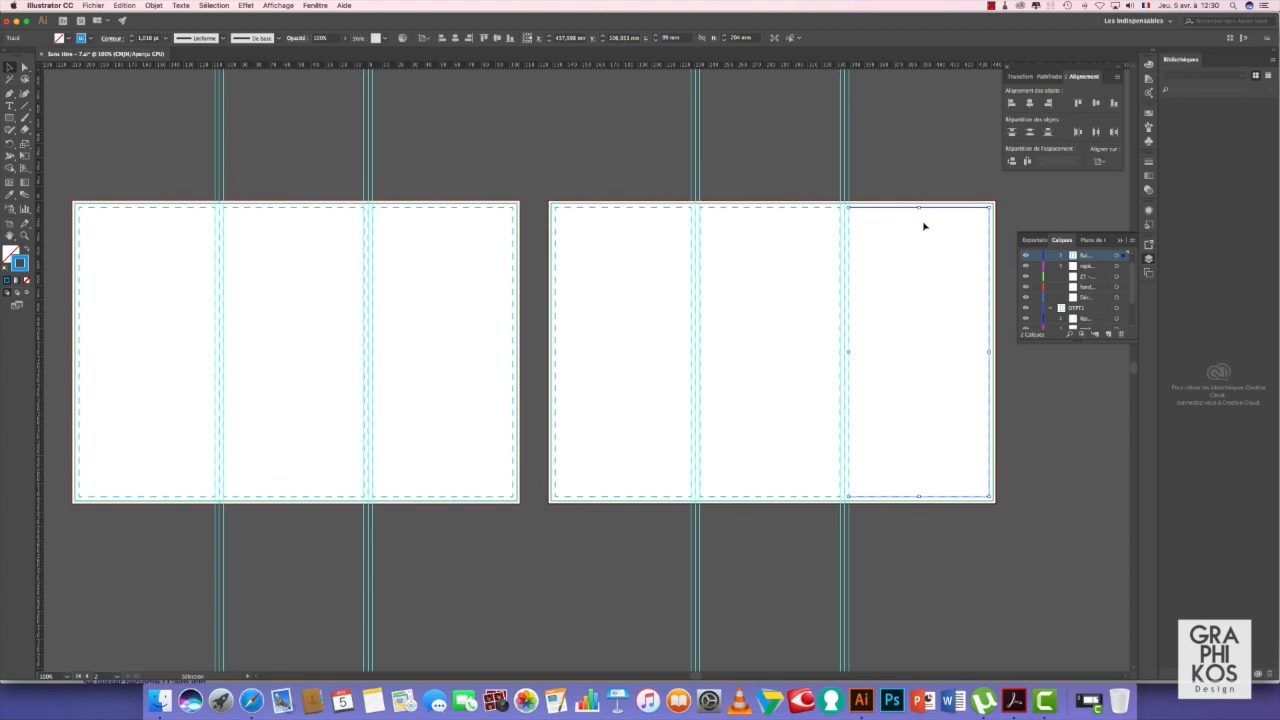
scroll(1108, 262, up, 1)
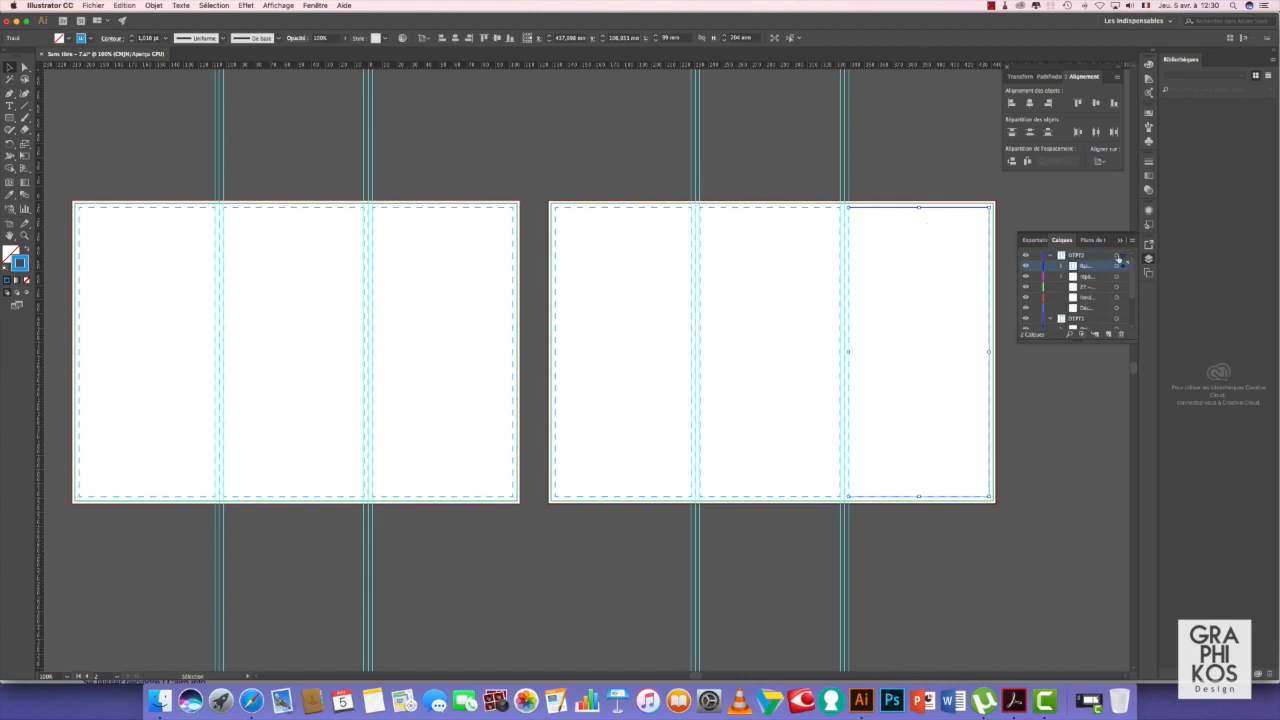
click(1117, 257)
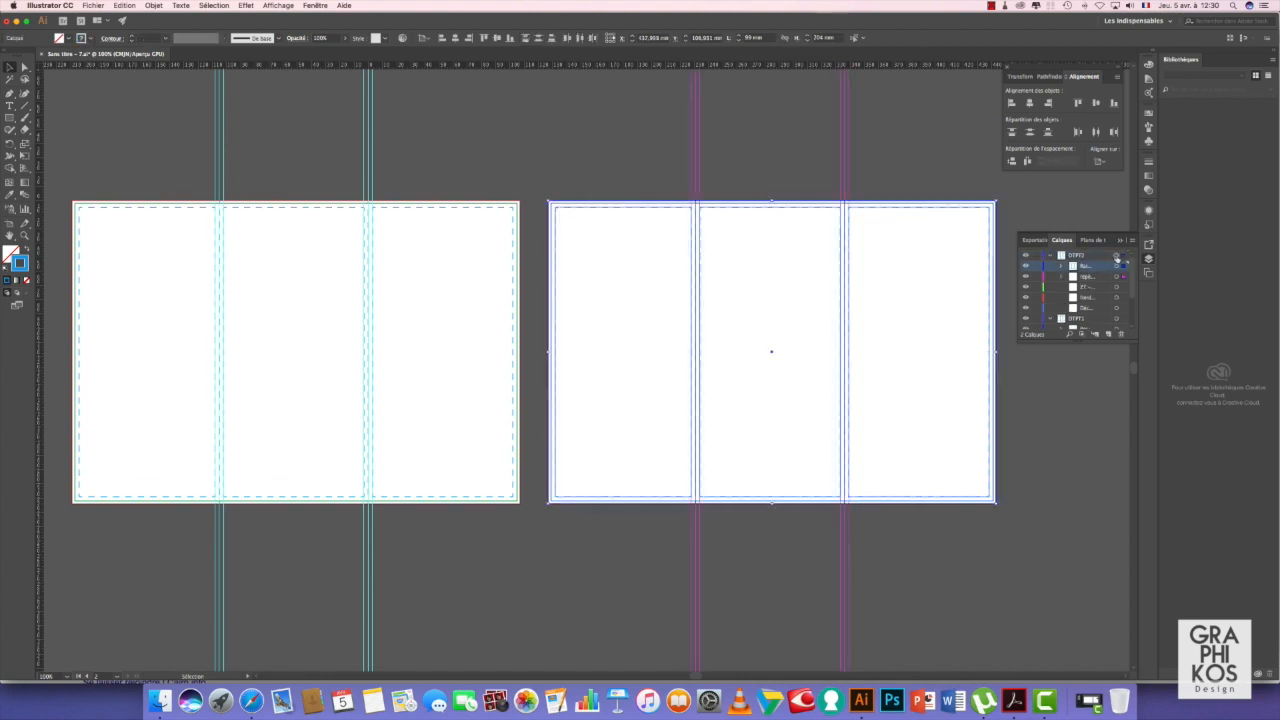
scroll(771, 227, left, 1)
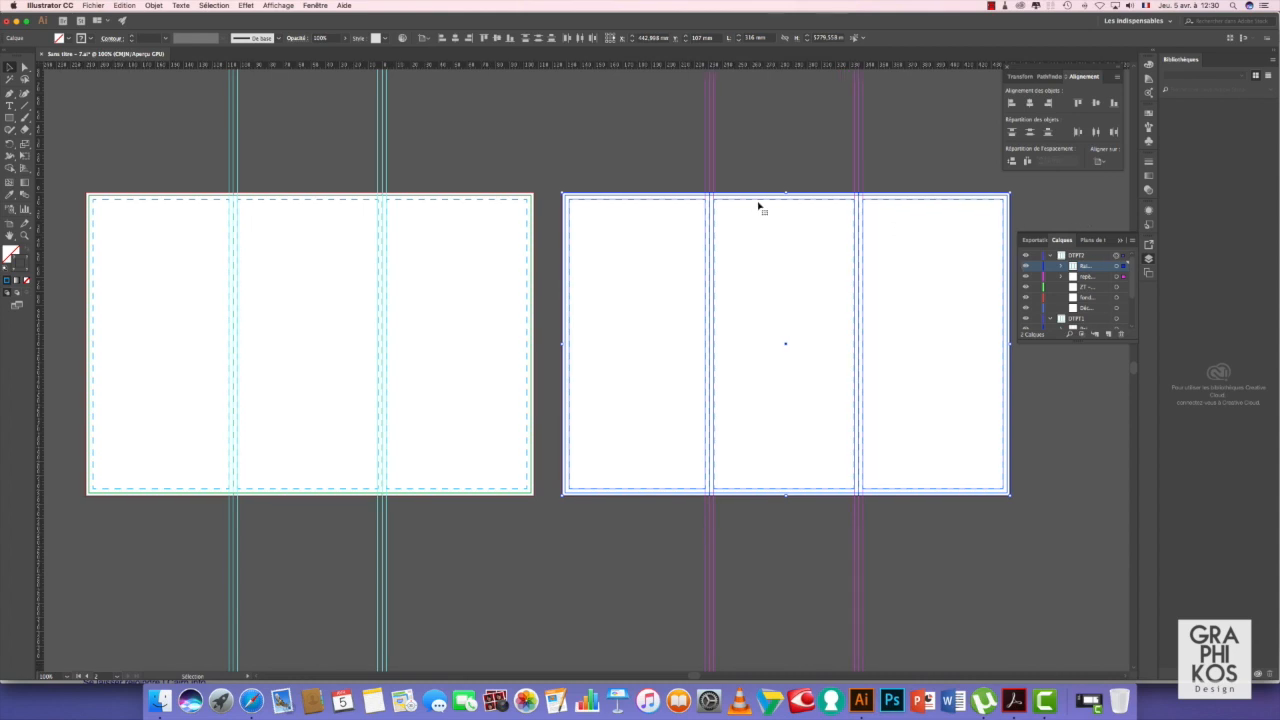
right_click(755, 203)
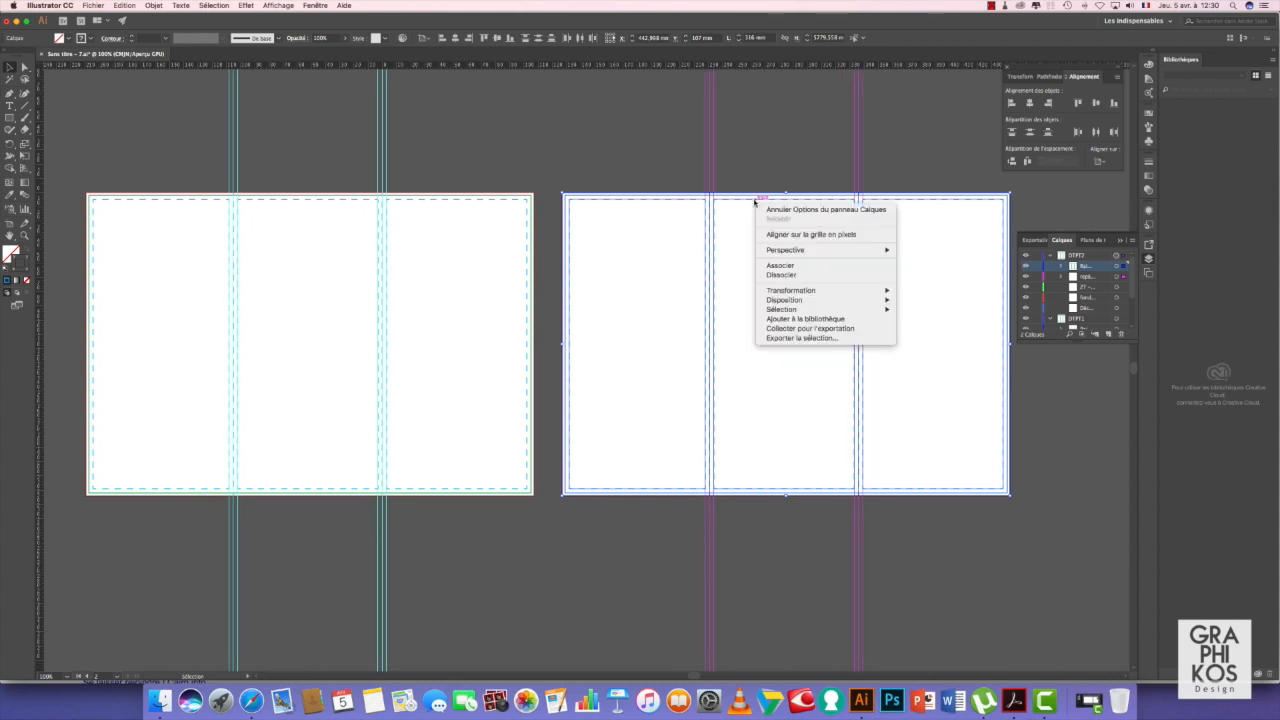
mouse_move(793, 300)
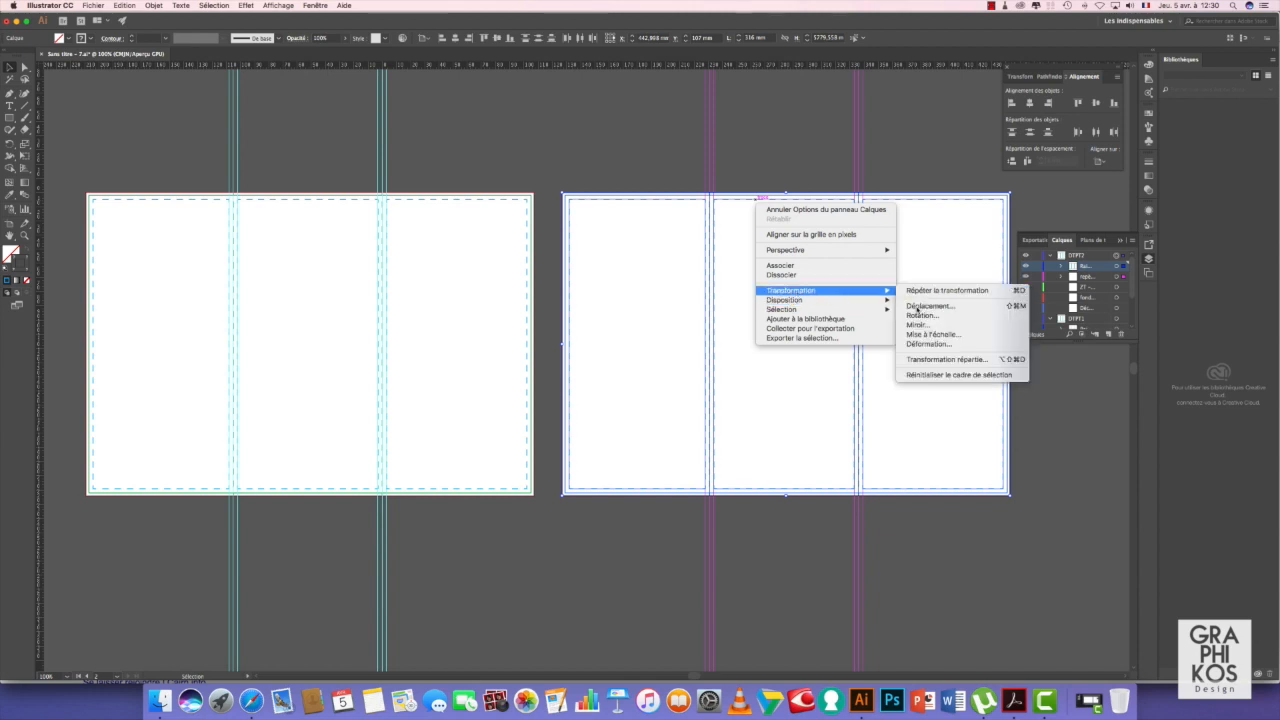
click(917, 326)
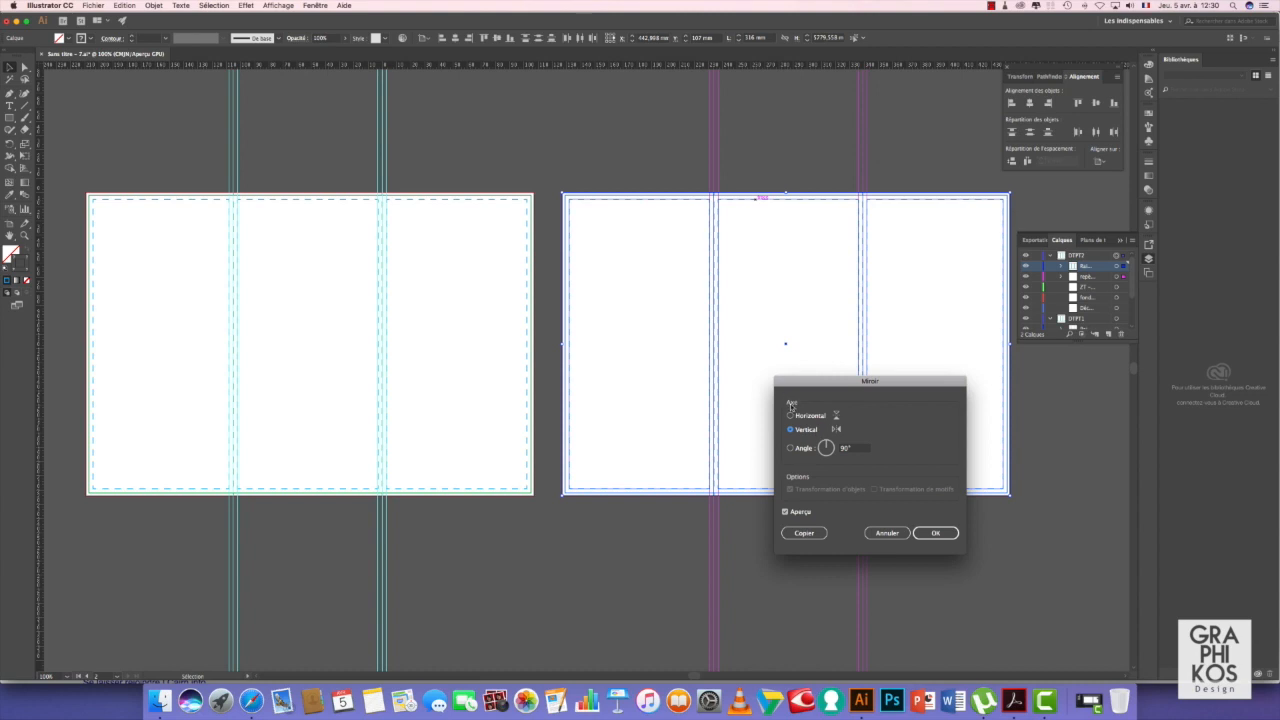
click(938, 534)
click(793, 155)
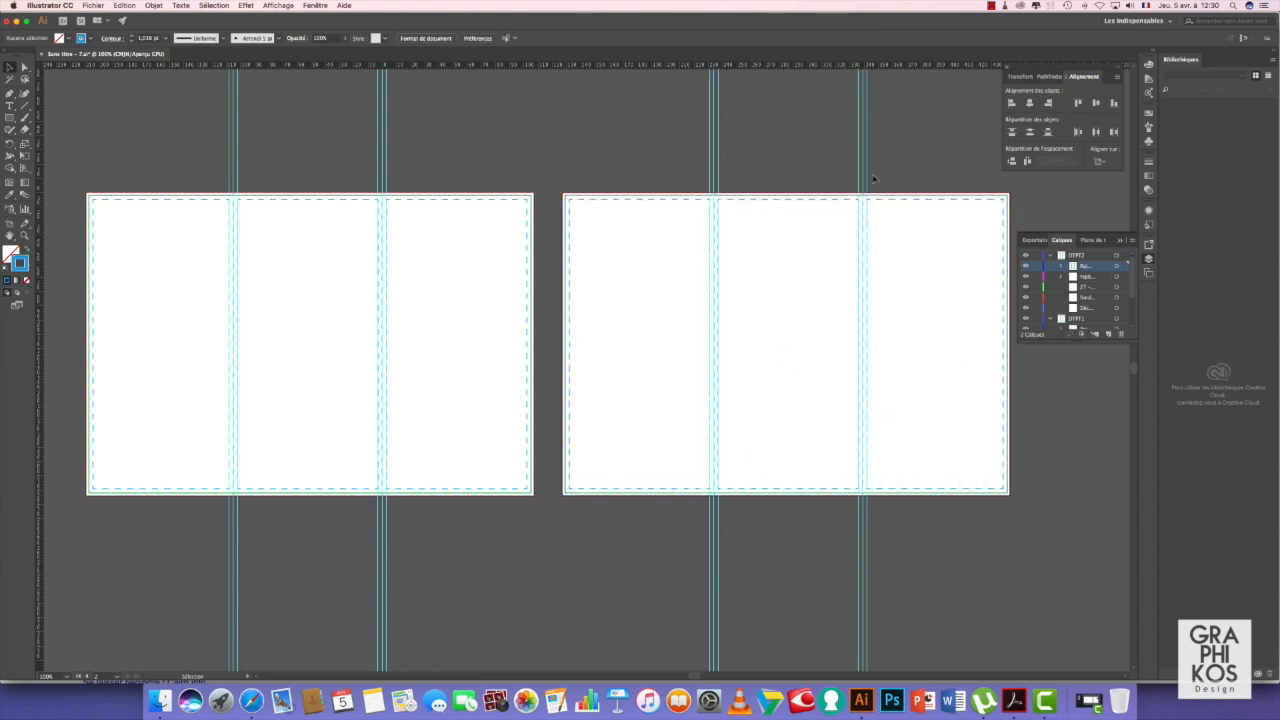
click(915, 201)
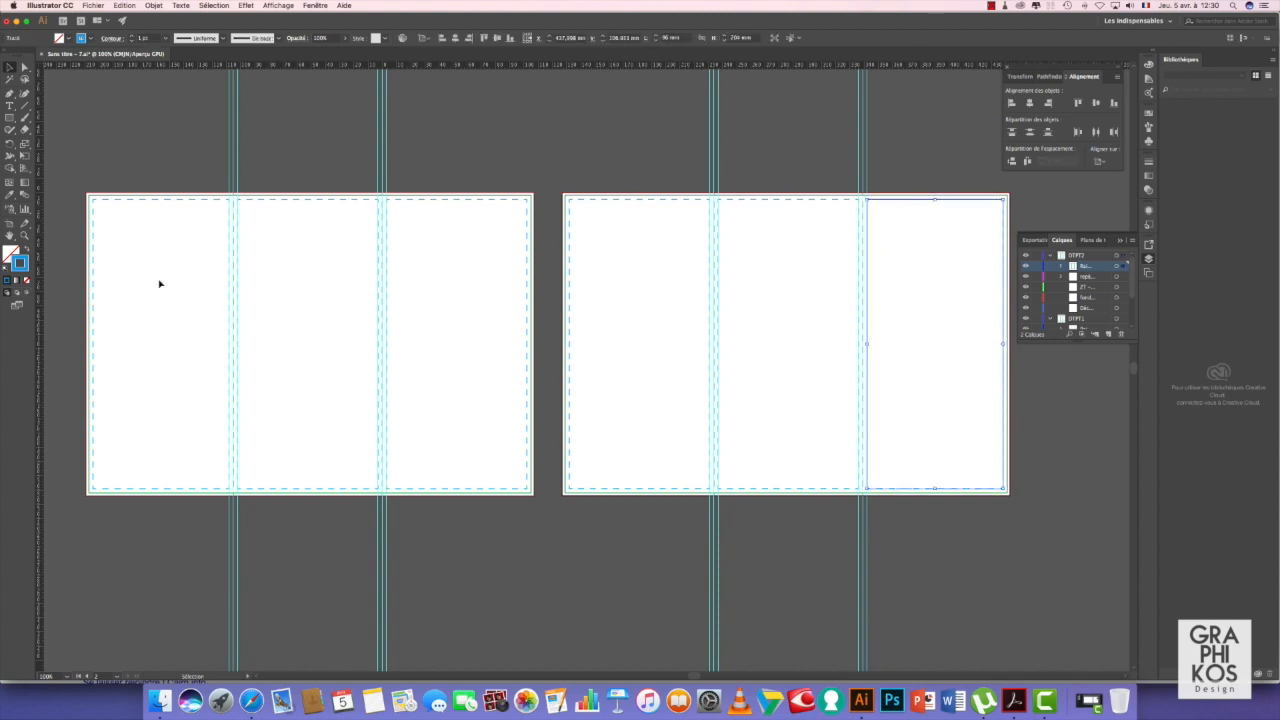
click(163, 200)
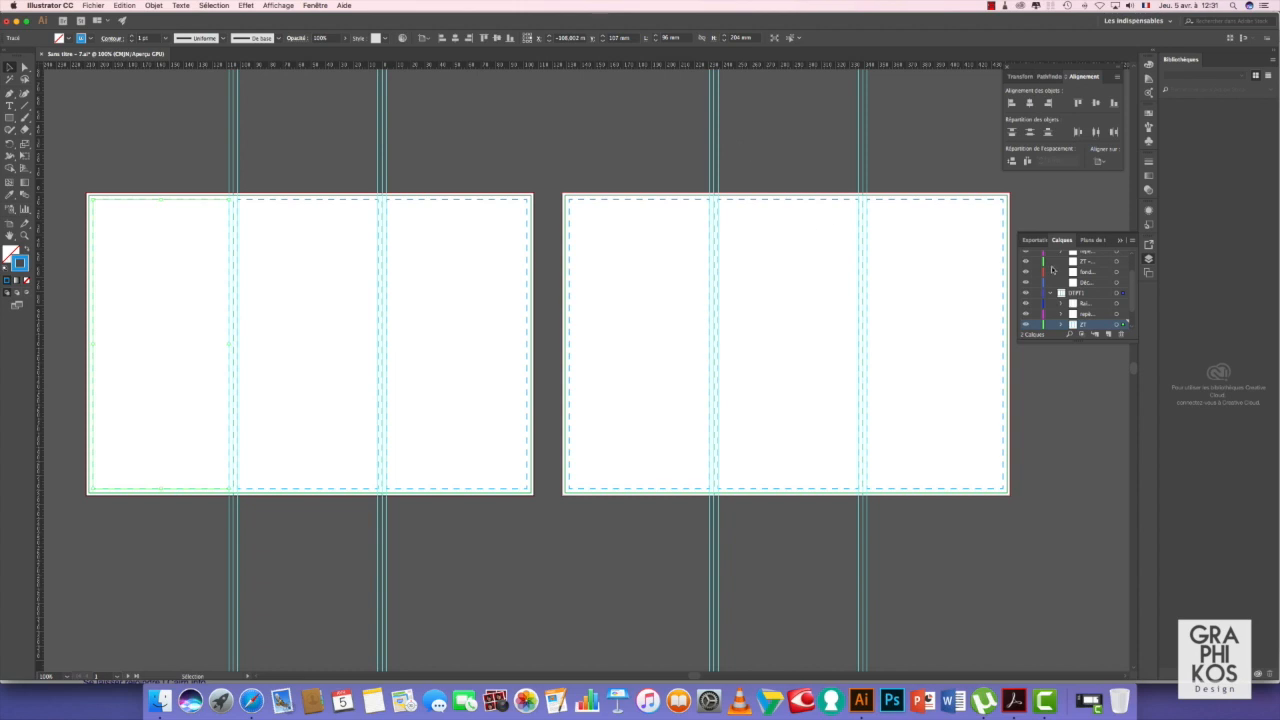
Hide the repères guide sublayer inside both the DEPF2 and DEPF1 layers.
scroll(1093, 285, up, 2)
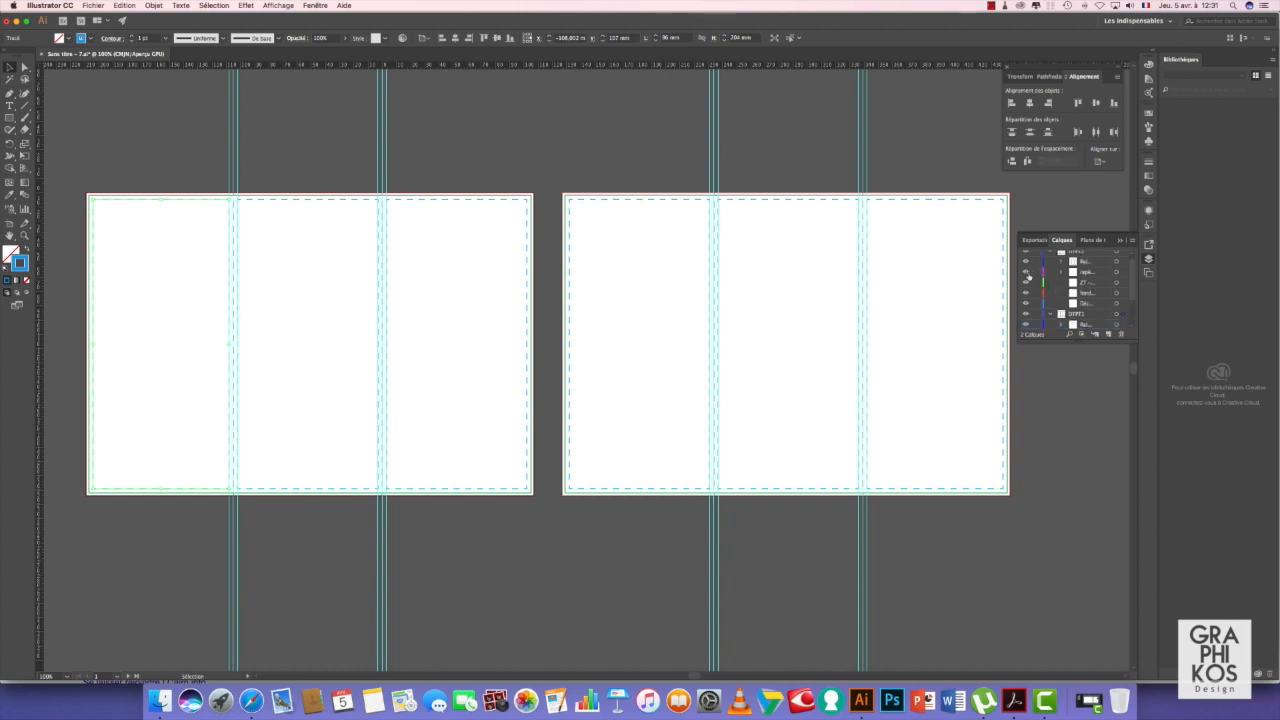
click(1025, 274)
scroll(1082, 280, down, 4)
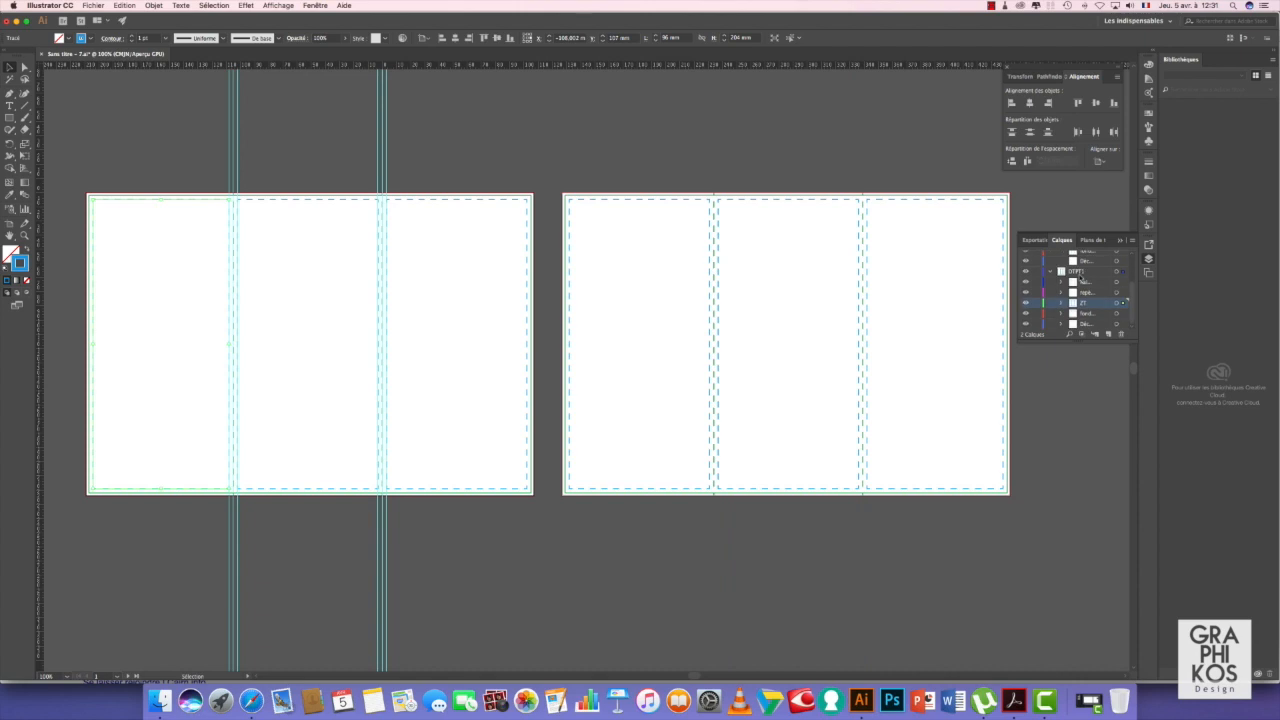
click(1025, 298)
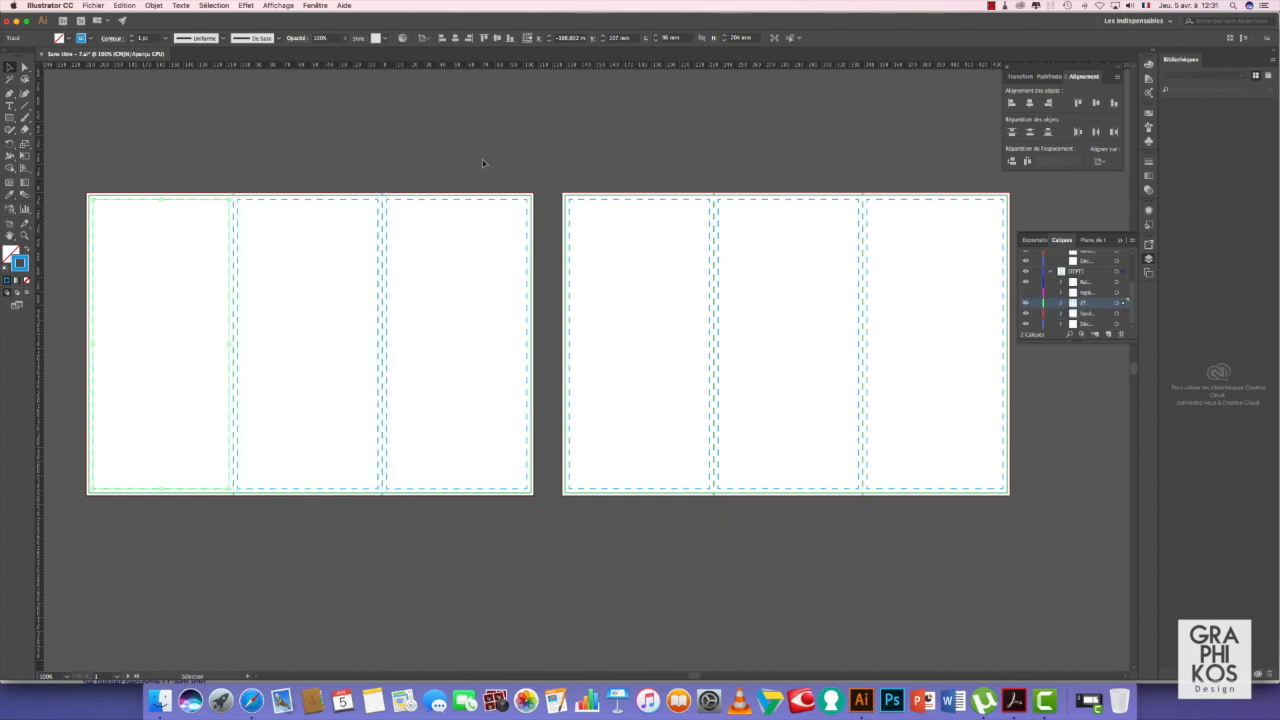
click(531, 165)
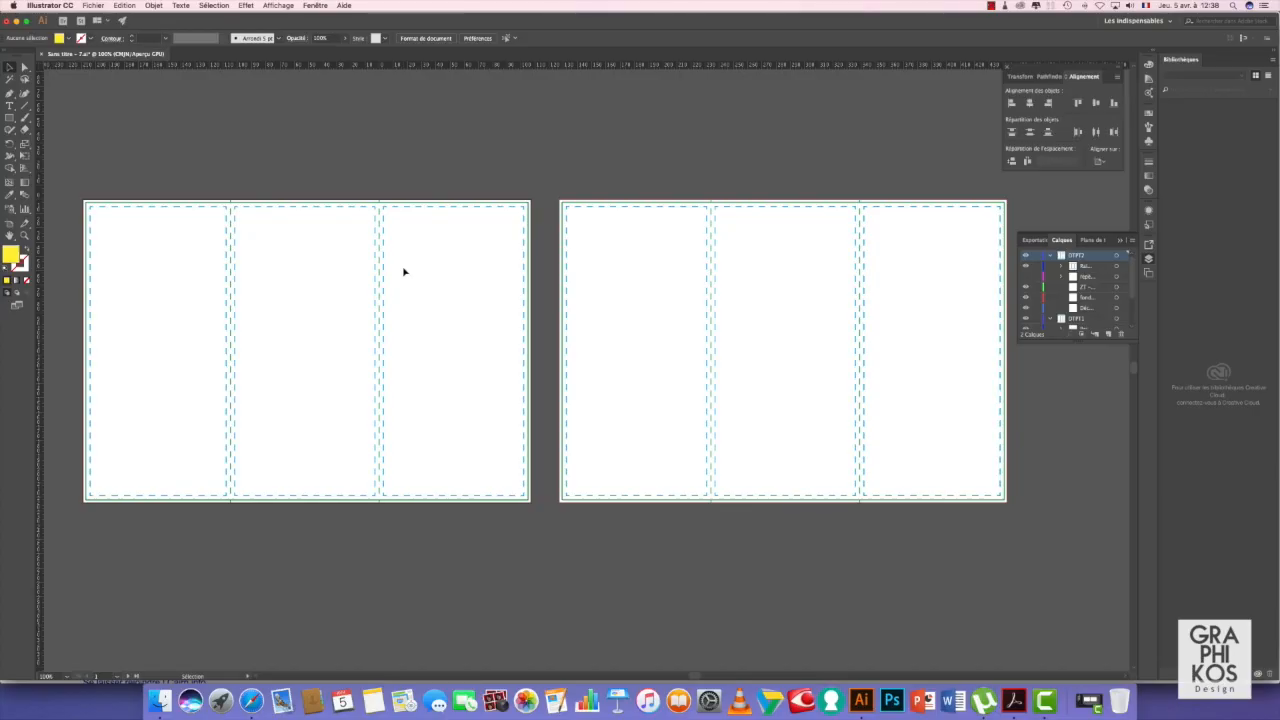
Collapse and lock the DEPF2 and DEPF1 layers.
click(1051, 255)
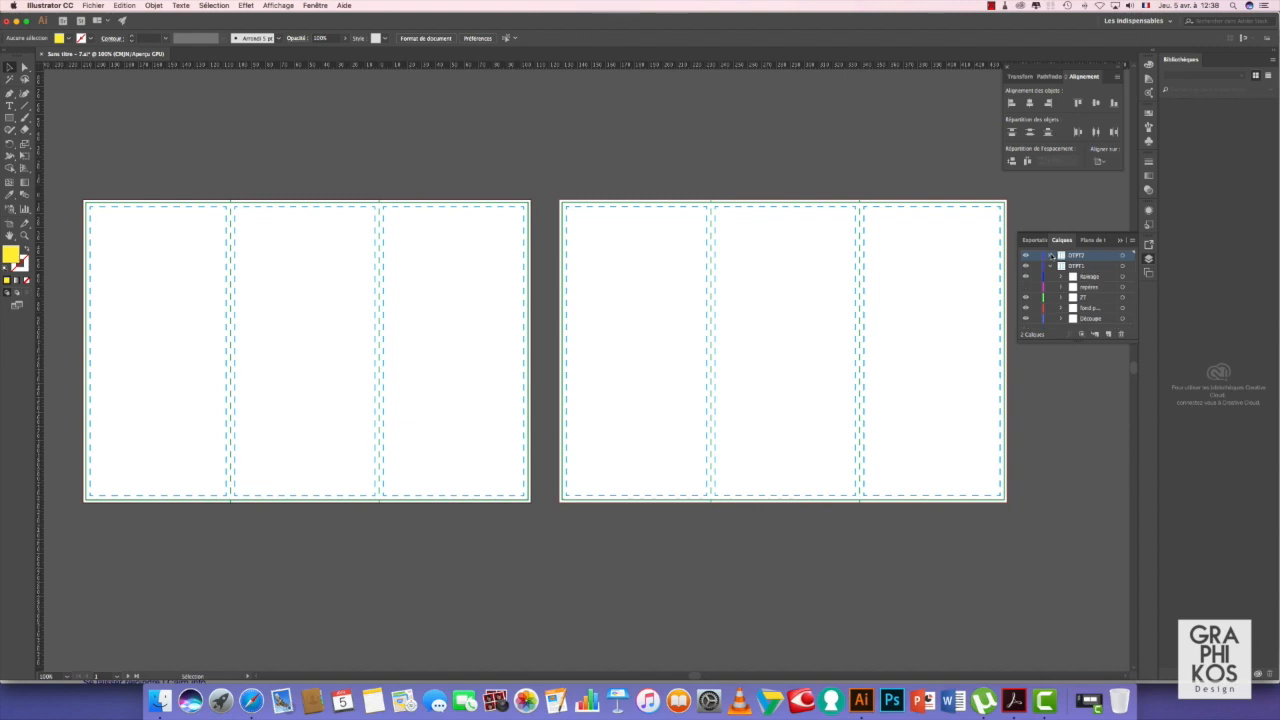
click(1051, 265)
click(1037, 256)
click(1037, 266)
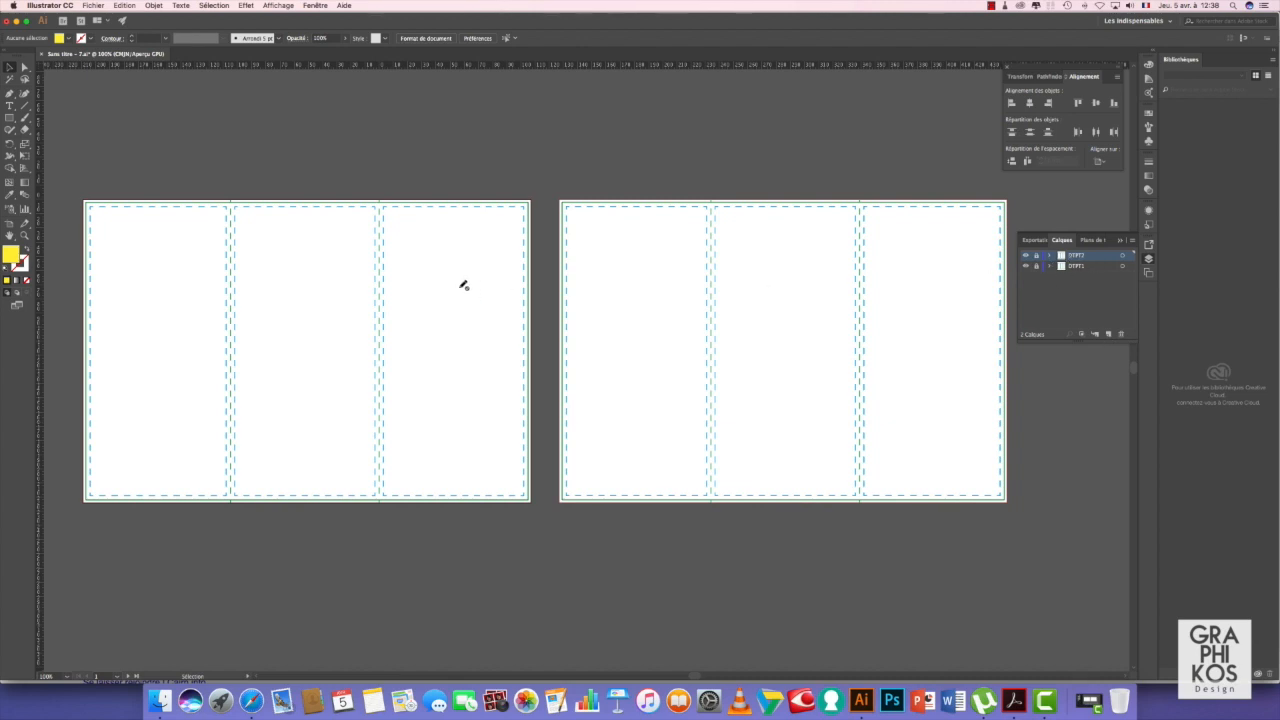
Create a new layer beneath DEPF2 and DEPF1 and rename it HABILLAGE.
scroll(310, 290, left, 1)
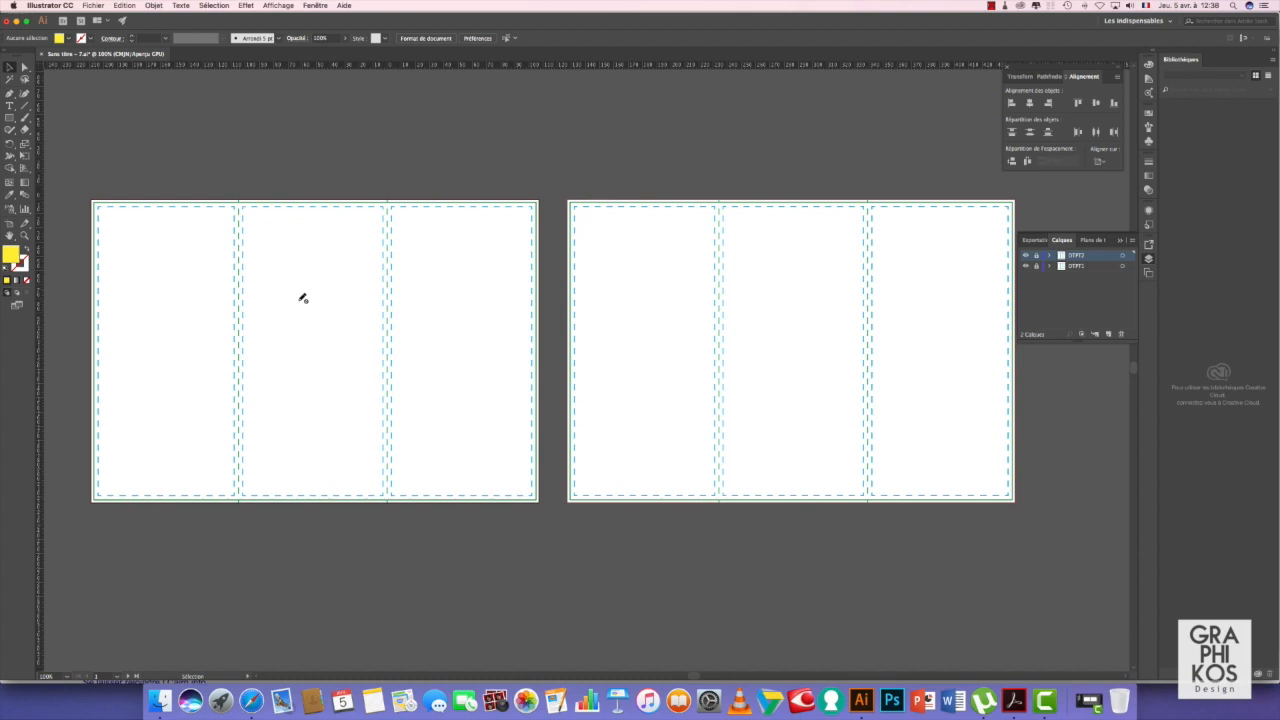
click(1108, 335)
drag(1089, 284, 1089, 286)
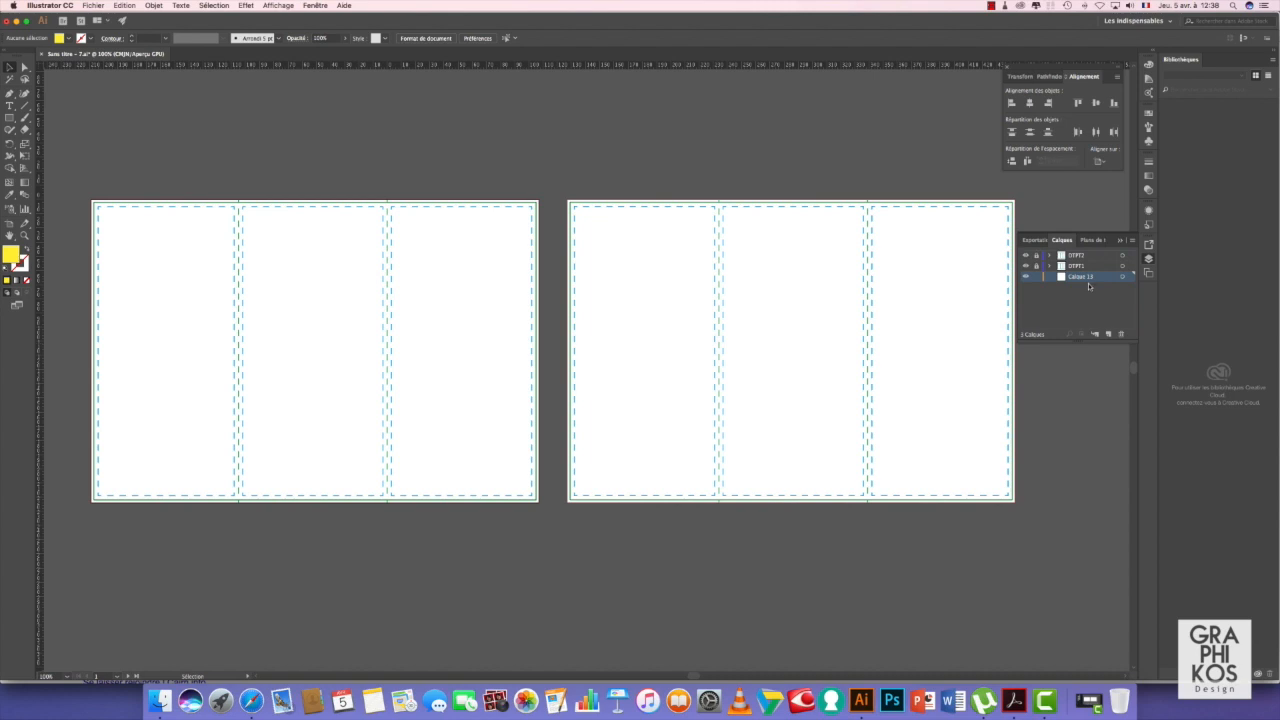
double_click(1083, 279)
text(MA)
text(BILLAGE)
Draw a yellow test rectangle about 226 × 68 mm across the first artboard on the HABILLAGE layer.
click(9, 118)
drag(93, 271, 411, 368)
click(24, 235)
drag(194, 324, 383, 331)
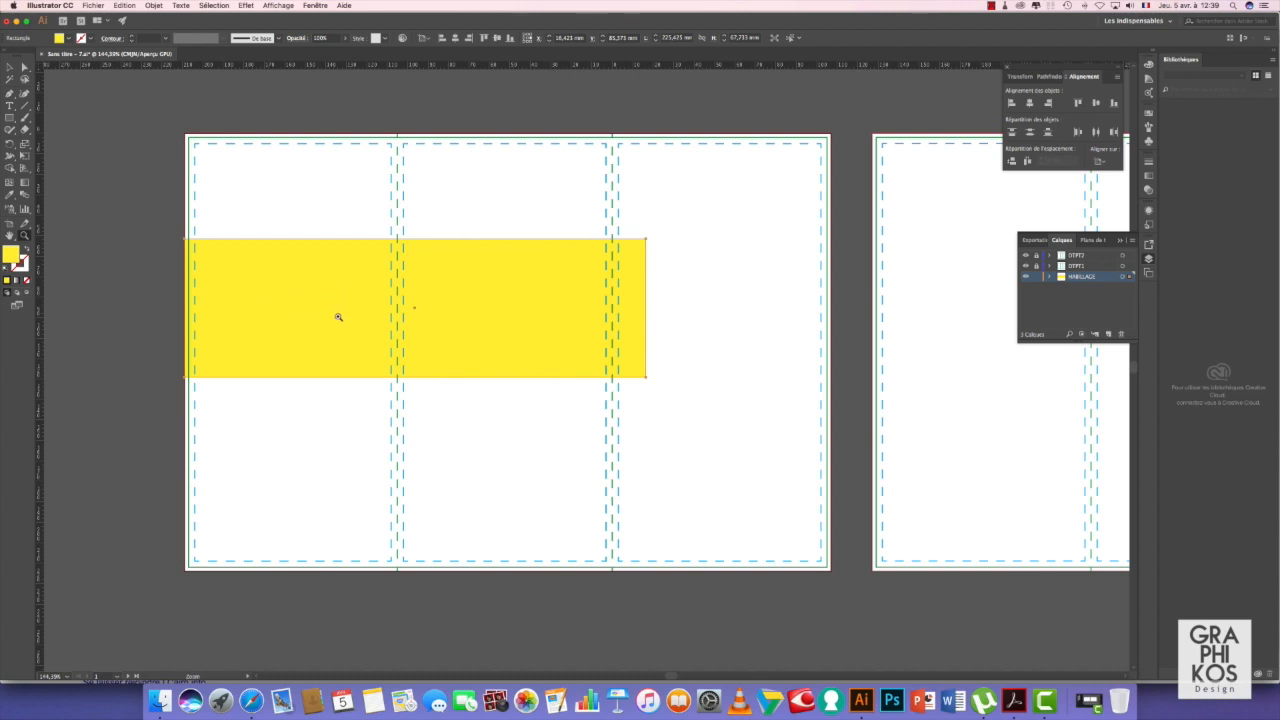
Hide and show the DEPF1 layer over the yellow test rectangle, and delete the rectangle.
click(1025, 266)
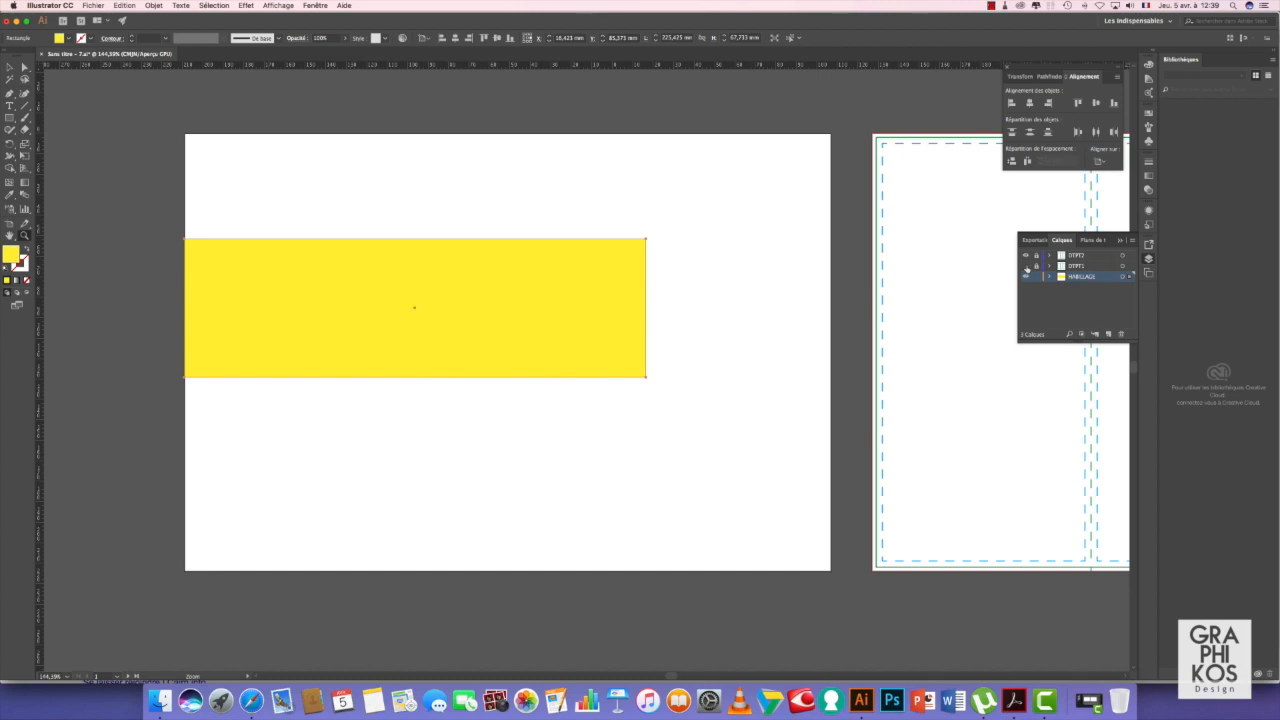
click(1025, 266)
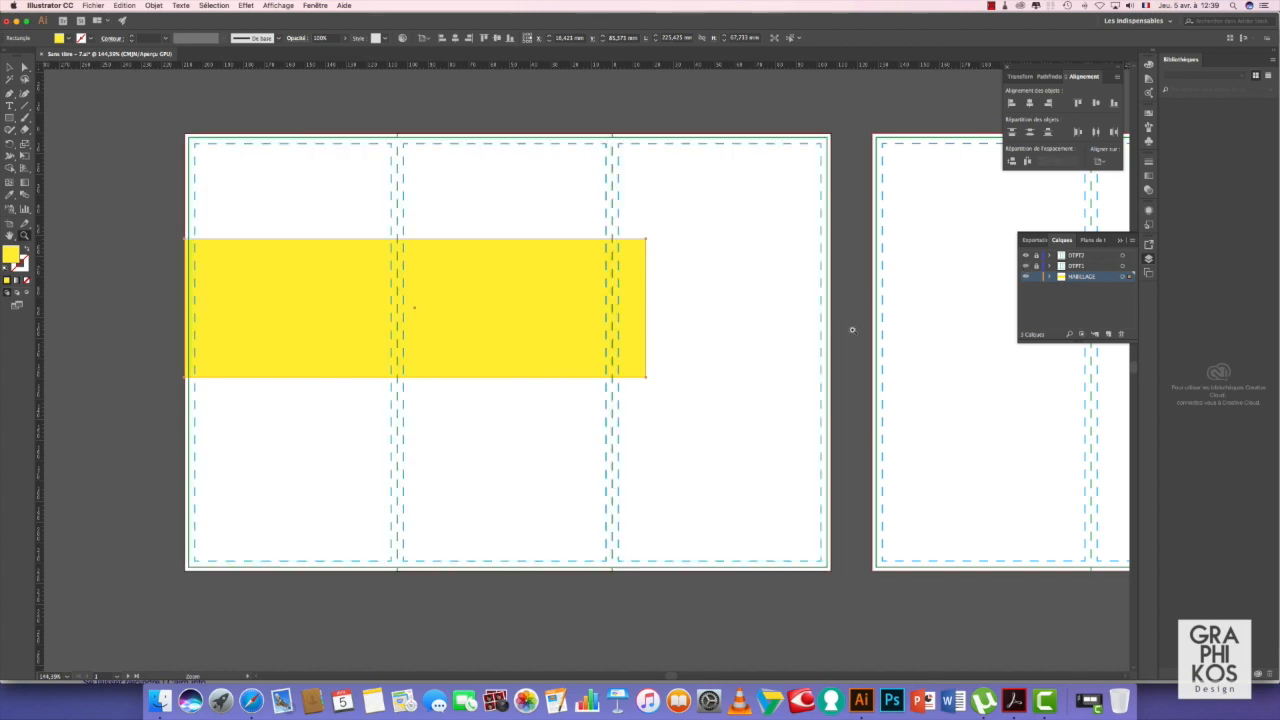
alt+click(915, 378)
drag(936, 375, 629, 360)
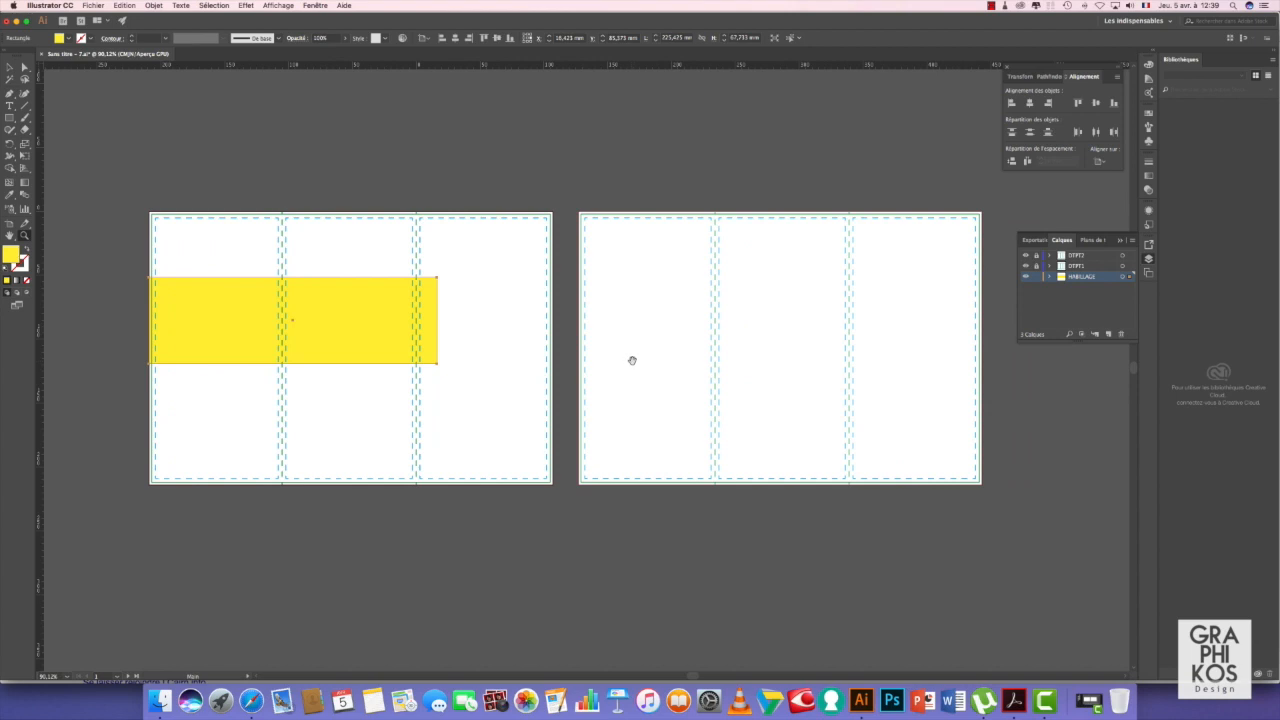
click(8, 67)
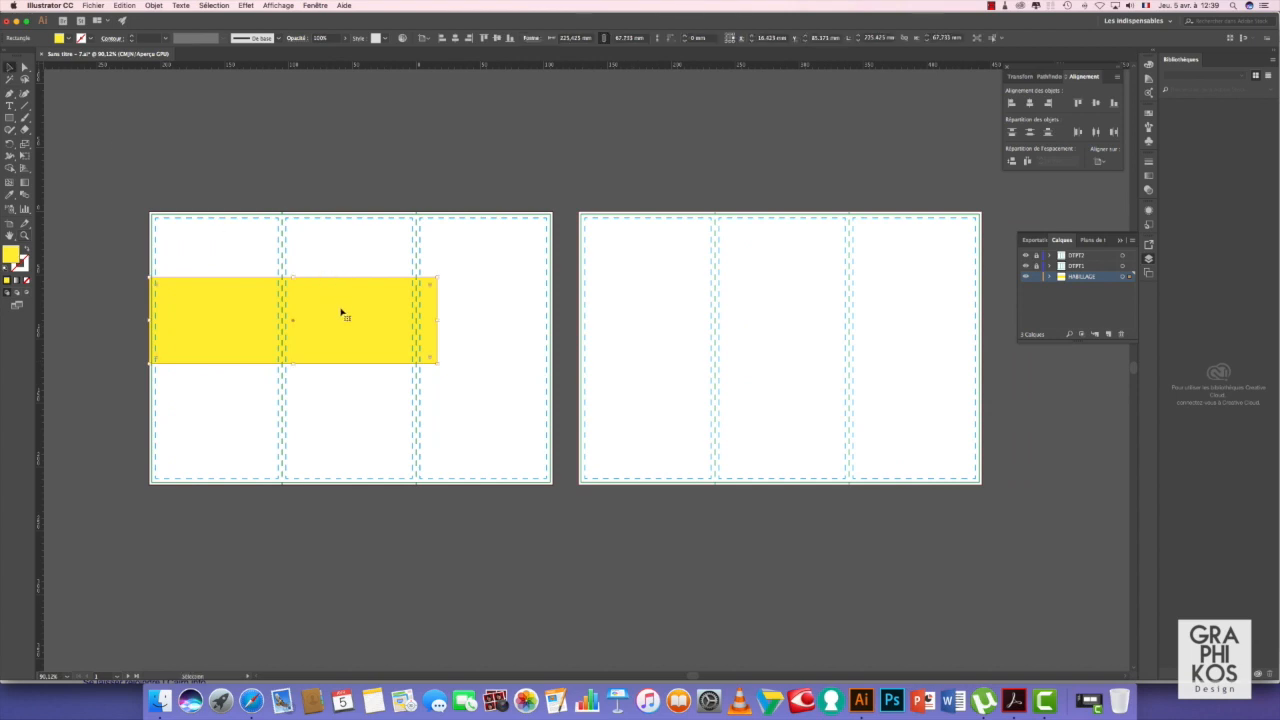
key(BackSpace)
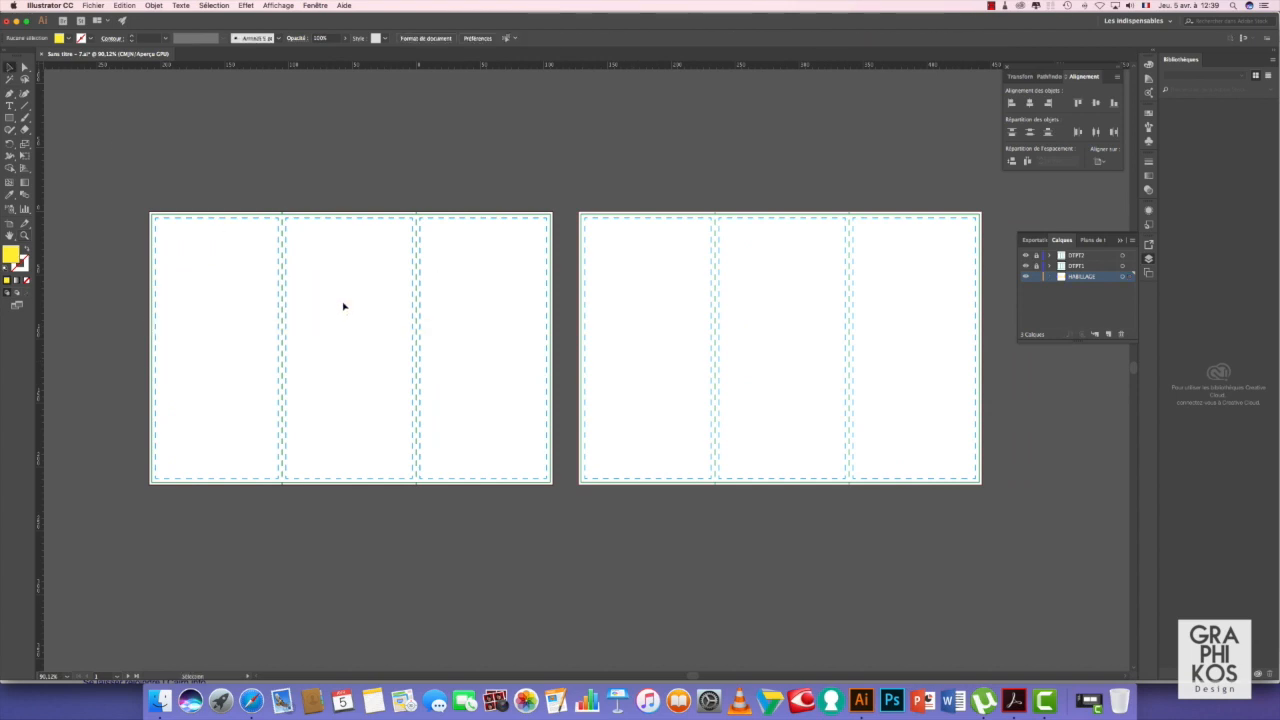